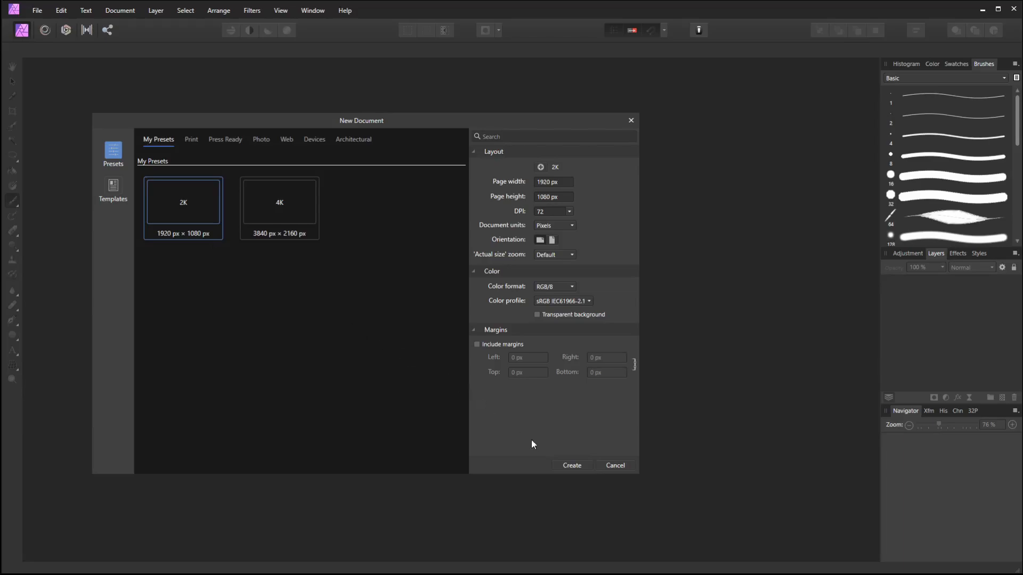
Step: Create a new 1920 × 1080 px document from the 2K preset and add an empty pixel layer
{"action": "left_click", "coordinate": [571, 466]}
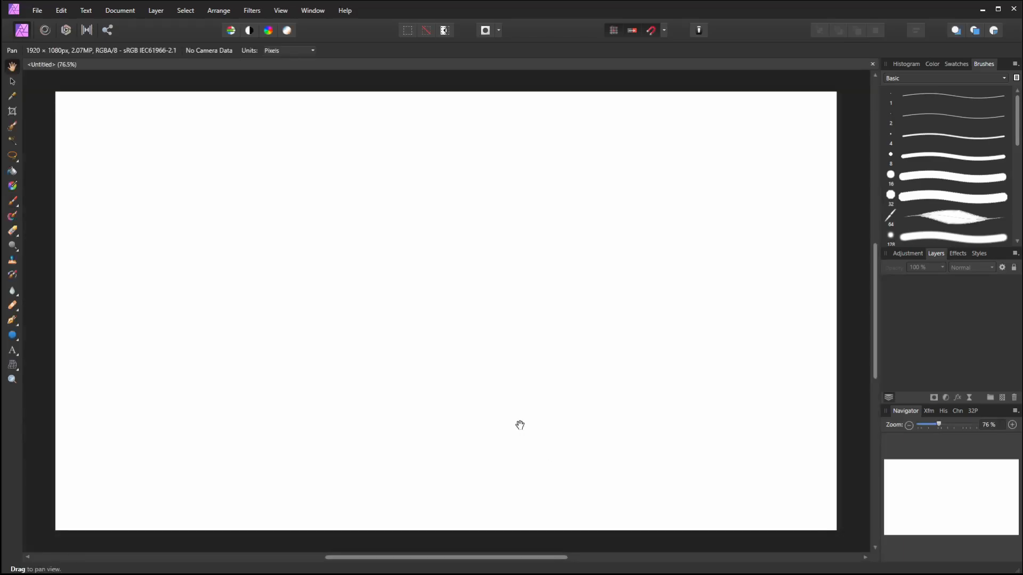
{"action": "left_click", "coordinate": [1002, 399]}
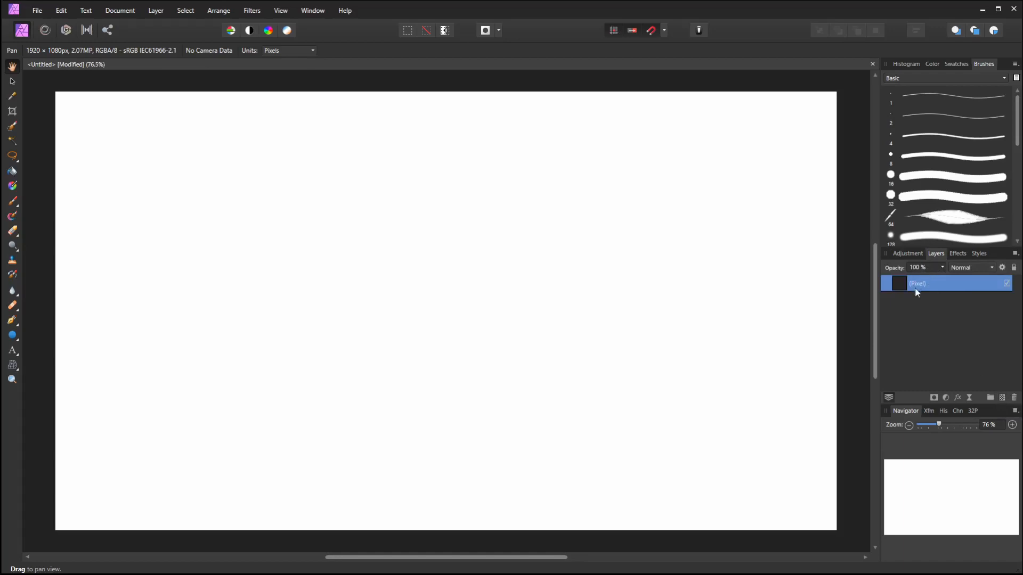
Step: Flood fill the new pixel layer with black
{"action": "left_click", "coordinate": [931, 64]}
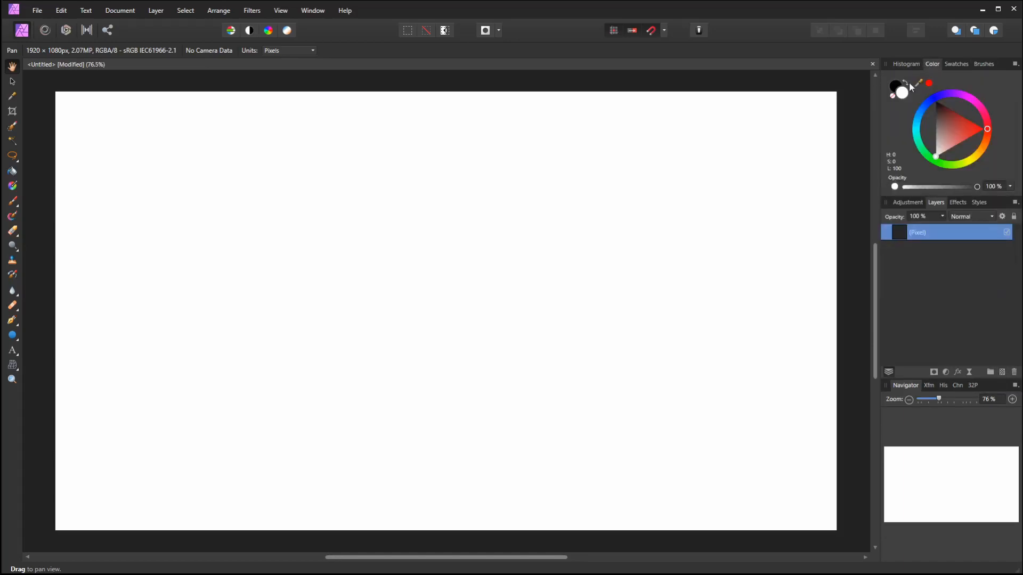
{"action": "left_click", "coordinate": [896, 86]}
{"action": "left_click", "coordinate": [14, 175]}
{"action": "left_click", "coordinate": [441, 275]}
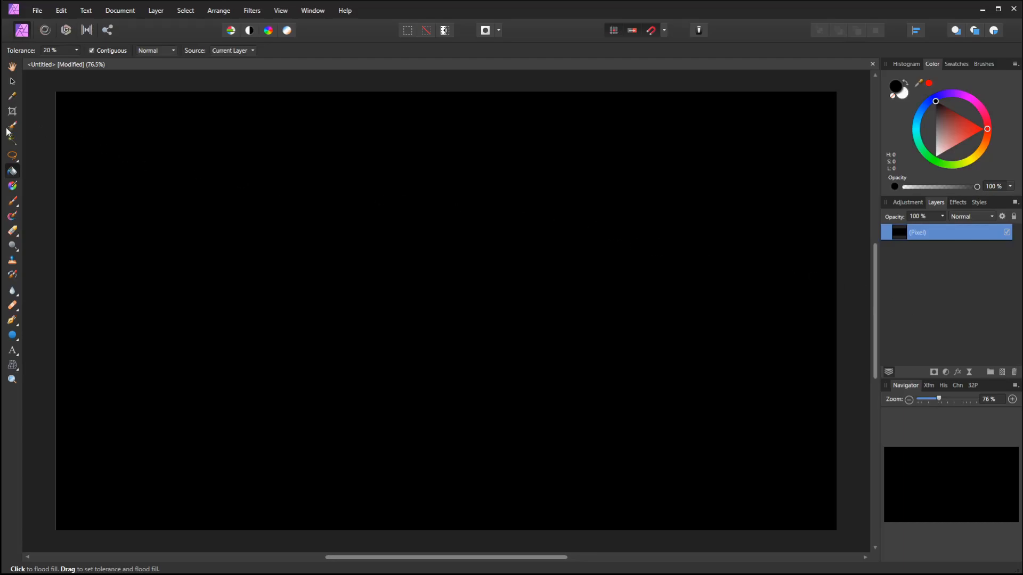
Step: Lock the black pixel layer and add an empty pixel layer above it
{"action": "left_click", "coordinate": [12, 81]}
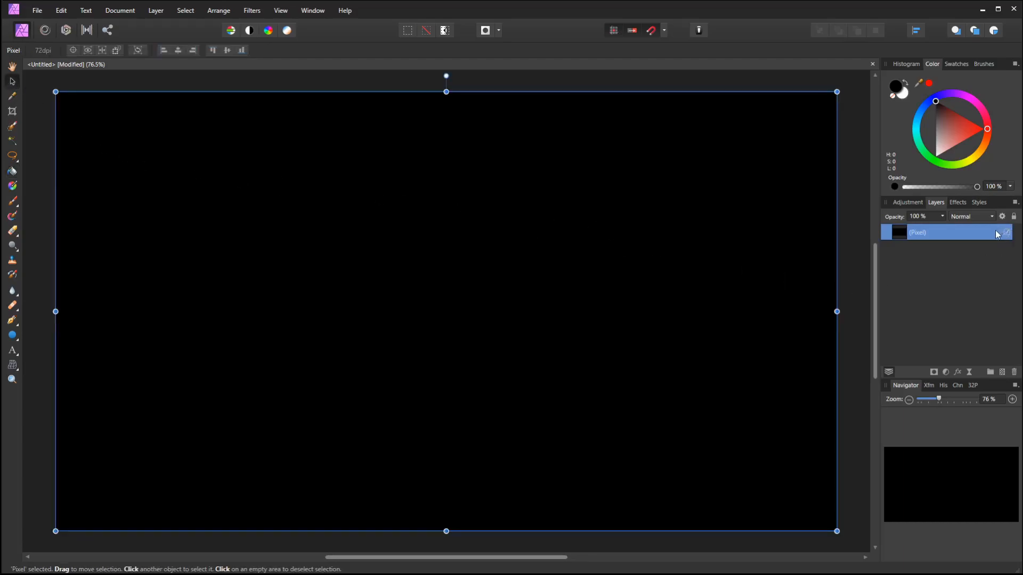
{"action": "double_click", "coordinate": [992, 233]}
{"action": "key", "text": "Escape"}
{"action": "left_click", "coordinate": [1014, 217]}
{"action": "left_click", "coordinate": [839, 137]}
{"action": "left_click_drag", "start_coordinate": [808, 176], "coordinate": [801, 254]}
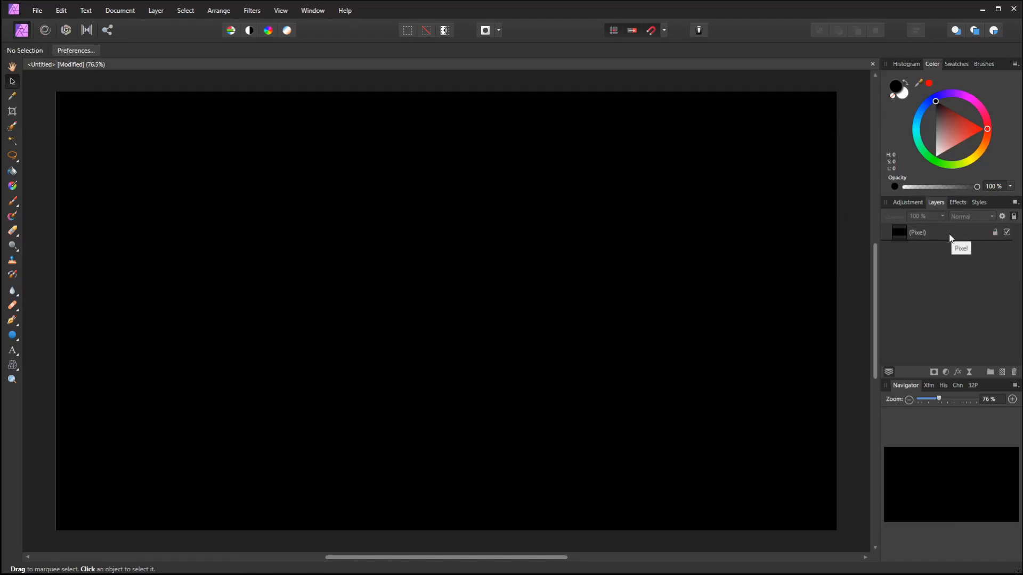
{"action": "left_click", "coordinate": [1002, 376]}
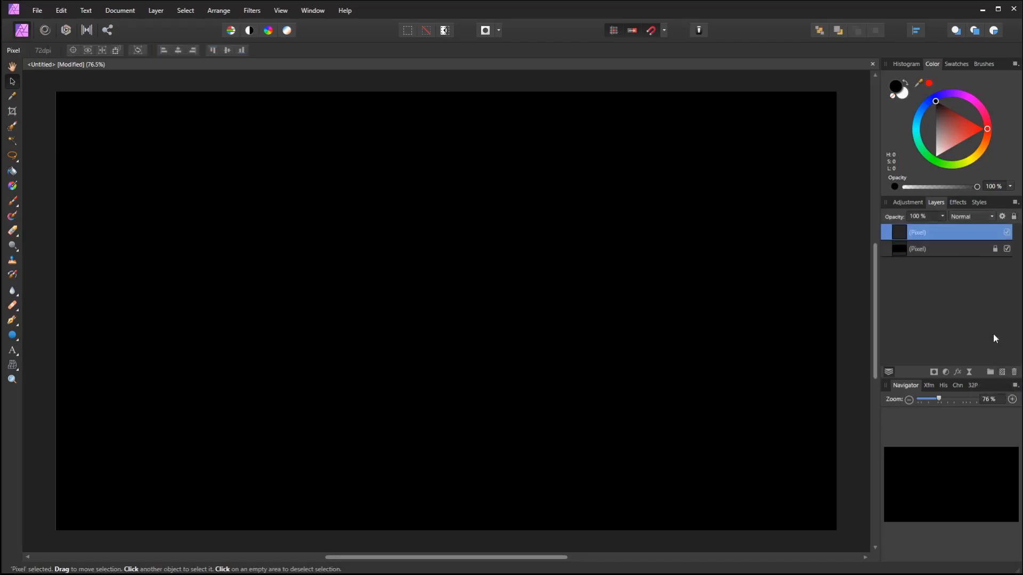
Step: Try a Paint Brush stroke on the locked black layer and undo it
{"action": "left_click", "coordinate": [974, 249]}
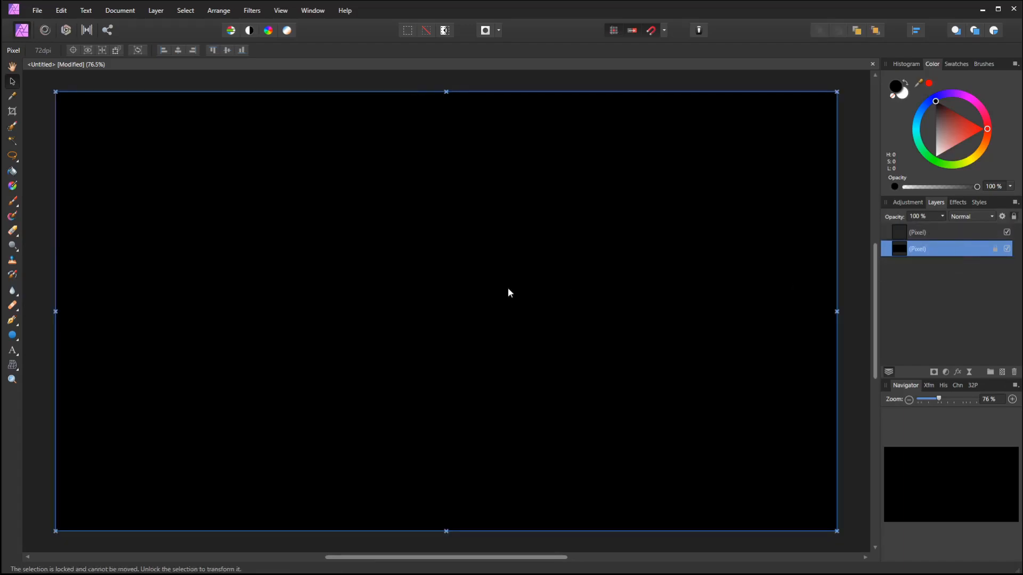
{"action": "left_click", "coordinate": [12, 201]}
{"action": "left_click", "coordinate": [907, 86]}
{"action": "mouse_move", "coordinate": [488, 250]}
{"action": "left_mouse_down"}
{"action": "mouse_move", "coordinate": [399, 331]}
{"action": "mouse_move", "coordinate": [532, 331]}
{"action": "mouse_move", "coordinate": [549, 319]}
{"action": "left_mouse_up"}
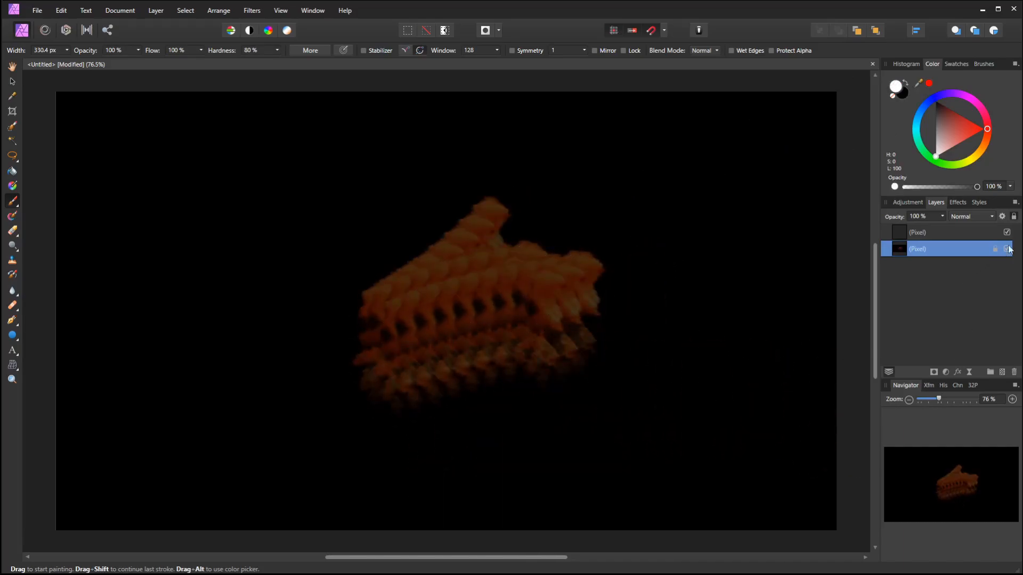
{"action": "key", "text": "Delete"}
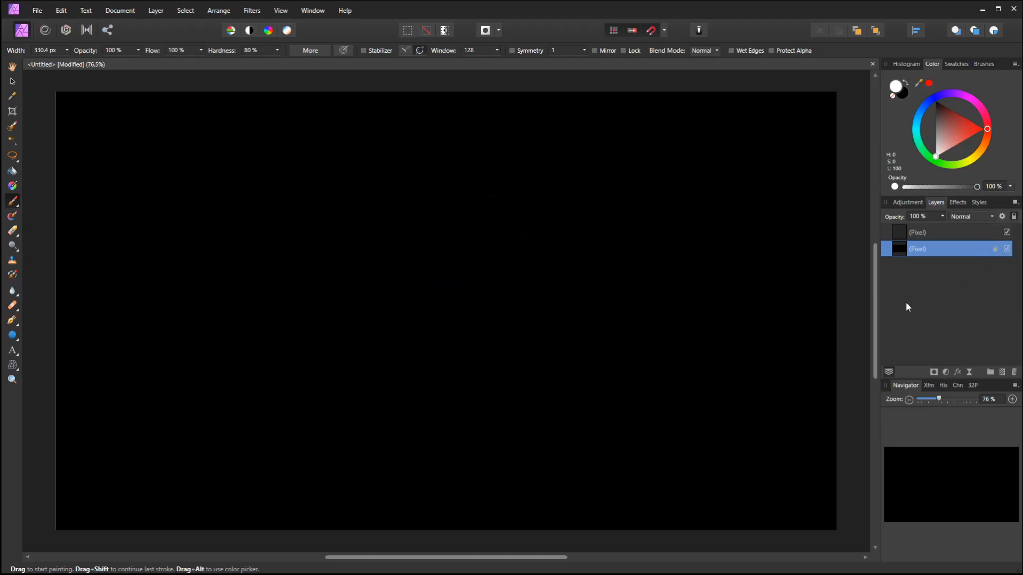
Step: Select the empty top pixel layer and detach the Brushes panel so it floats over the canvas
{"action": "left_click", "coordinate": [942, 236]}
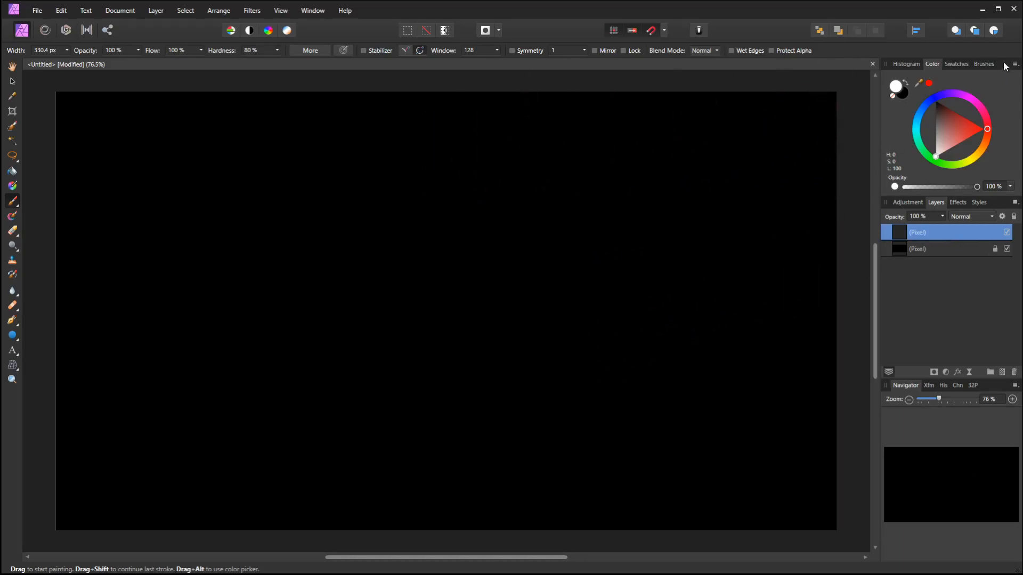
{"action": "left_click", "coordinate": [985, 63]}
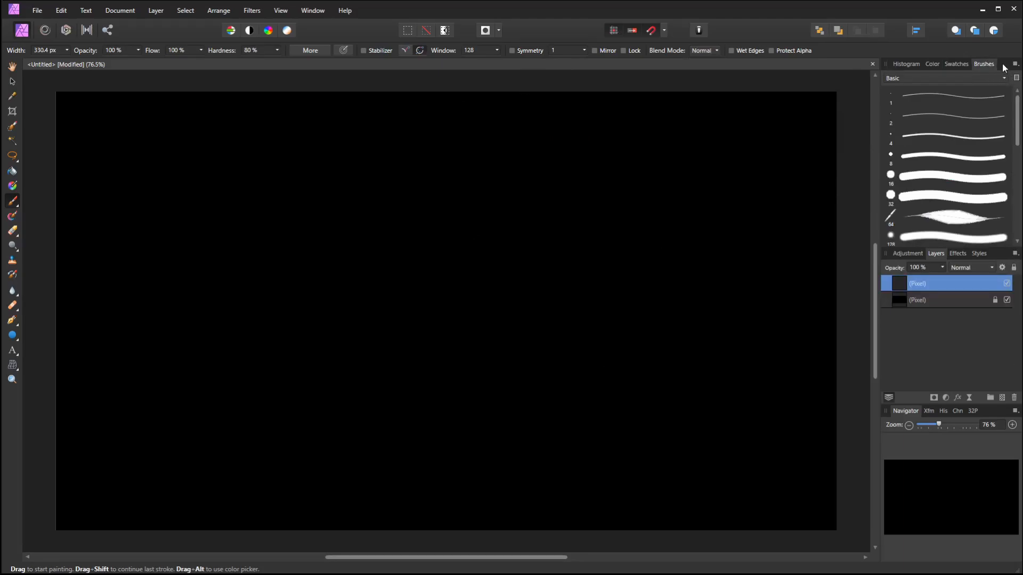
{"action": "mouse_move", "coordinate": [980, 66]}
{"action": "left_mouse_down"}
{"action": "mouse_move", "coordinate": [879, 108]}
{"action": "mouse_move", "coordinate": [744, 82]}
{"action": "left_mouse_up"}
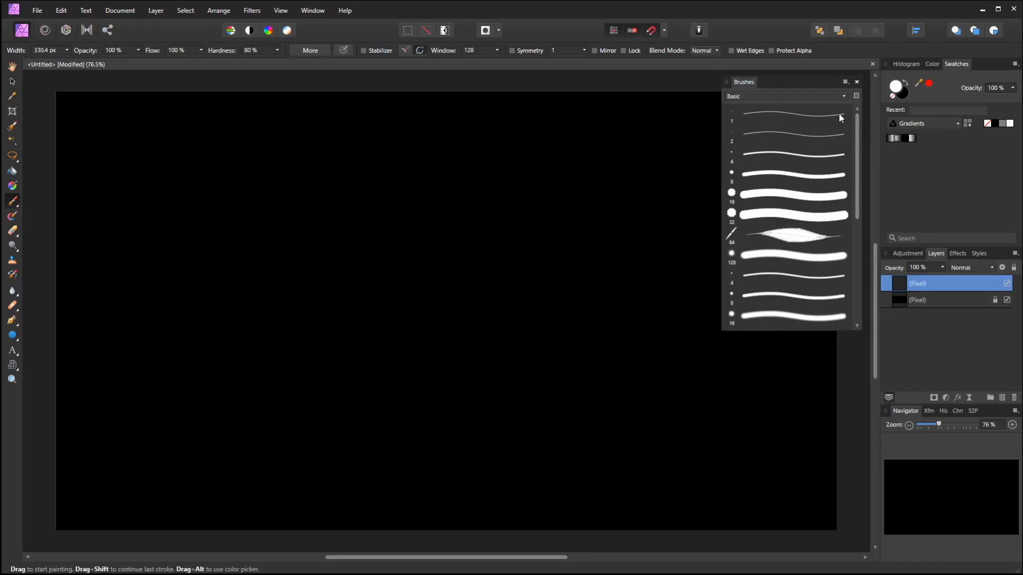
Step: Create a new brush category and rename it "fire"
{"action": "left_click", "coordinate": [845, 83]}
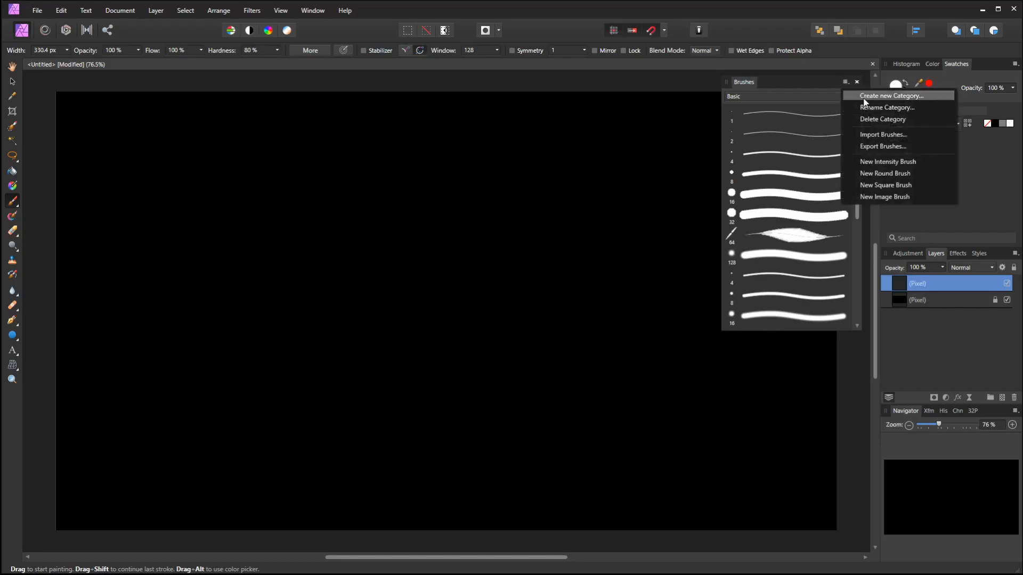
{"action": "left_click", "coordinate": [865, 97]}
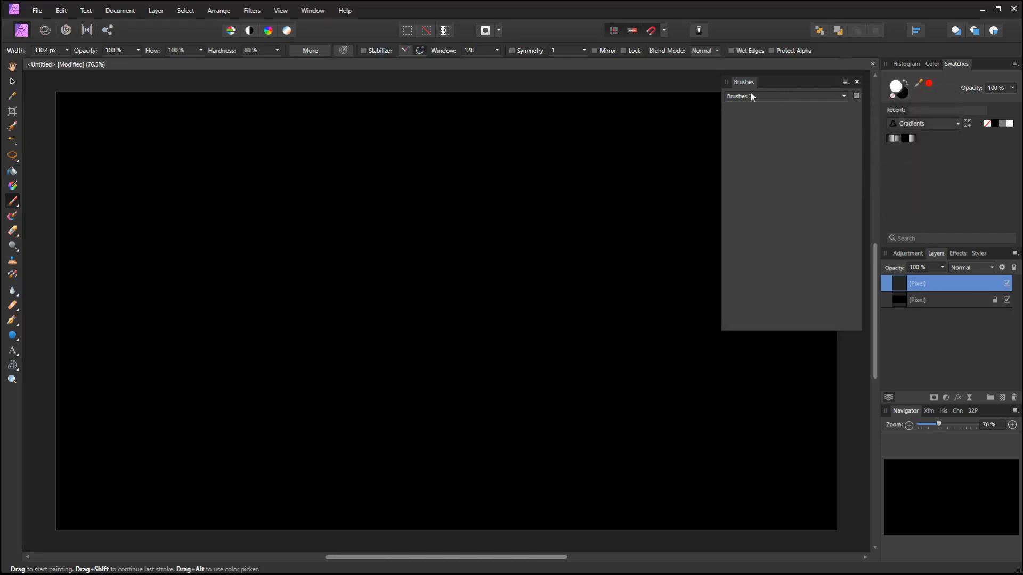
{"action": "left_click", "coordinate": [847, 83]}
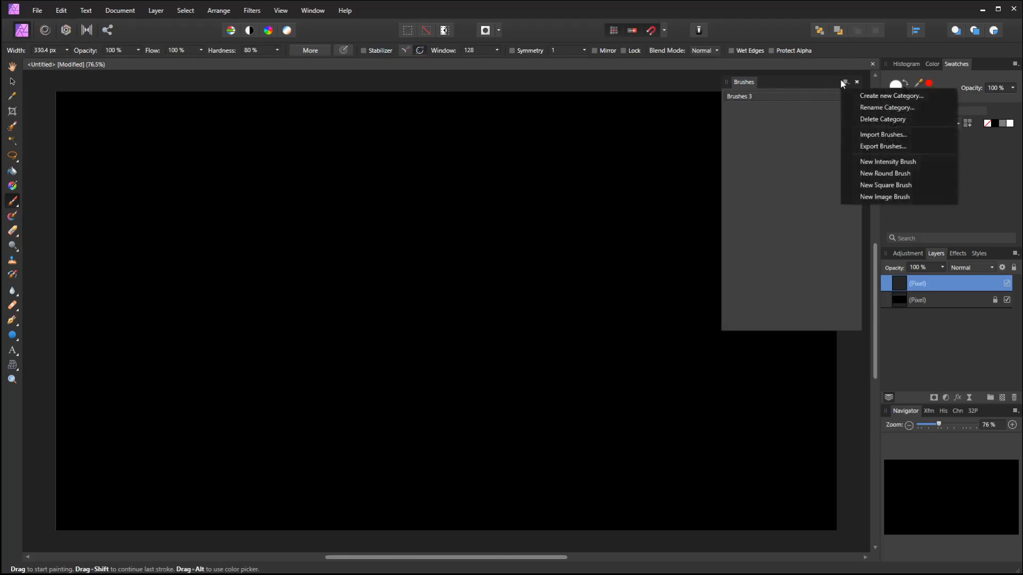
{"action": "left_click", "coordinate": [859, 108]}
{"action": "type", "text": "fire"}
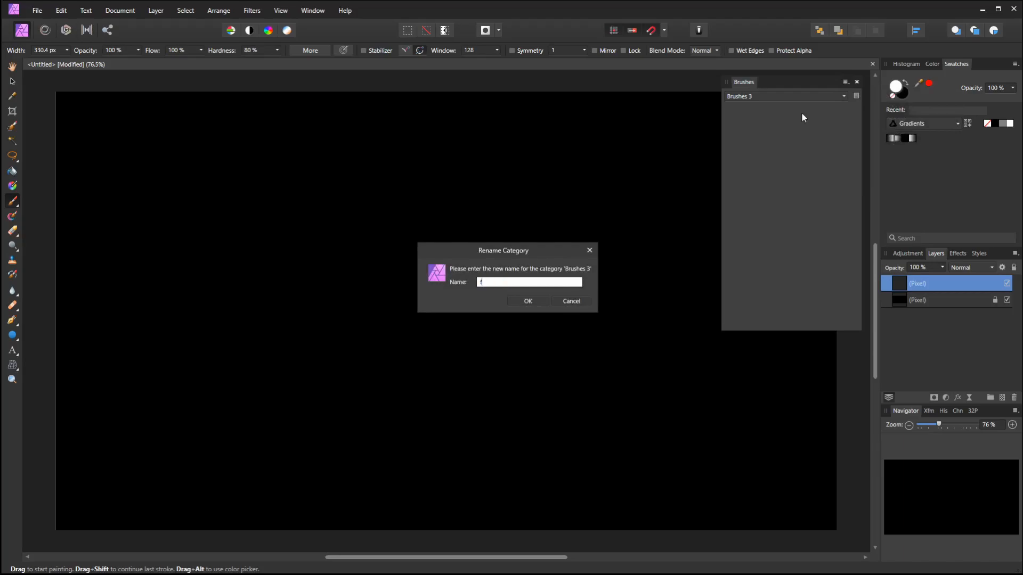
{"action": "left_click", "coordinate": [528, 301]}
{"action": "left_click", "coordinate": [513, 307]}
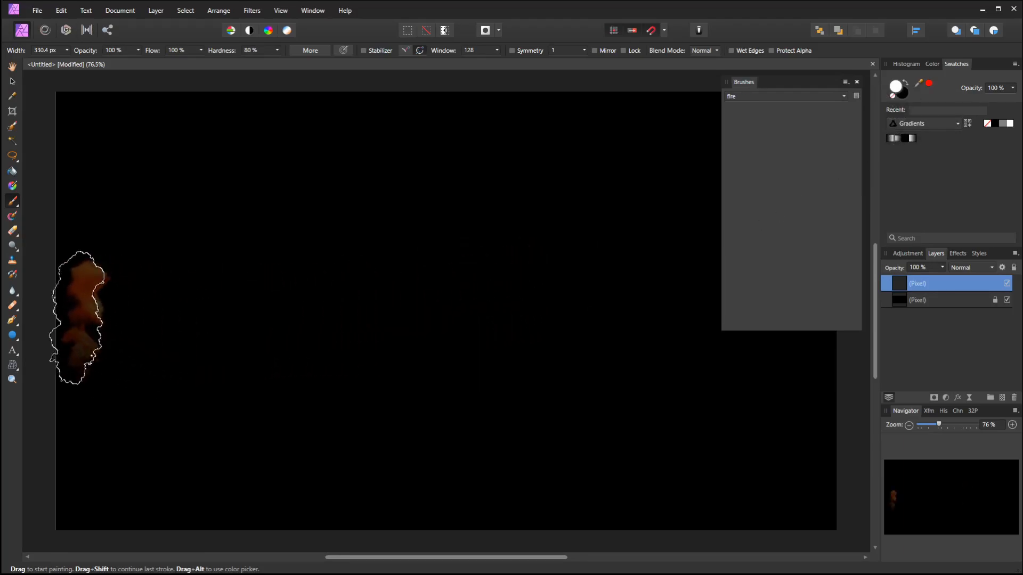
Step: Try the Basic category's 8 px brush with the fire category shown, and undo the test stroke
{"action": "left_click", "coordinate": [843, 96]}
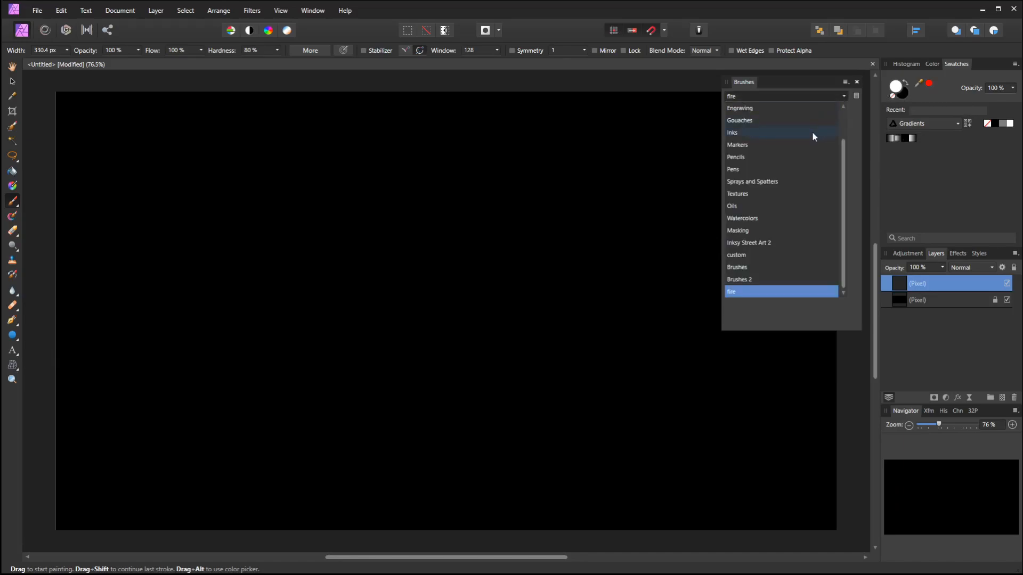
{"action": "scroll", "coordinate": [812, 131], "scroll_direction": "up", "scroll_amount": 2}
{"action": "left_click", "coordinate": [800, 117]}
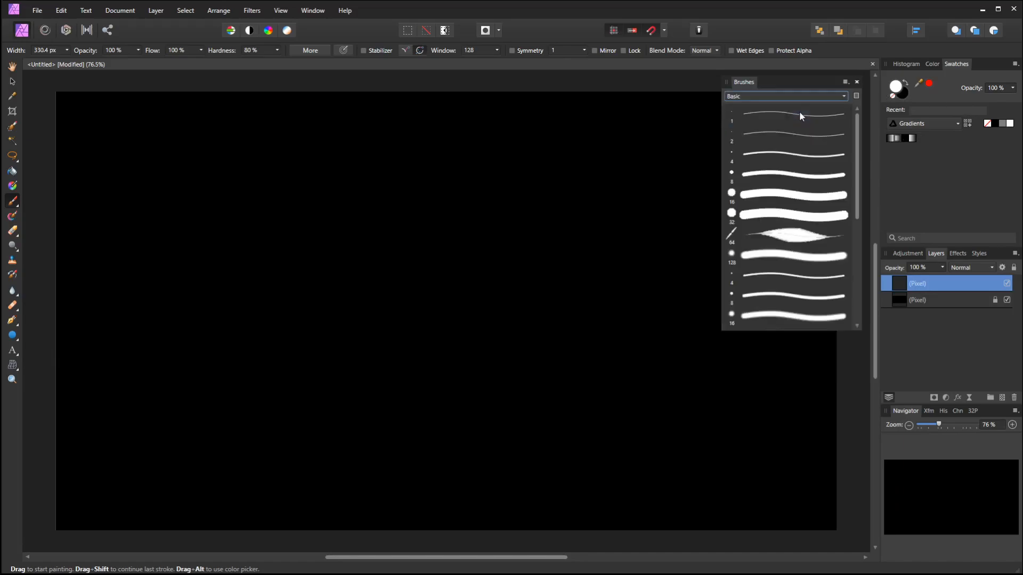
{"action": "left_click", "coordinate": [790, 175]}
{"action": "left_click", "coordinate": [838, 97]}
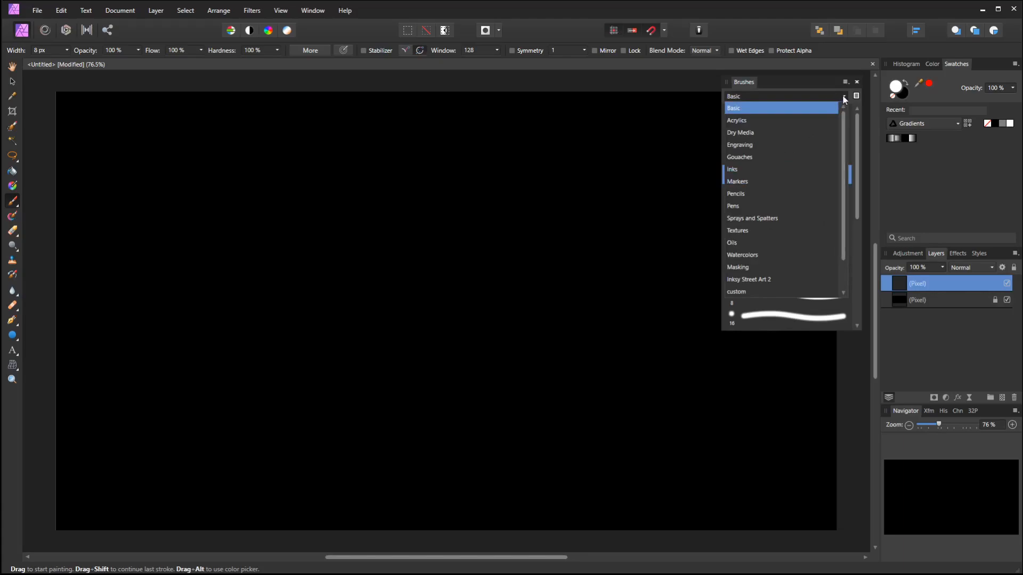
{"action": "scroll", "coordinate": [754, 266], "scroll_direction": "down", "scroll_amount": 1}
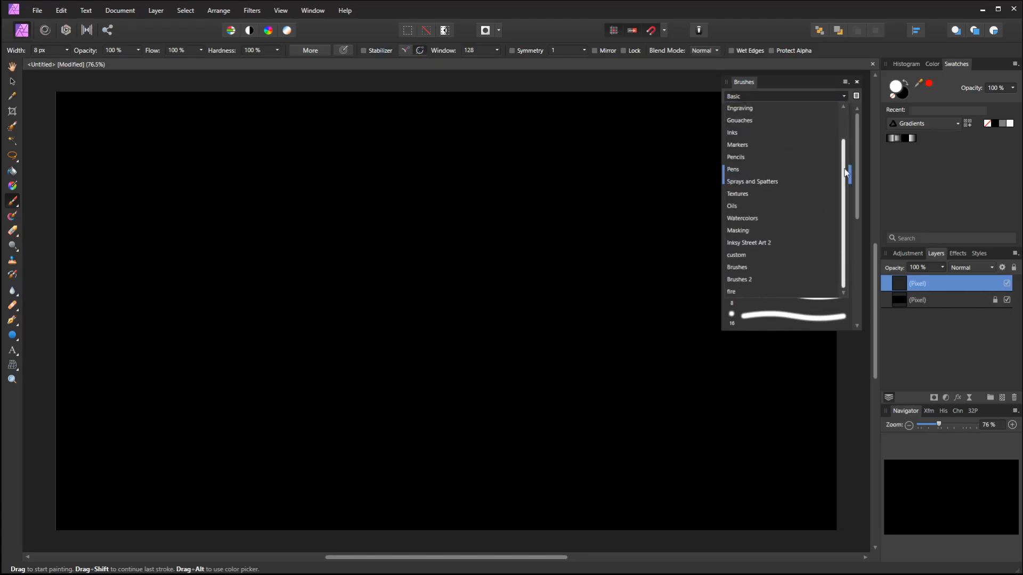
{"action": "left_click", "coordinate": [734, 292]}
{"action": "mouse_move", "coordinate": [401, 243]}
{"action": "left_mouse_down"}
{"action": "mouse_move", "coordinate": [454, 231]}
{"action": "mouse_move", "coordinate": [487, 205]}
{"action": "mouse_move", "coordinate": [500, 305]}
{"action": "mouse_move", "coordinate": [434, 366]}
{"action": "left_mouse_up"}
{"action": "key", "text": "ctrl+z"}
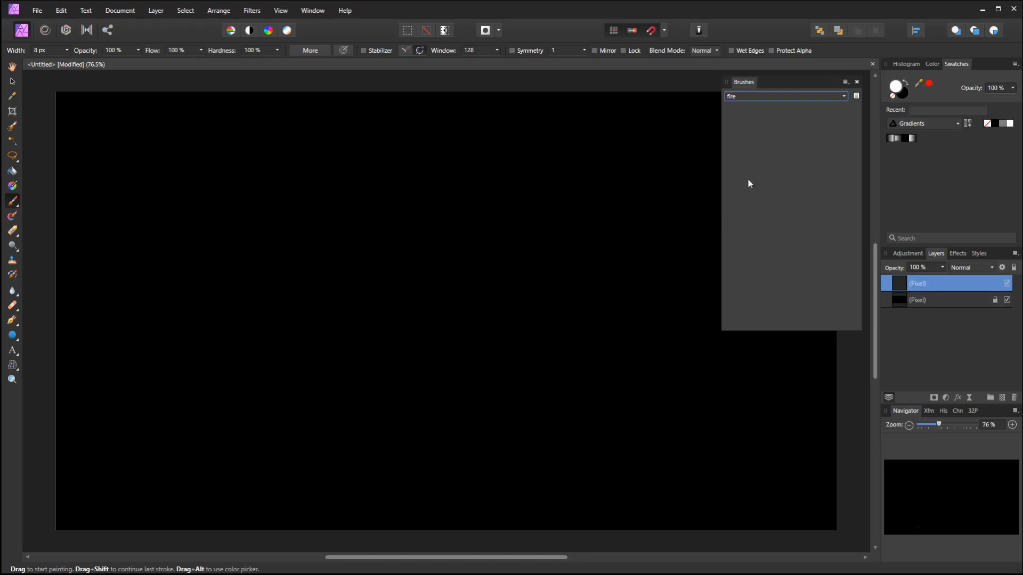
Step: Create a new image brush in the fire category from smoke01.png
{"action": "left_click", "coordinate": [846, 84]}
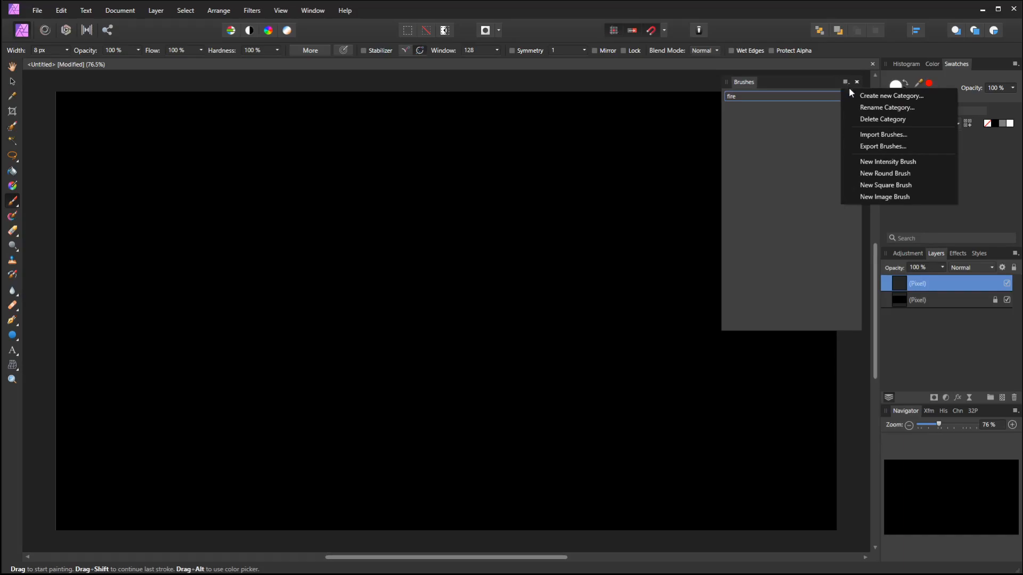
{"action": "left_click", "coordinate": [884, 196]}
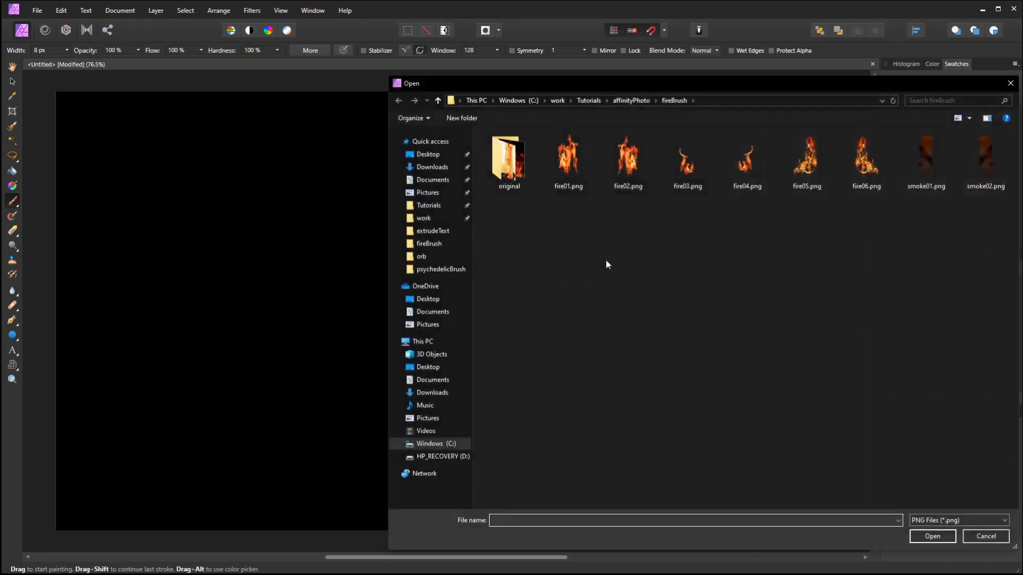
{"action": "left_click_drag", "start_coordinate": [911, 80], "coordinate": [719, 104]}
{"action": "left_click", "coordinate": [733, 188]}
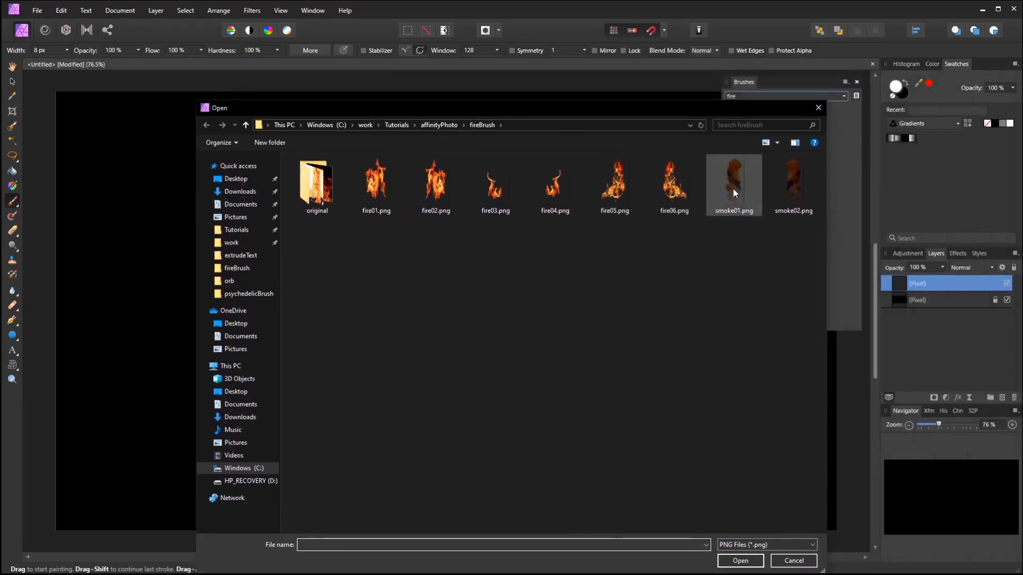
{"action": "left_click", "coordinate": [740, 560]}
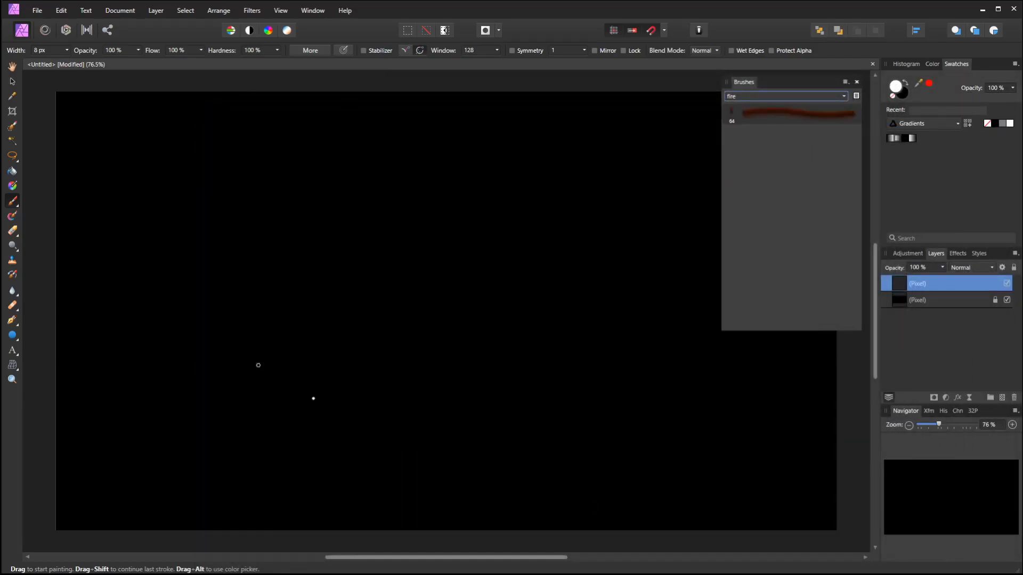
Step: Open the smoke01 brush for editing and set its size to about 300.6 px, trying it out on the canvas
{"action": "double_click", "coordinate": [785, 112]}
{"action": "left_click_drag", "start_coordinate": [172, 240], "coordinate": [257, 248]}
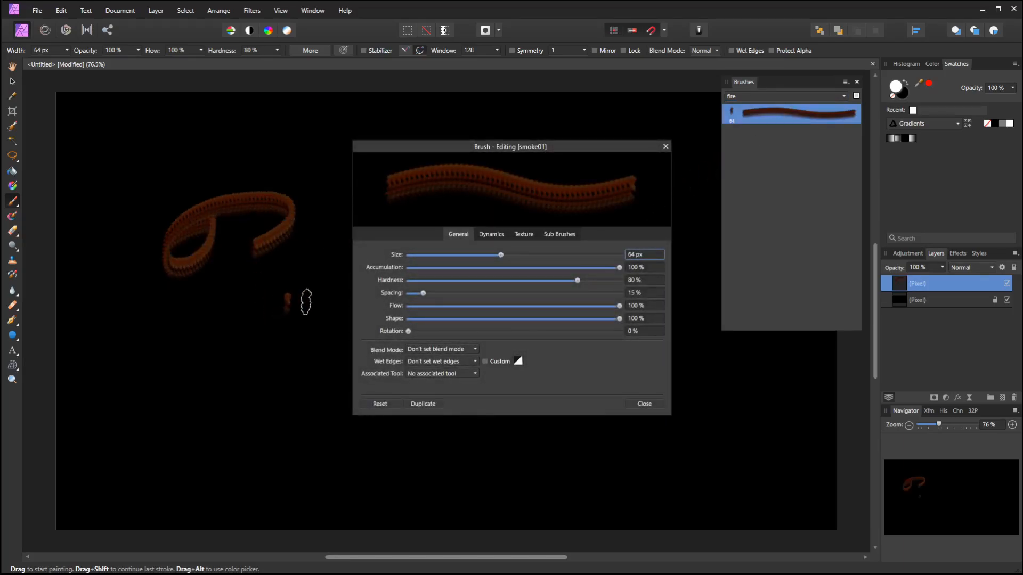
{"action": "key", "text": "ctrl+z"}
{"action": "left_click_drag", "start_coordinate": [502, 252], "coordinate": [588, 255]}
{"action": "left_click", "coordinate": [171, 313]}
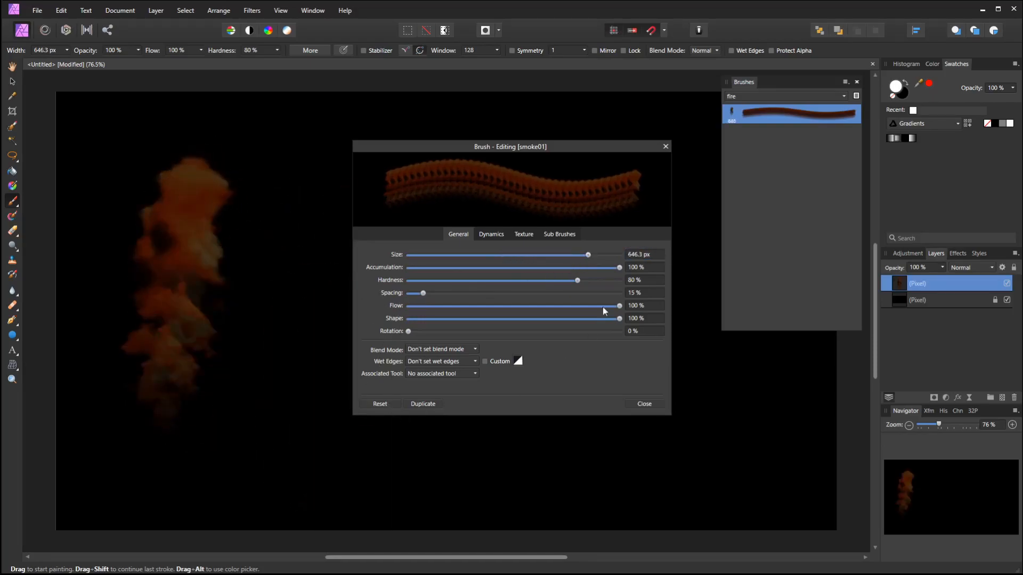
{"action": "left_click_drag", "start_coordinate": [588, 258], "coordinate": [550, 254]}
{"action": "mouse_move", "coordinate": [271, 349]}
{"action": "left_mouse_down"}
{"action": "mouse_move", "coordinate": [232, 312]}
{"action": "mouse_move", "coordinate": [244, 296]}
{"action": "left_mouse_up"}
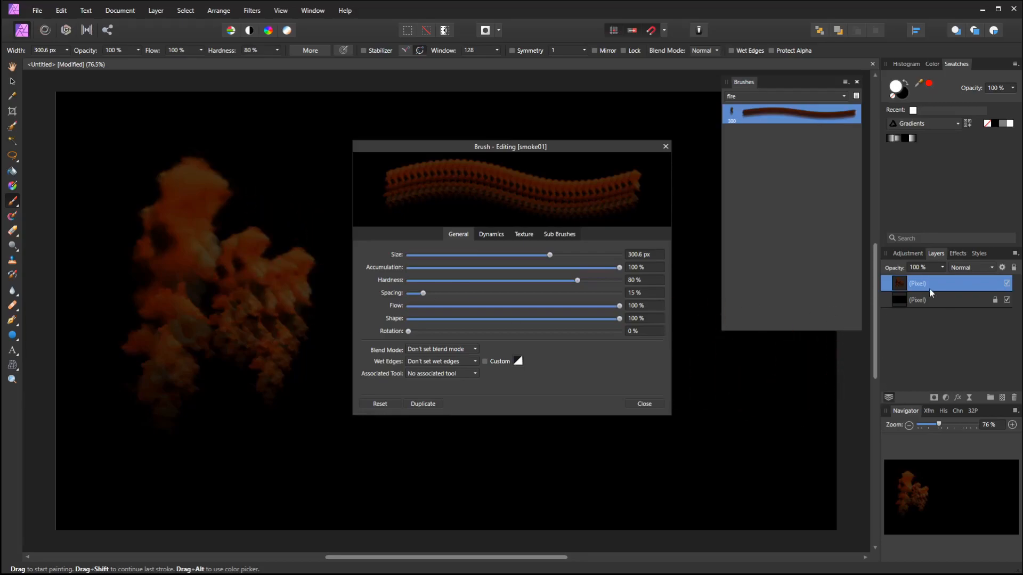
Step: Delete the top pixel layer, try smoke strokes on the locked black layer and delete that layer too
{"action": "key", "text": "Delete"}
{"action": "mouse_move", "coordinate": [125, 306]}
{"action": "left_mouse_down"}
{"action": "mouse_move", "coordinate": [288, 287]}
{"action": "mouse_move", "coordinate": [176, 392]}
{"action": "mouse_move", "coordinate": [412, 444]}
{"action": "left_mouse_up"}
{"action": "mouse_move", "coordinate": [474, 151]}
{"action": "left_mouse_down"}
{"action": "mouse_move", "coordinate": [562, 152]}
{"action": "mouse_move", "coordinate": [683, 185]}
{"action": "left_mouse_up"}
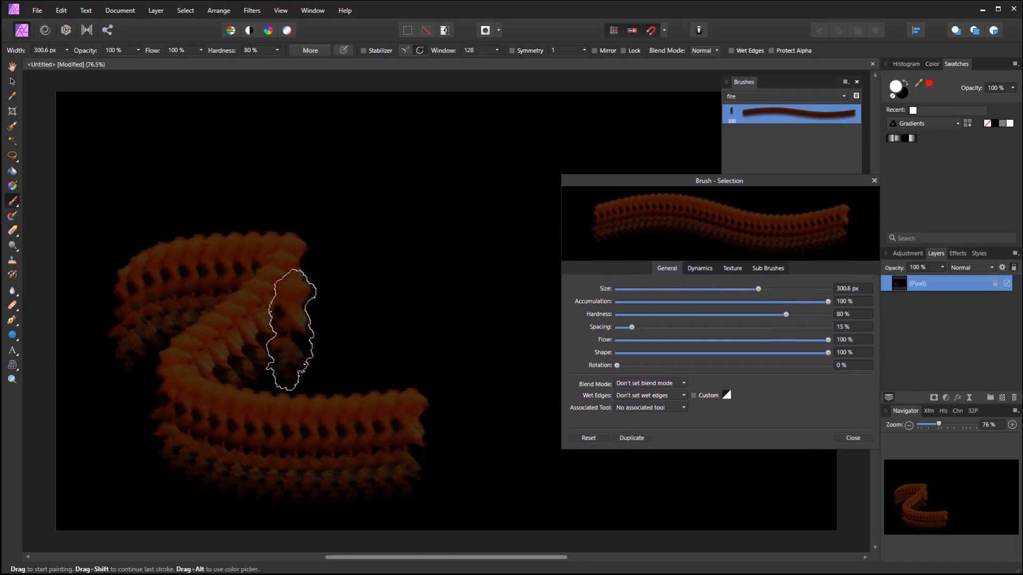
{"action": "key", "text": "Delete"}
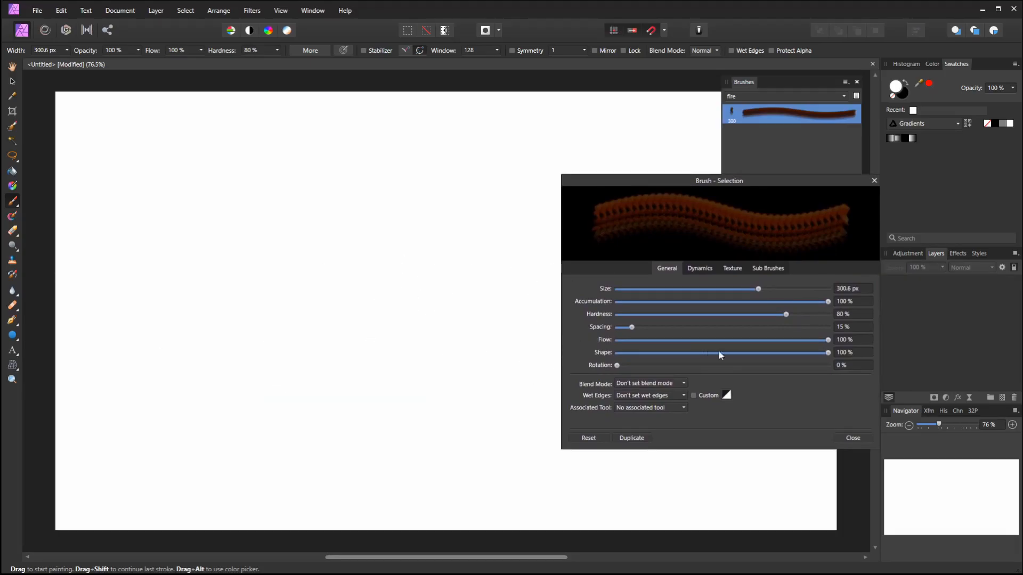
Step: Undo the layer deletions and the strokes on the locked layer to restore both pixel layers
{"action": "key", "text": "ctrl+z"}
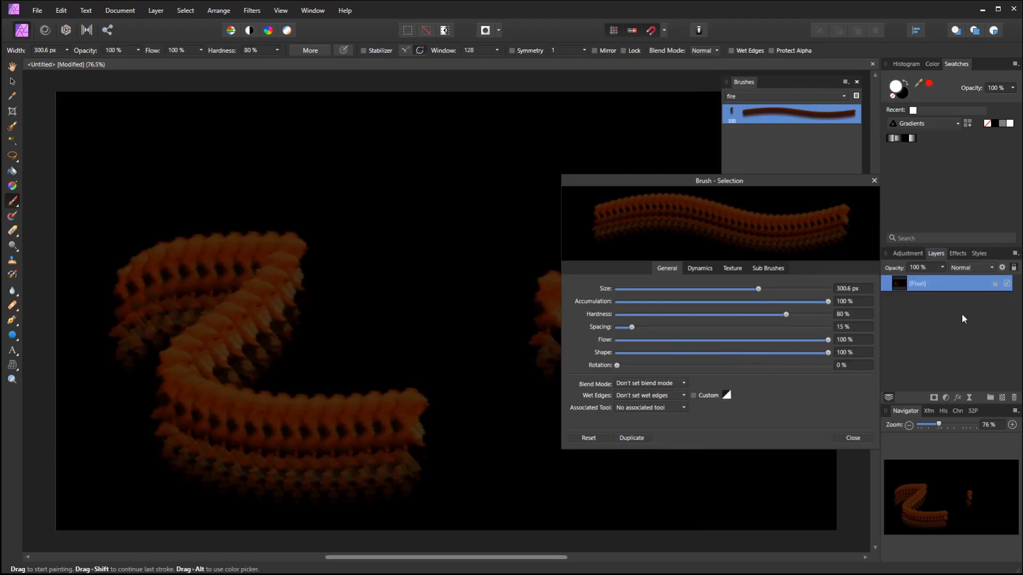
{"action": "key", "text": "ctrl+z"}
{"action": "key", "text": "ctrl+z"}
{"action": "key", "text": "ctrl+shift+z"}
{"action": "key", "text": "ctrl+shift+z"}
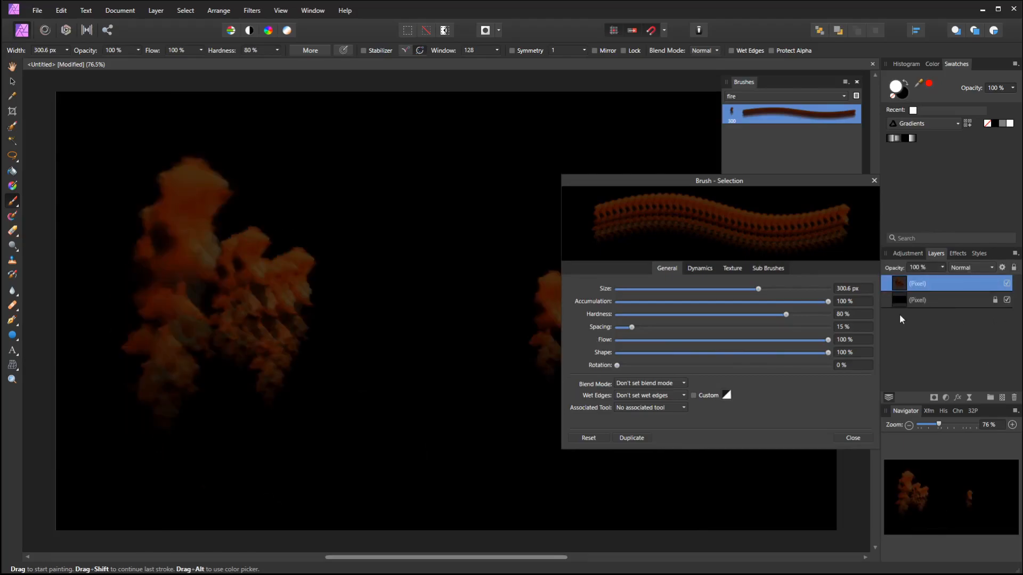
Step: Select the whole canvas and clear the smoke strokes from the upper pixel layer
{"action": "double_click", "coordinate": [943, 284]}
{"action": "key", "text": "ctrl+z"}
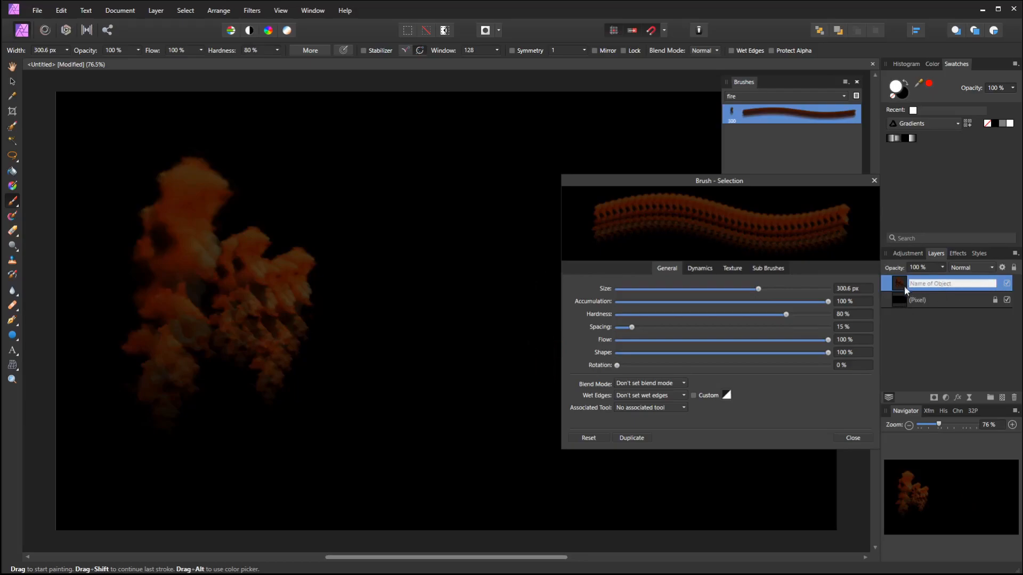
{"action": "left_click", "coordinate": [898, 284]}
{"action": "key", "text": "ctrl+shift+z"}
{"action": "key", "text": "ctrl+z"}
{"action": "key", "text": "ctrl+a"}
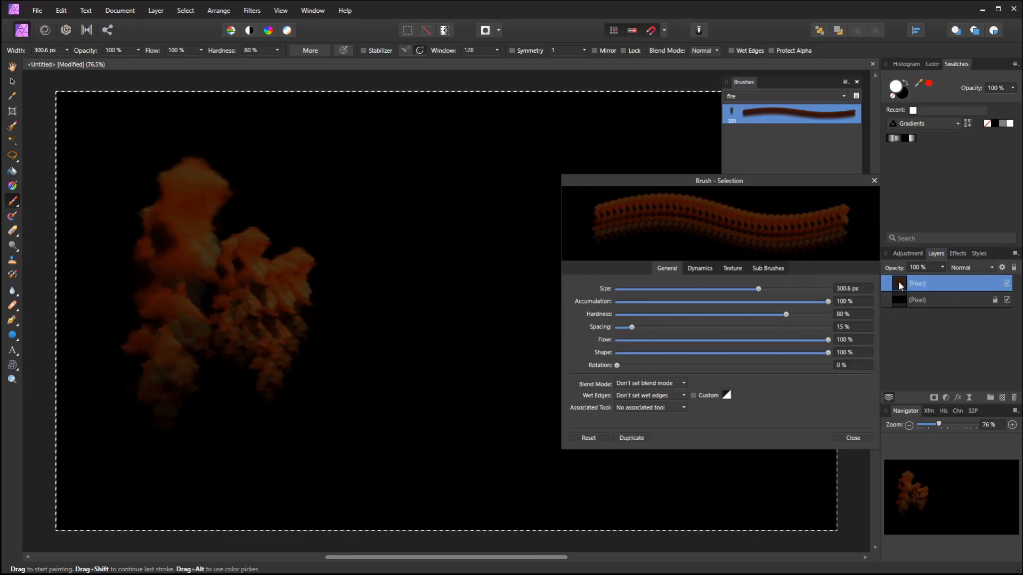
{"action": "key", "text": "Delete"}
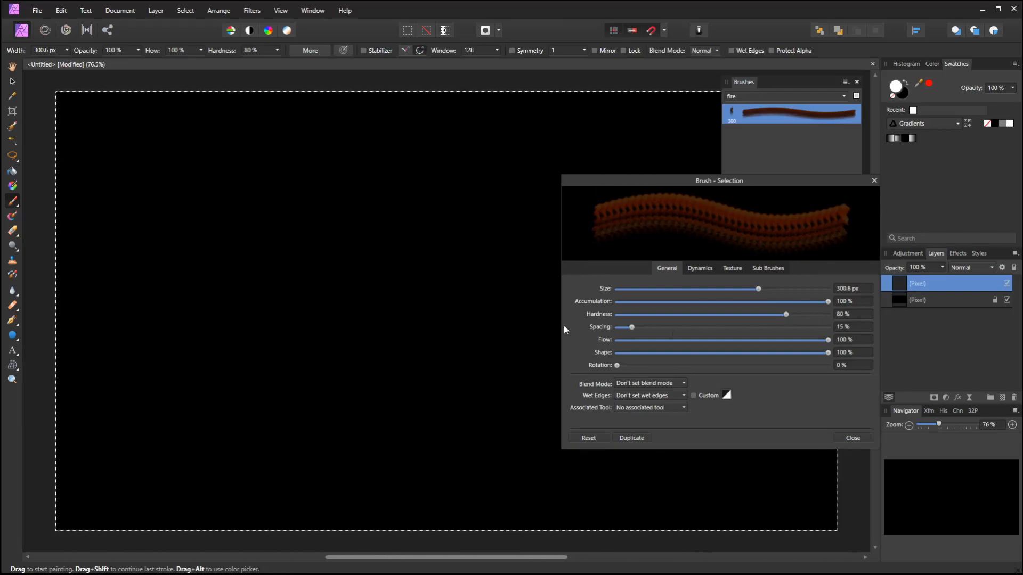
Step: Try a stroke on the cleared layer and add smoke02.png as a second nozzle of the smoke brush
{"action": "left_click", "coordinate": [402, 323]}
{"action": "mouse_move", "coordinate": [208, 245]}
{"action": "left_mouse_down"}
{"action": "mouse_move", "coordinate": [258, 249]}
{"action": "mouse_move", "coordinate": [279, 282]}
{"action": "mouse_move", "coordinate": [408, 312]}
{"action": "left_mouse_up"}
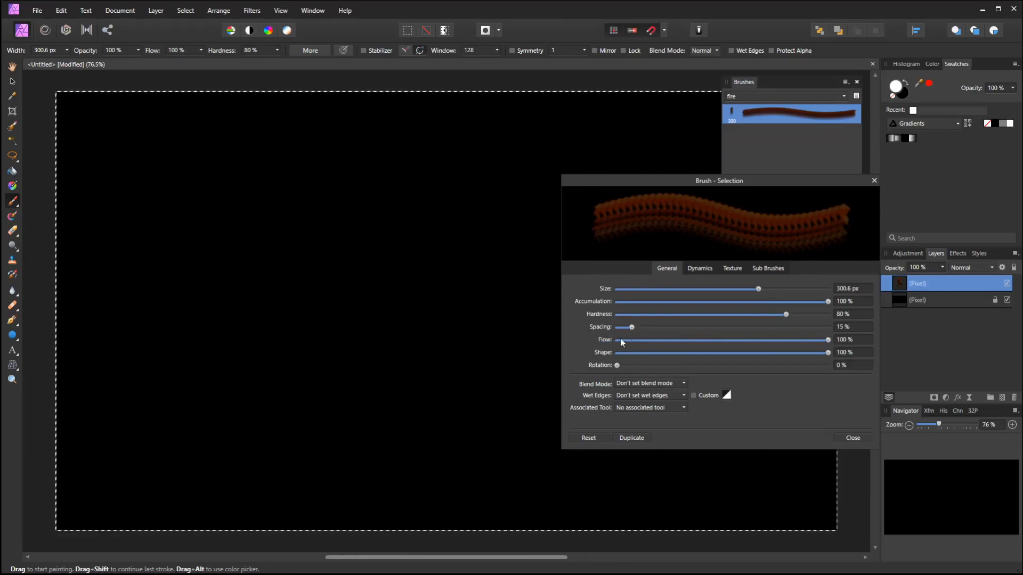
{"action": "left_click", "coordinate": [729, 270]}
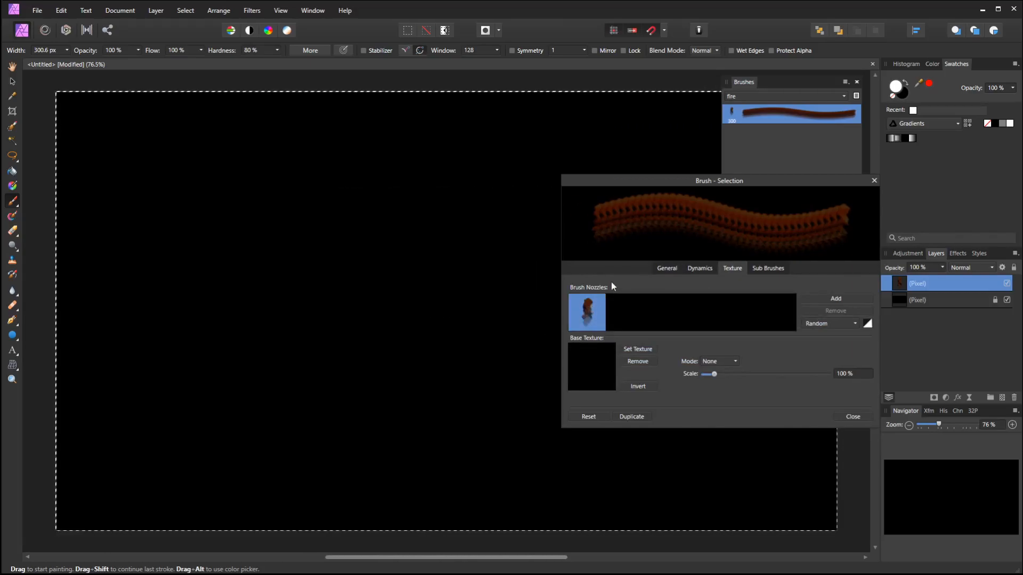
{"action": "left_click", "coordinate": [844, 298]}
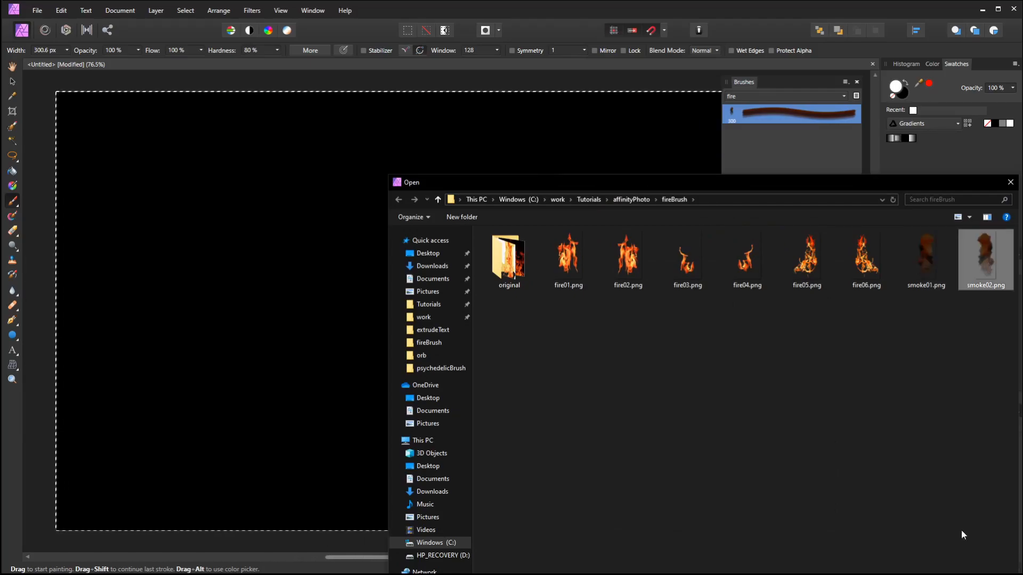
{"action": "double_click", "coordinate": [992, 257]}
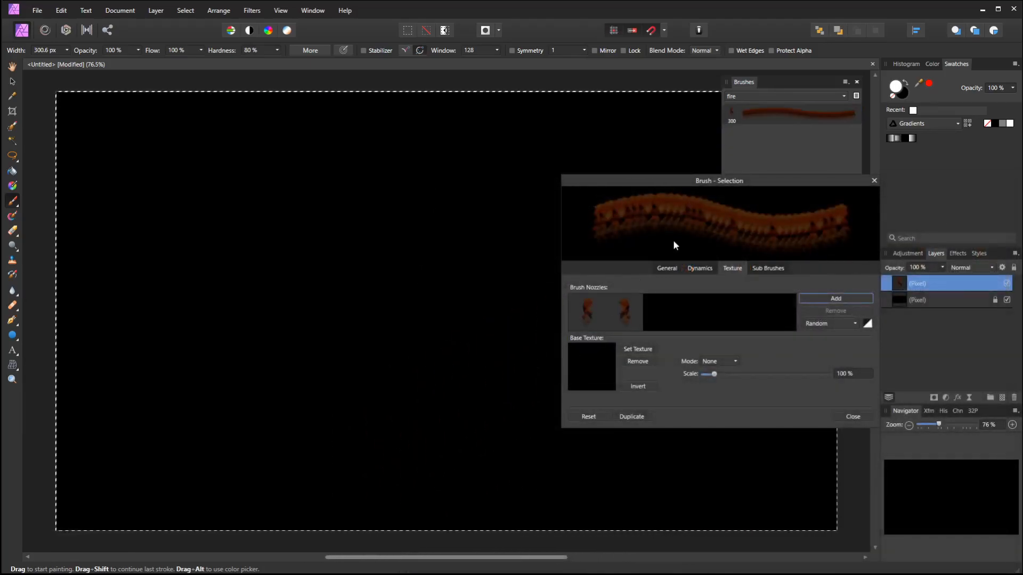
Step: Test the two-nozzle brush, set its spacing to 34 %, and repaint a horizontal test stroke on the cleared layer
{"action": "mouse_move", "coordinate": [109, 277]}
{"action": "left_mouse_down"}
{"action": "mouse_move", "coordinate": [419, 275]}
{"action": "mouse_move", "coordinate": [485, 257]}
{"action": "left_mouse_up"}
{"action": "mouse_move", "coordinate": [154, 433]}
{"action": "left_mouse_down"}
{"action": "mouse_move", "coordinate": [460, 431]}
{"action": "mouse_move", "coordinate": [396, 444]}
{"action": "mouse_move", "coordinate": [341, 439]}
{"action": "mouse_move", "coordinate": [462, 387]}
{"action": "left_mouse_up"}
{"action": "left_click", "coordinate": [667, 268]}
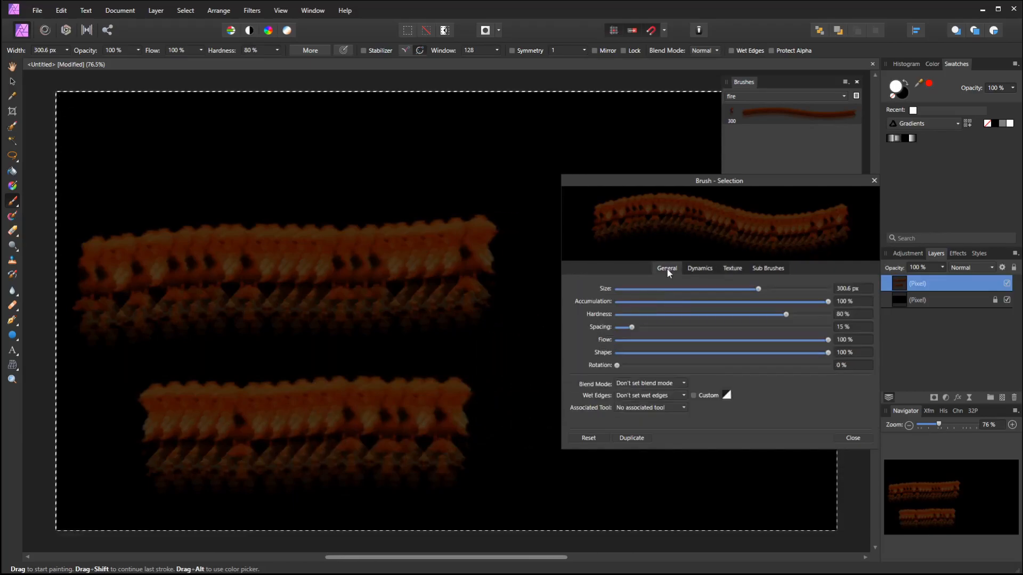
{"action": "left_click_drag", "start_coordinate": [634, 327], "coordinate": [651, 327]}
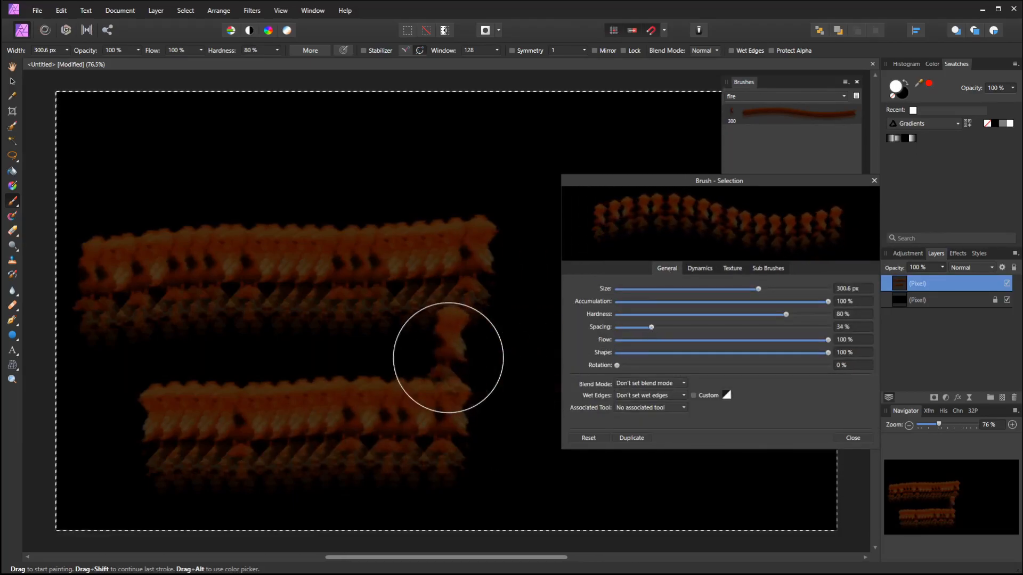
{"action": "key", "text": "Delete"}
{"action": "mouse_move", "coordinate": [144, 271]}
{"action": "left_mouse_down"}
{"action": "mouse_move", "coordinate": [402, 277]}
{"action": "mouse_move", "coordinate": [475, 290]}
{"action": "left_mouse_up"}
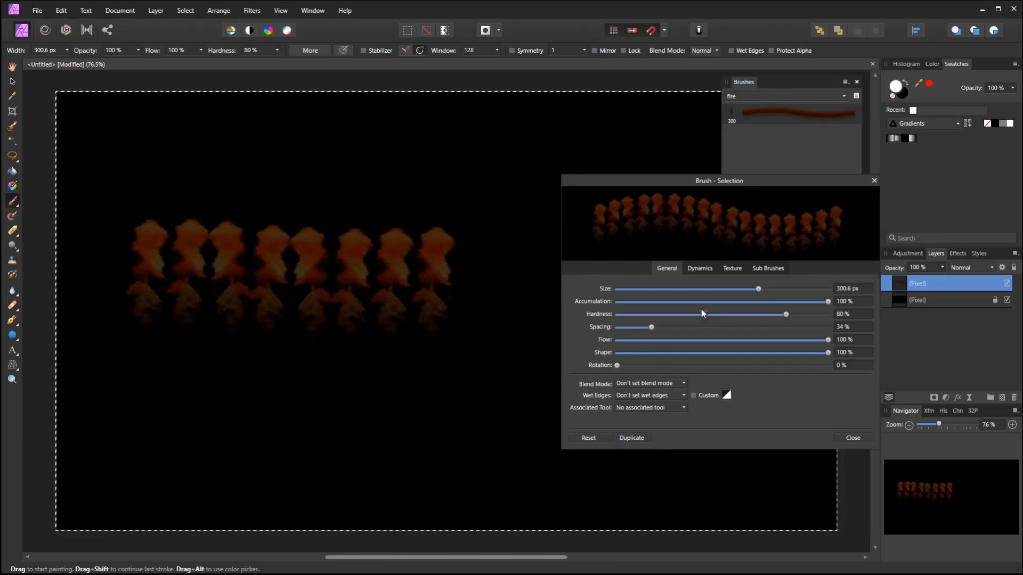
Step: Examine the brush's two nozzles and the controller options for switching between them, trying one dab and undoing it
{"action": "left_click", "coordinate": [731, 270]}
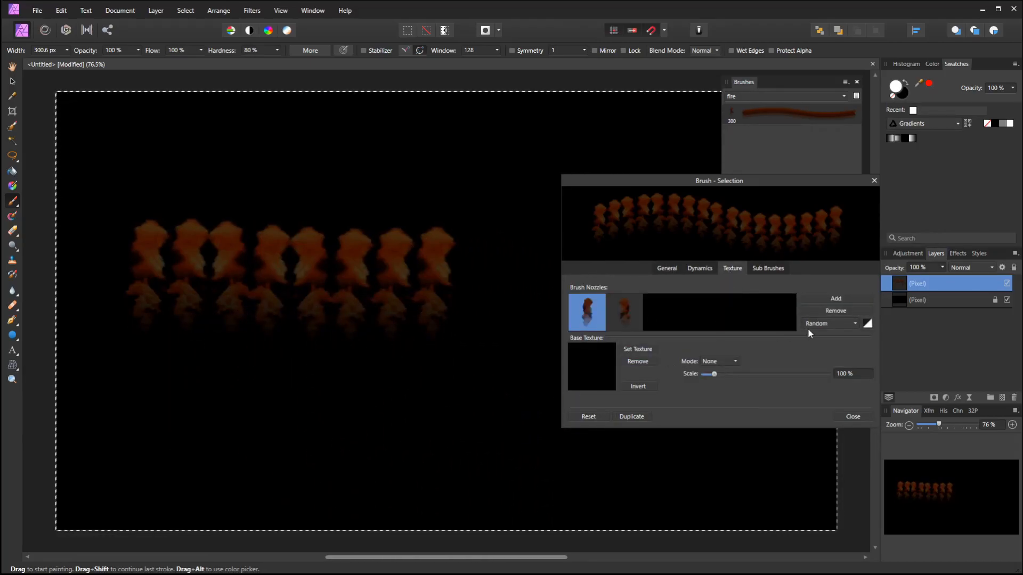
{"action": "left_click", "coordinate": [838, 325]}
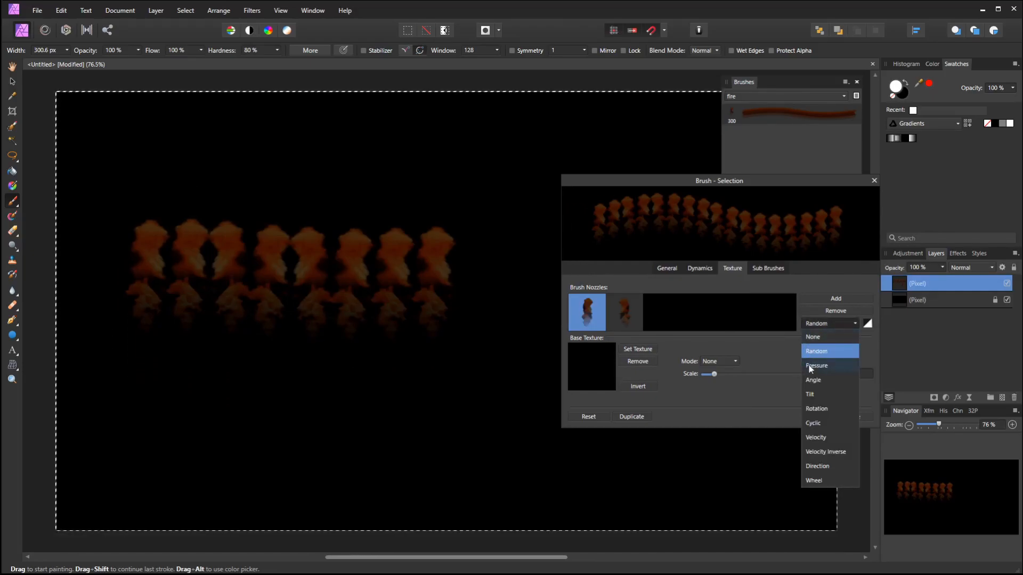
{"action": "left_click", "coordinate": [618, 308]}
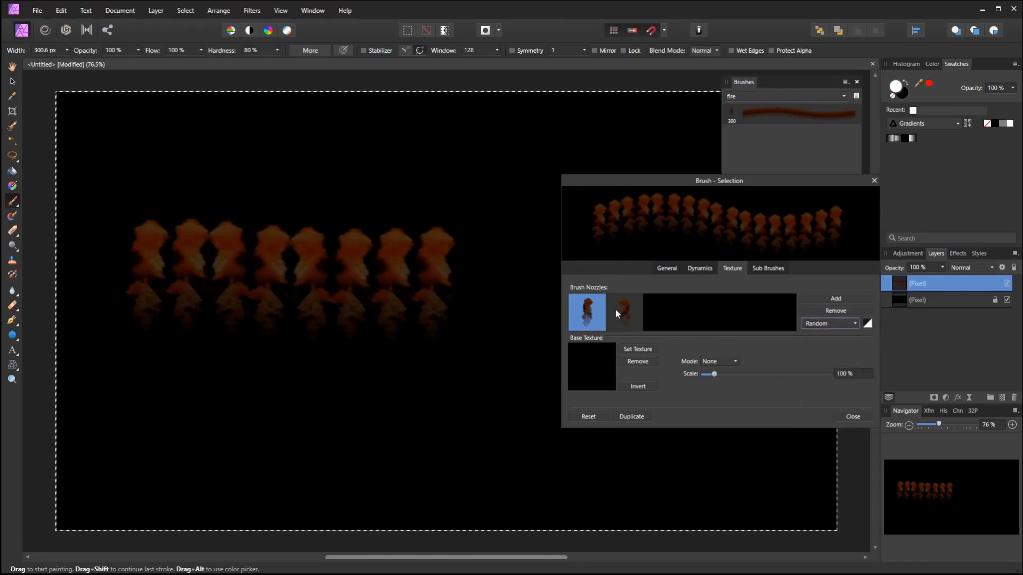
{"action": "left_click", "coordinate": [613, 309]}
{"action": "left_click", "coordinate": [575, 317]}
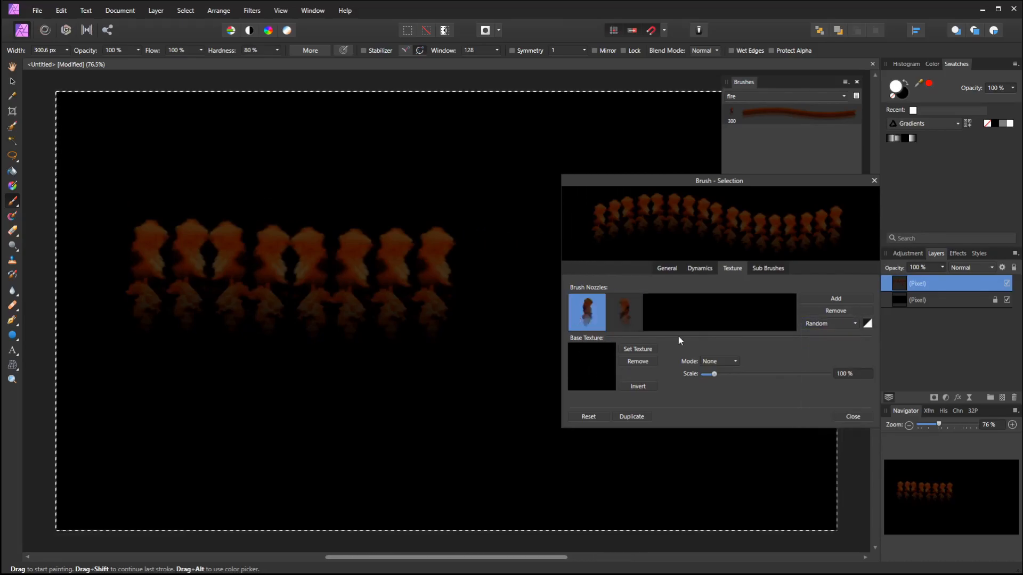
{"action": "left_click", "coordinate": [377, 320]}
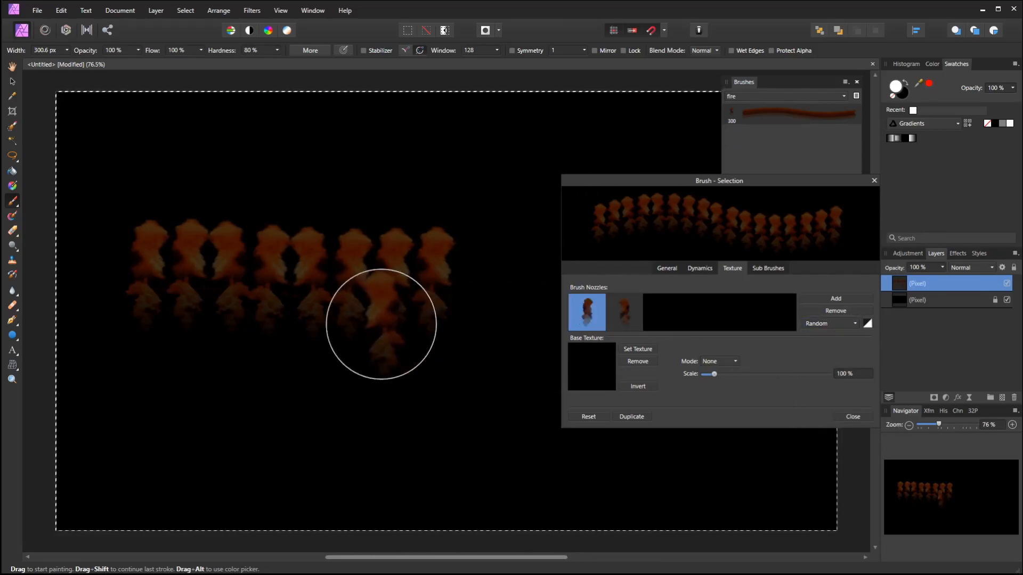
{"action": "key", "text": "ctrl+z"}
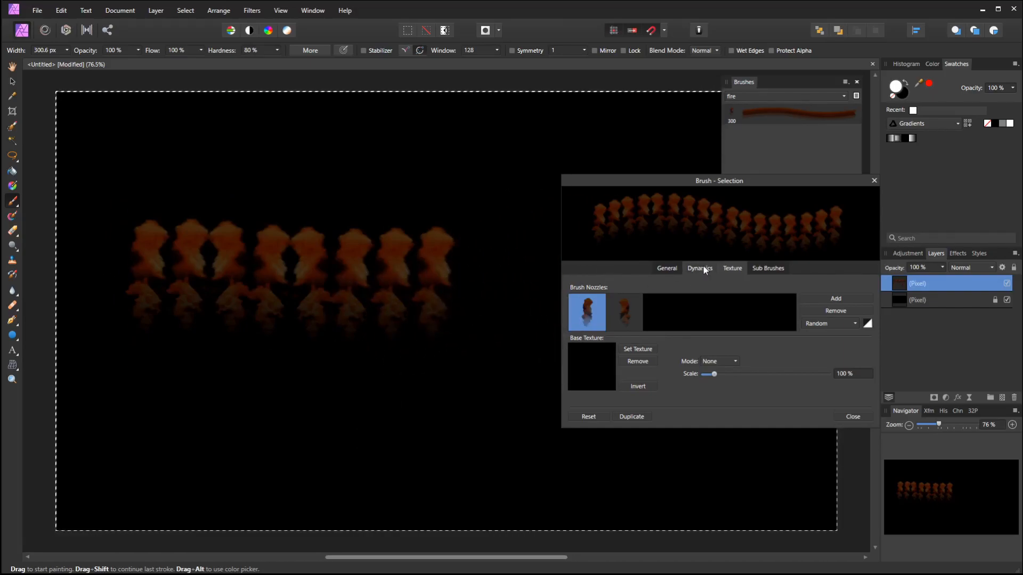
Step: Set the brush's size jitter to 100 % with the Random controller and test it with a stroke on the cleared layer
{"action": "left_click", "coordinate": [701, 268]}
{"action": "left_click_drag", "start_coordinate": [628, 289], "coordinate": [769, 296]}
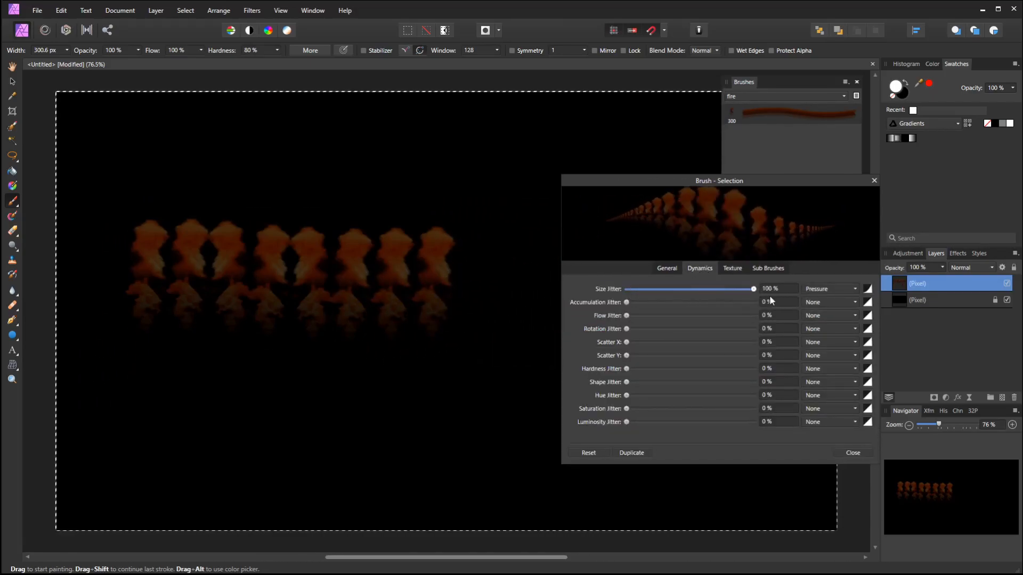
{"action": "left_click", "coordinate": [827, 289]}
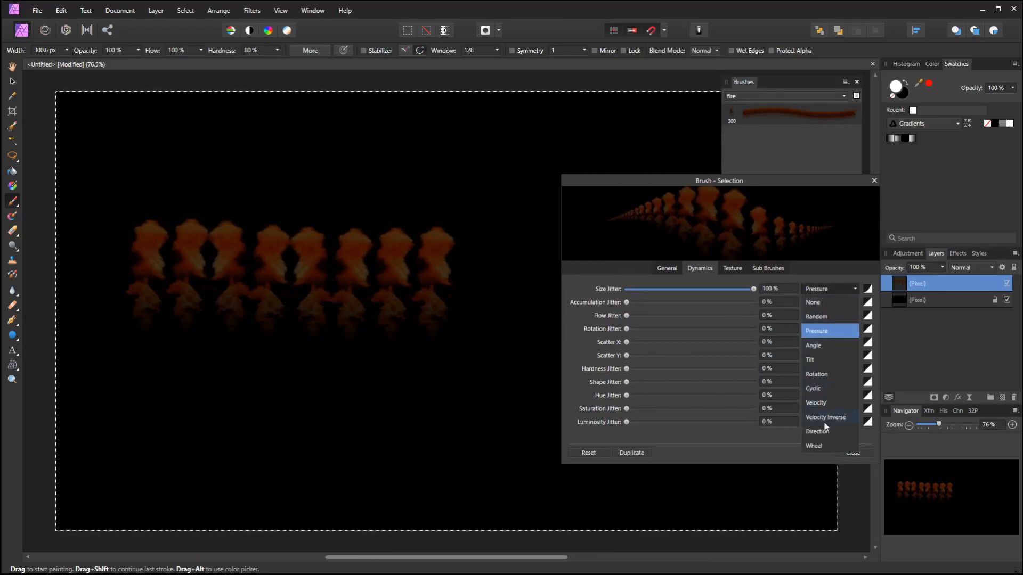
{"action": "left_click", "coordinate": [820, 317]}
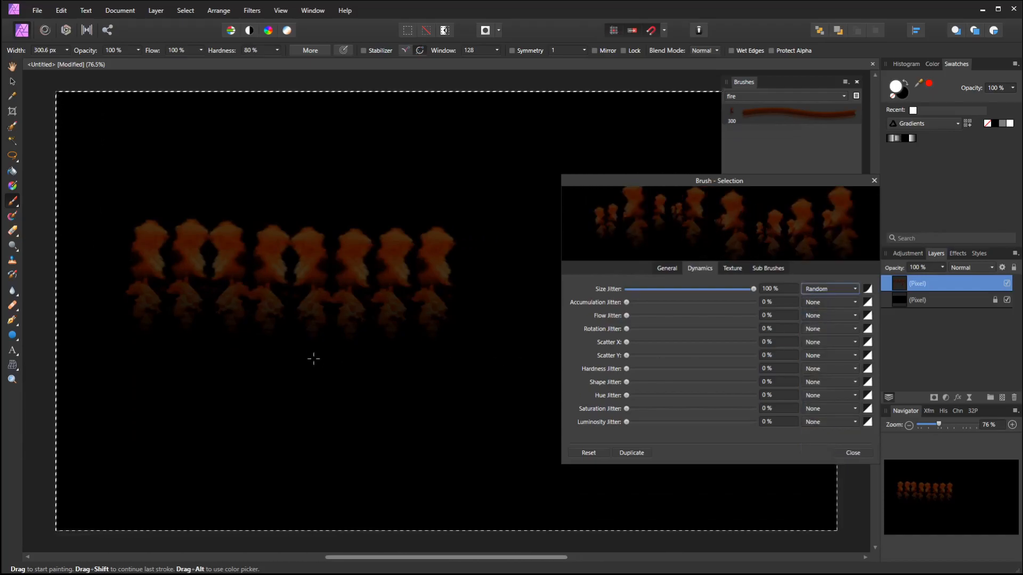
{"action": "key", "text": "Delete"}
{"action": "mouse_move", "coordinate": [130, 319]}
{"action": "left_mouse_down"}
{"action": "mouse_move", "coordinate": [447, 318]}
{"action": "mouse_move", "coordinate": [117, 309]}
{"action": "mouse_move", "coordinate": [365, 321]}
{"action": "mouse_move", "coordinate": [413, 302]}
{"action": "mouse_move", "coordinate": [309, 316]}
{"action": "left_mouse_up"}
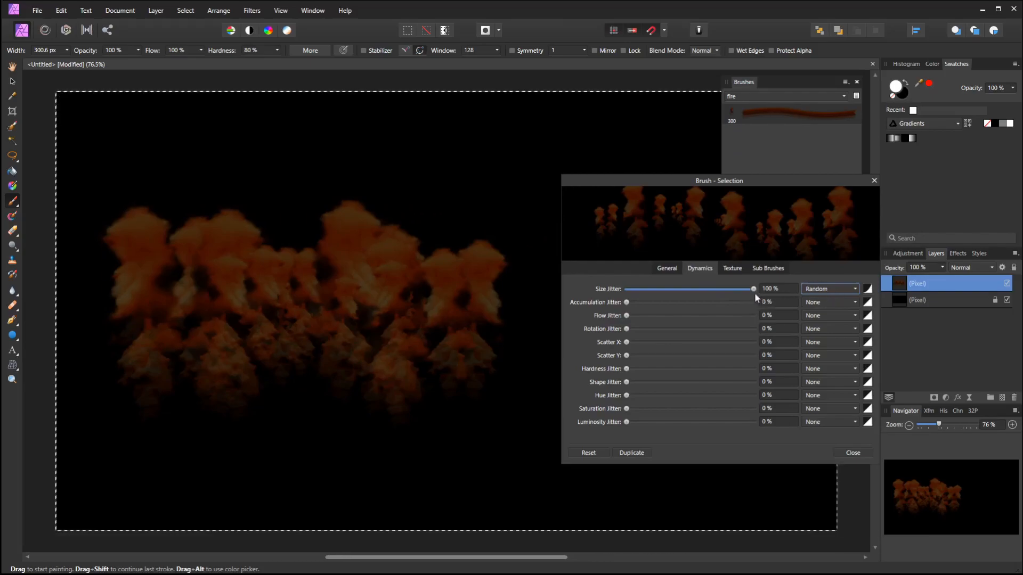
Step: Reduce the size jitter to 51 %, clear the layer and paint a horizontal test stroke
{"action": "mouse_move", "coordinate": [754, 289]}
{"action": "left_mouse_down"}
{"action": "mouse_move", "coordinate": [638, 296]}
{"action": "mouse_move", "coordinate": [691, 293]}
{"action": "left_mouse_up"}
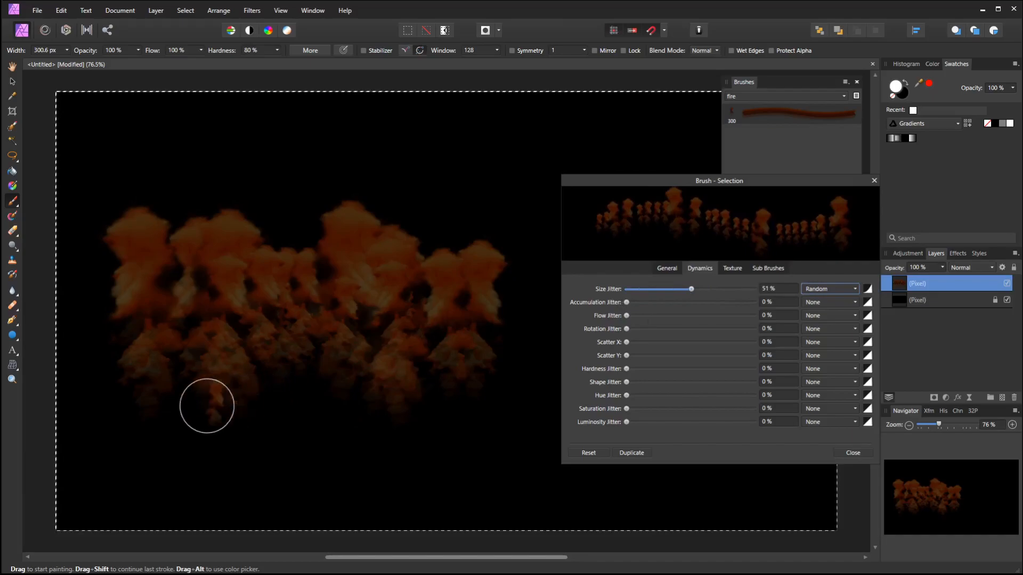
{"action": "key", "text": "Delete"}
{"action": "left_click_drag", "start_coordinate": [160, 313], "coordinate": [488, 317]}
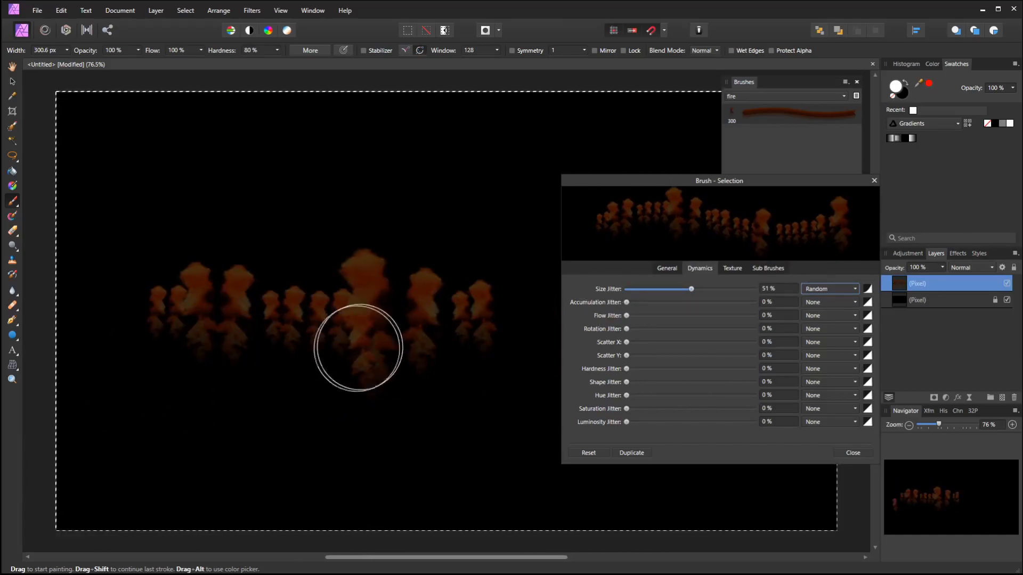
Step: Set the brush spacing to 13 % and paint a test stroke below the existing one
{"action": "left_click", "coordinate": [664, 269]}
{"action": "left_click_drag", "start_coordinate": [639, 327], "coordinate": [630, 327]}
{"action": "mouse_move", "coordinate": [224, 434]}
{"action": "left_mouse_down"}
{"action": "mouse_move", "coordinate": [319, 407]}
{"action": "mouse_move", "coordinate": [452, 404]}
{"action": "left_mouse_up"}
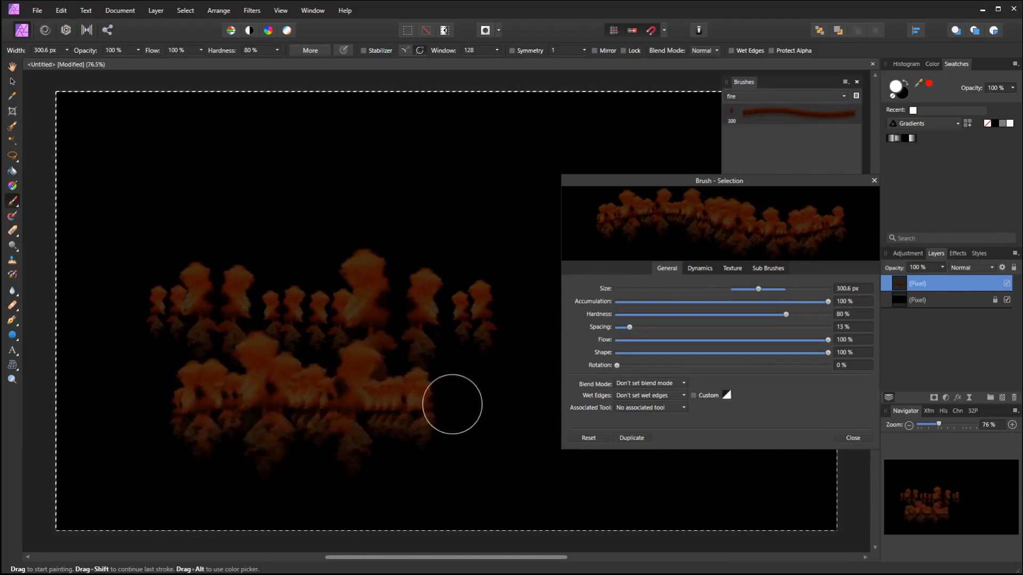
Step: Set accumulation, flow and rotation jitter to 100 % Random, clear the layer and try the brush on the canvas
{"action": "left_click", "coordinate": [700, 270]}
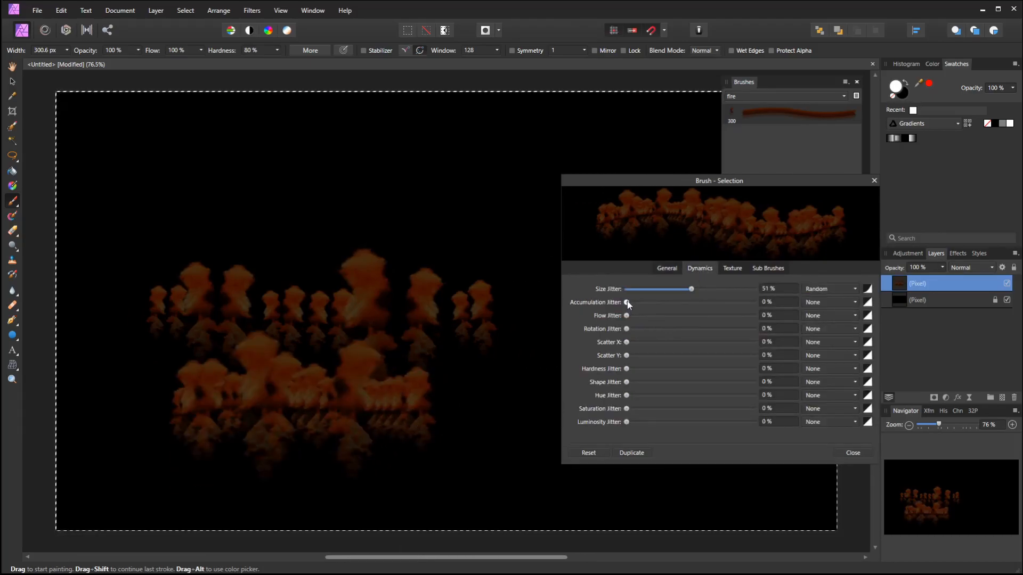
{"action": "left_click_drag", "start_coordinate": [628, 303], "coordinate": [731, 302]}
{"action": "left_click_drag", "start_coordinate": [626, 316], "coordinate": [845, 297]}
{"action": "left_click_drag", "start_coordinate": [626, 328], "coordinate": [765, 325]}
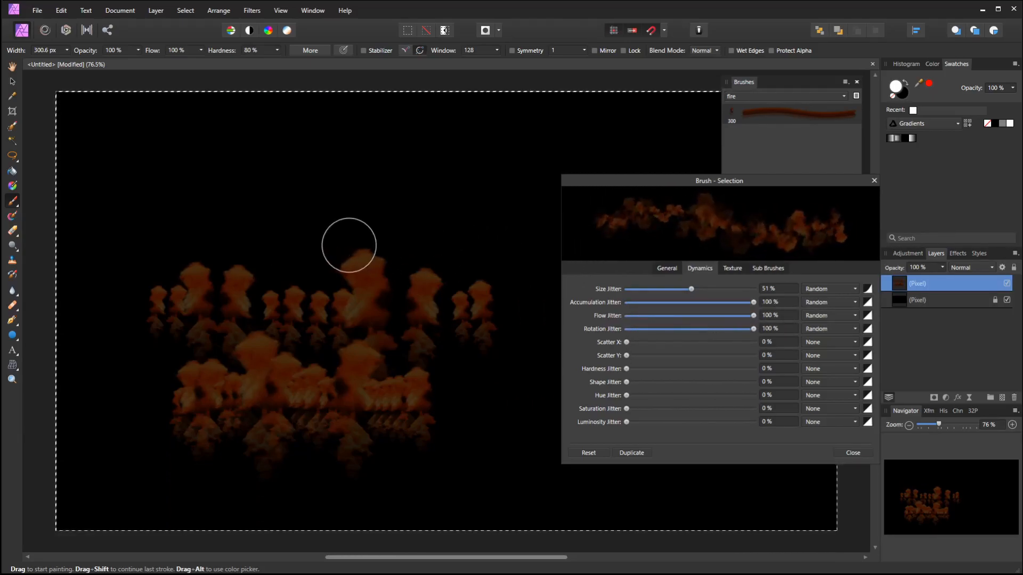
{"action": "key", "text": "Delete"}
{"action": "mouse_move", "coordinate": [199, 232]}
{"action": "left_mouse_down"}
{"action": "mouse_move", "coordinate": [437, 223]}
{"action": "mouse_move", "coordinate": [519, 241]}
{"action": "mouse_move", "coordinate": [433, 277]}
{"action": "mouse_move", "coordinate": [487, 212]}
{"action": "mouse_move", "coordinate": [462, 230]}
{"action": "mouse_move", "coordinate": [478, 207]}
{"action": "mouse_move", "coordinate": [449, 252]}
{"action": "mouse_move", "coordinate": [437, 298]}
{"action": "mouse_move", "coordinate": [478, 452]}
{"action": "mouse_move", "coordinate": [499, 485]}
{"action": "mouse_move", "coordinate": [487, 489]}
{"action": "mouse_move", "coordinate": [421, 420]}
{"action": "left_mouse_up"}
{"action": "key", "text": "ctrl+z"}
Step: Reduce the rotation jitter to 5 %, remove the previous test stroke and paint a new one
{"action": "mouse_move", "coordinate": [757, 332]}
{"action": "left_mouse_down"}
{"action": "mouse_move", "coordinate": [623, 341]}
{"action": "mouse_move", "coordinate": [633, 337]}
{"action": "left_mouse_up"}
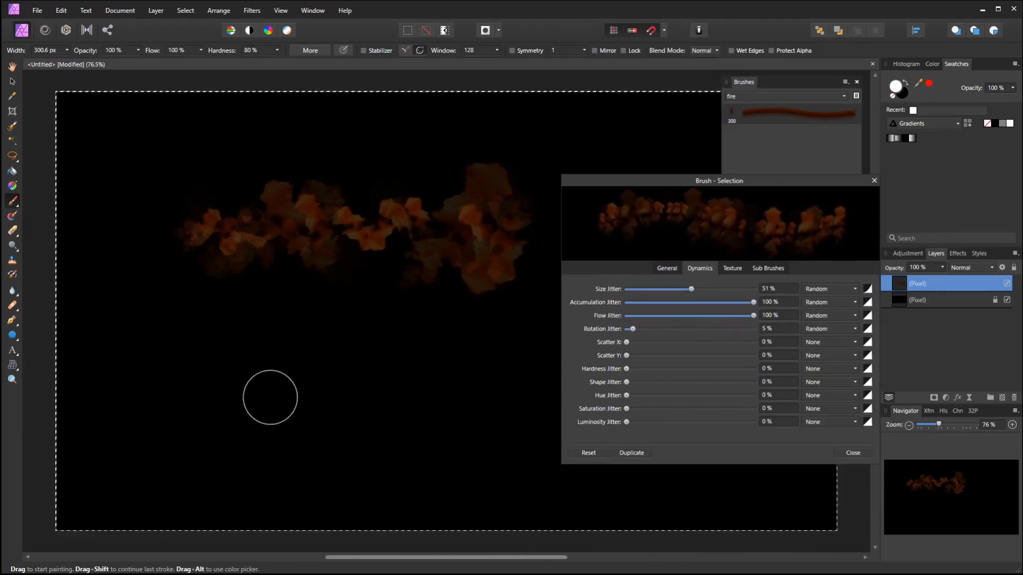
{"action": "key", "text": "ctrl+z"}
{"action": "mouse_move", "coordinate": [138, 274]}
{"action": "left_mouse_down"}
{"action": "mouse_move", "coordinate": [494, 225]}
{"action": "mouse_move", "coordinate": [463, 271]}
{"action": "left_mouse_up"}
{"action": "left_click", "coordinate": [162, 422]}
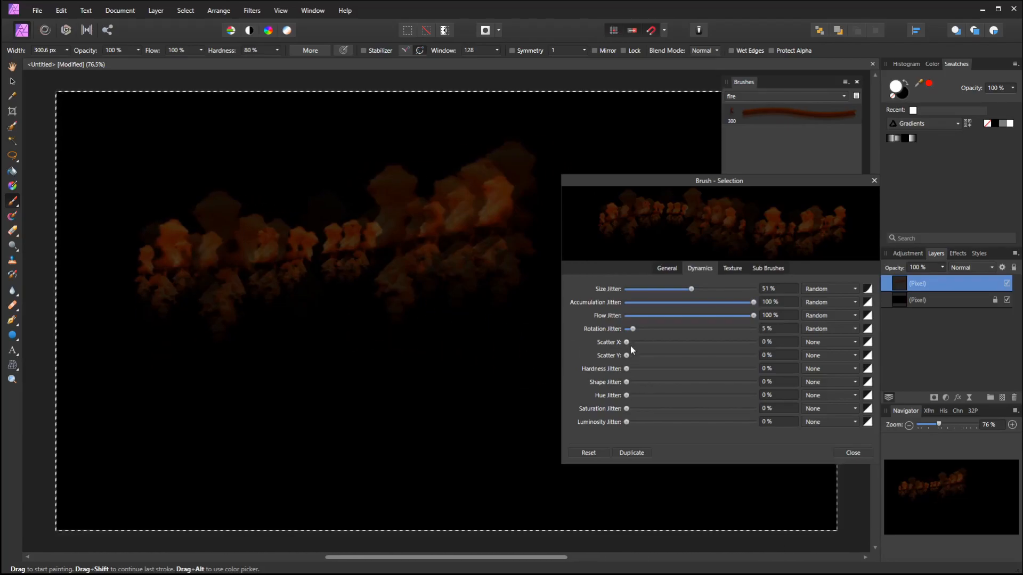
Step: Set Scatter X to 38 % and Scatter Y to 18 %, clear the layer and test the scattered smoke strokes
{"action": "left_click_drag", "start_coordinate": [626, 343], "coordinate": [639, 342]}
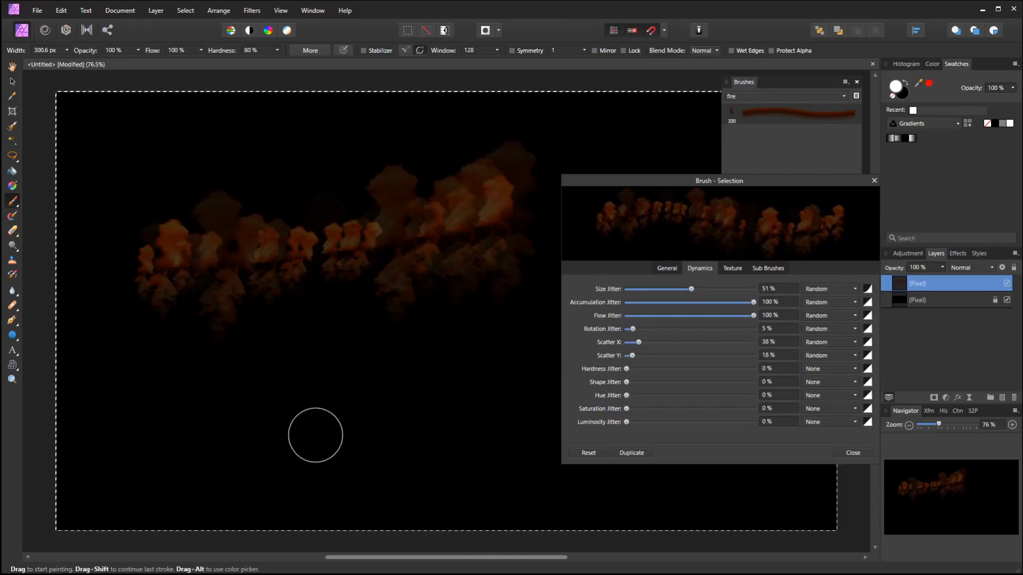
{"action": "key", "text": "Delete"}
{"action": "mouse_move", "coordinate": [160, 346]}
{"action": "left_mouse_down"}
{"action": "mouse_move", "coordinate": [277, 325]}
{"action": "mouse_move", "coordinate": [339, 334]}
{"action": "mouse_move", "coordinate": [425, 331]}
{"action": "mouse_move", "coordinate": [460, 315]}
{"action": "mouse_move", "coordinate": [476, 323]}
{"action": "mouse_move", "coordinate": [379, 354]}
{"action": "mouse_move", "coordinate": [361, 322]}
{"action": "mouse_move", "coordinate": [322, 336]}
{"action": "mouse_move", "coordinate": [319, 308]}
{"action": "left_mouse_up"}
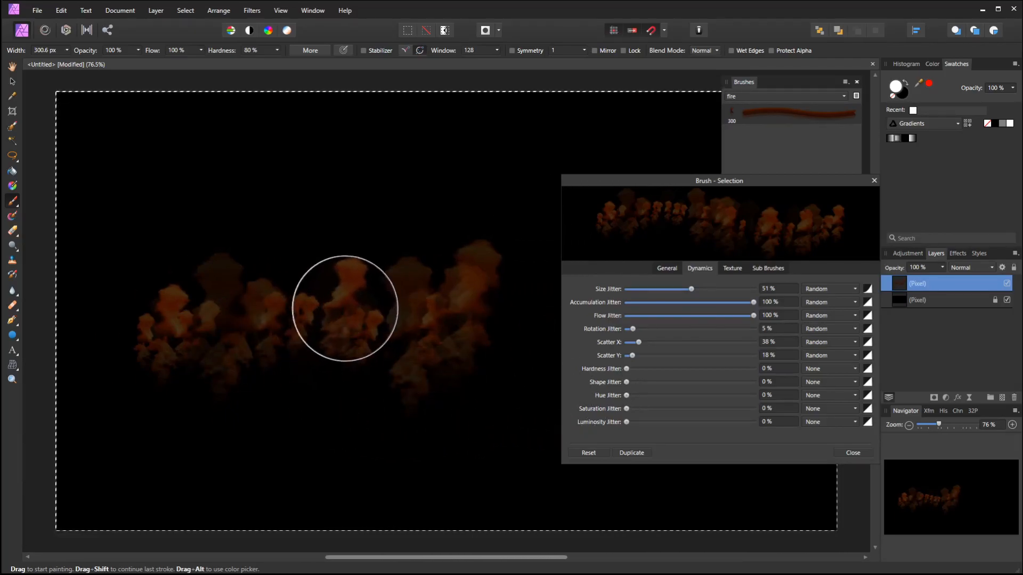
{"action": "mouse_move", "coordinate": [410, 240]}
{"action": "left_mouse_down"}
{"action": "mouse_move", "coordinate": [130, 331]}
{"action": "mouse_move", "coordinate": [411, 343]}
{"action": "mouse_move", "coordinate": [293, 347]}
{"action": "mouse_move", "coordinate": [380, 313]}
{"action": "left_mouse_up"}
{"action": "left_click_drag", "start_coordinate": [304, 315], "coordinate": [294, 210]}
{"action": "key", "text": "ctrl+z"}
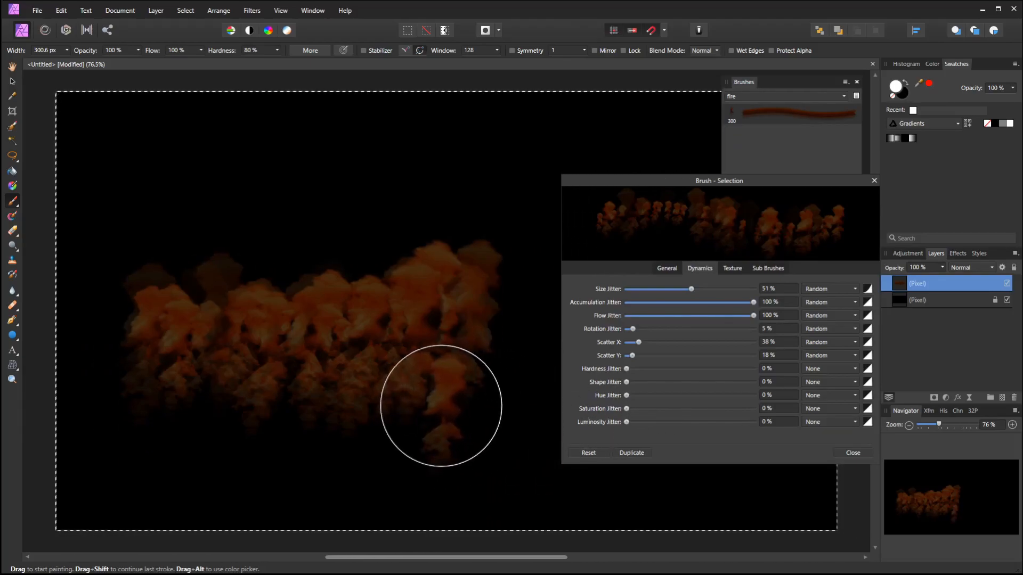
Step: Clear the layer, set the luminosity jitter to 100 % Random and paint a test stroke
{"action": "key", "text": "Delete"}
{"action": "left_click_drag", "start_coordinate": [626, 422], "coordinate": [804, 426]}
{"action": "mouse_move", "coordinate": [233, 368]}
{"action": "left_mouse_down"}
{"action": "mouse_move", "coordinate": [356, 269]}
{"action": "mouse_move", "coordinate": [440, 332]}
{"action": "mouse_move", "coordinate": [430, 342]}
{"action": "mouse_move", "coordinate": [453, 367]}
{"action": "left_mouse_up"}
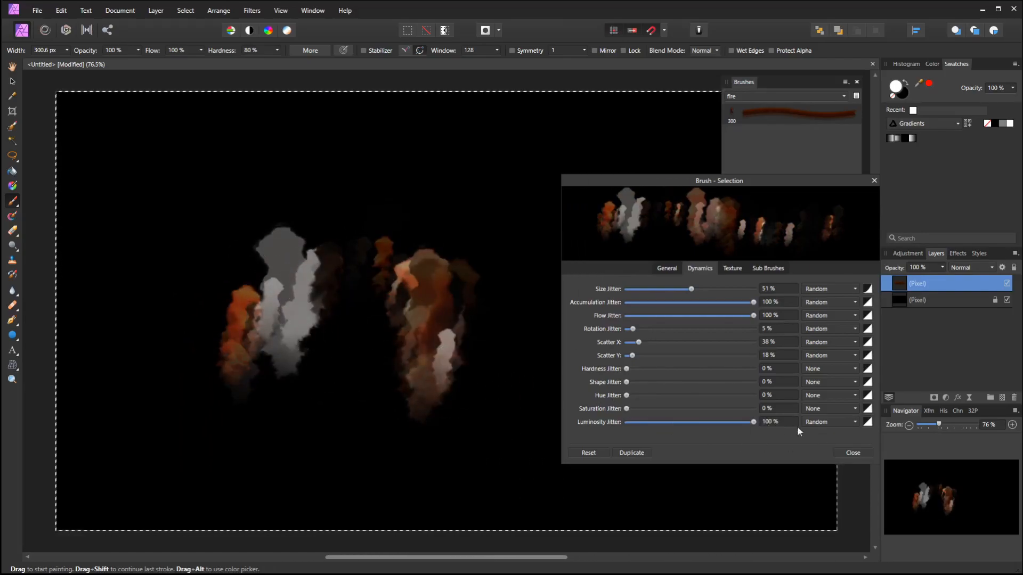
Step: Lower the upper end of the luminosity jitter's ramp curve to about half and test the brush on the cleared layer
{"action": "left_click", "coordinate": [868, 423]}
{"action": "mouse_move", "coordinate": [867, 510]}
{"action": "left_mouse_down"}
{"action": "mouse_move", "coordinate": [852, 452]}
{"action": "mouse_move", "coordinate": [834, 536]}
{"action": "left_mouse_up"}
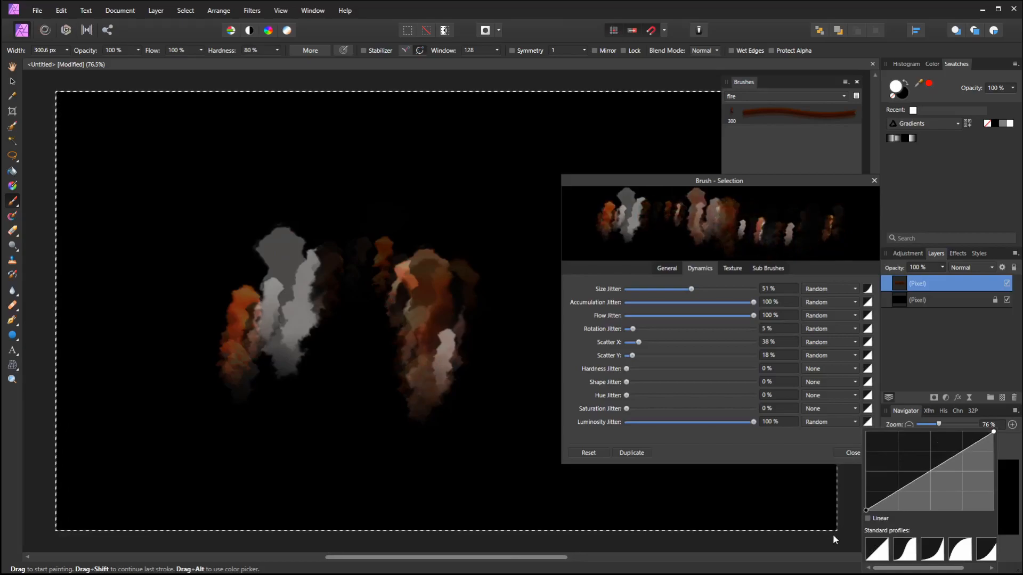
{"action": "left_click_drag", "start_coordinate": [993, 433], "coordinate": [993, 471]}
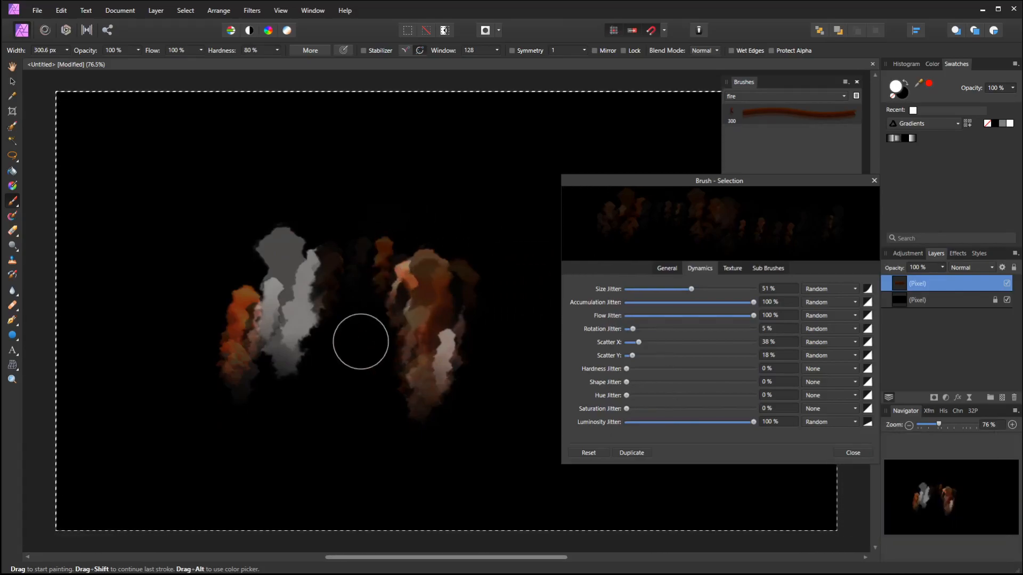
{"action": "key", "text": "Delete"}
{"action": "mouse_move", "coordinate": [129, 321]}
{"action": "left_mouse_down"}
{"action": "mouse_move", "coordinate": [474, 298]}
{"action": "mouse_move", "coordinate": [199, 321]}
{"action": "mouse_move", "coordinate": [457, 310]}
{"action": "mouse_move", "coordinate": [280, 340]}
{"action": "mouse_move", "coordinate": [337, 324]}
{"action": "mouse_move", "coordinate": [238, 320]}
{"action": "mouse_move", "coordinate": [296, 314]}
{"action": "mouse_move", "coordinate": [397, 331]}
{"action": "mouse_move", "coordinate": [422, 360]}
{"action": "mouse_move", "coordinate": [475, 305]}
{"action": "mouse_move", "coordinate": [464, 290]}
{"action": "mouse_move", "coordinate": [422, 310]}
{"action": "mouse_move", "coordinate": [244, 324]}
{"action": "mouse_move", "coordinate": [313, 283]}
{"action": "mouse_move", "coordinate": [404, 271]}
{"action": "mouse_move", "coordinate": [255, 294]}
{"action": "mouse_move", "coordinate": [243, 329]}
{"action": "mouse_move", "coordinate": [299, 321]}
{"action": "left_mouse_up"}
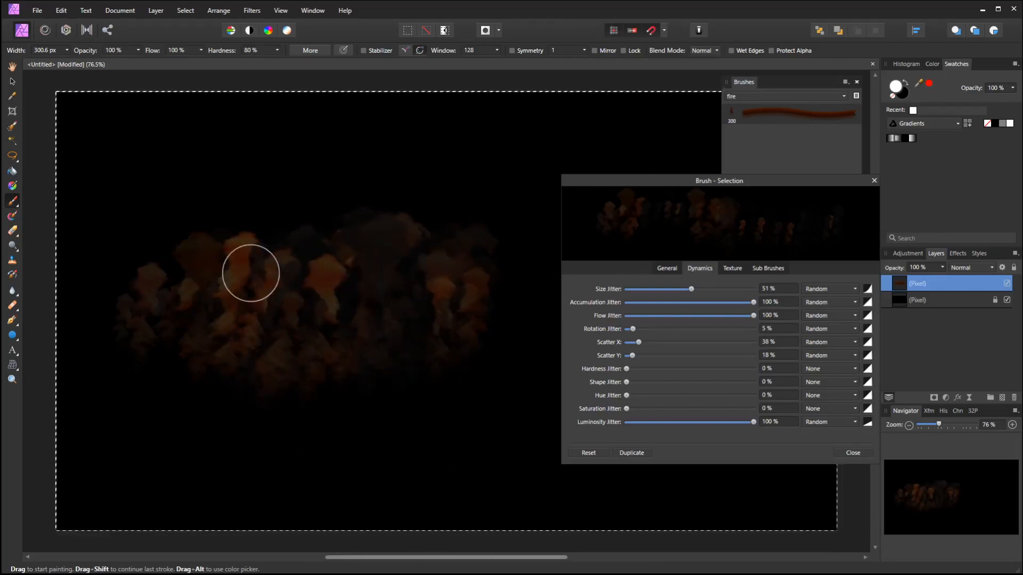
{"action": "key", "text": "Delete"}
{"action": "left_click_drag", "start_coordinate": [185, 259], "coordinate": [517, 251]}
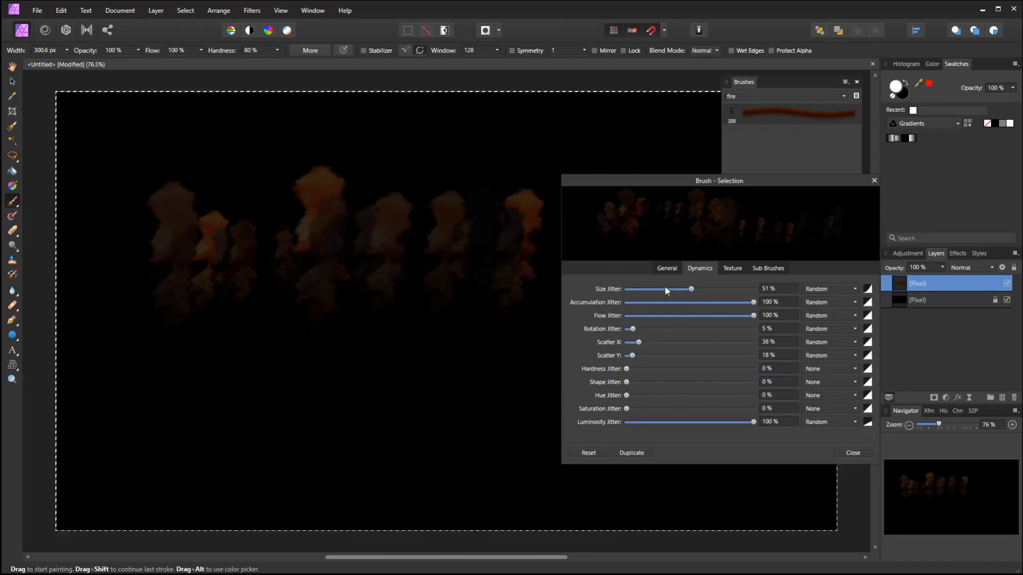
Step: Add fire01.png from the fireBrush folder as a bitmap sub-brush of the smoke brush
{"action": "left_click", "coordinate": [769, 270]}
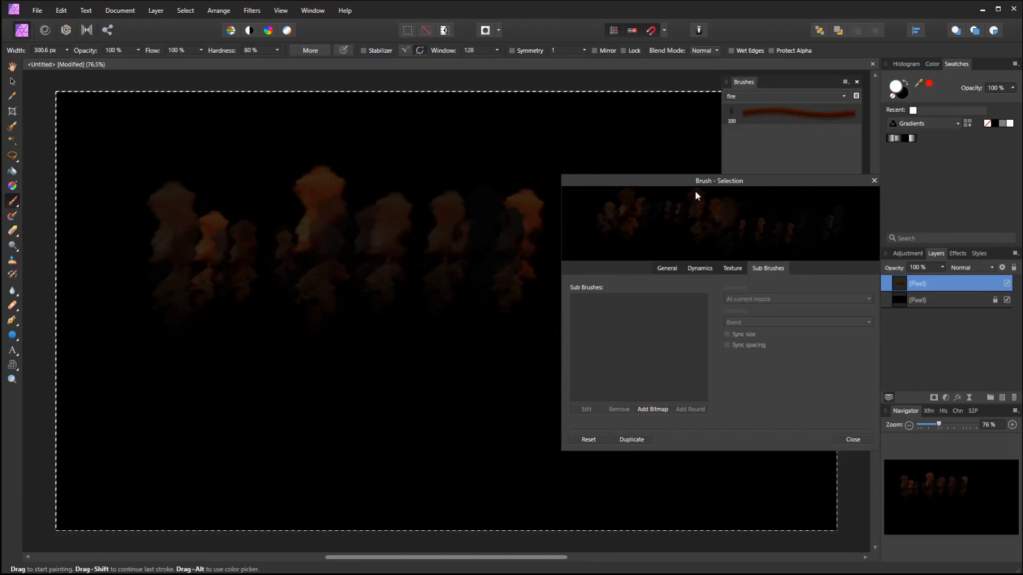
{"action": "mouse_move", "coordinate": [697, 181]}
{"action": "left_mouse_down"}
{"action": "mouse_move", "coordinate": [681, 101]}
{"action": "mouse_move", "coordinate": [691, 109]}
{"action": "mouse_move", "coordinate": [680, 200]}
{"action": "mouse_move", "coordinate": [512, 262]}
{"action": "mouse_move", "coordinate": [699, 120]}
{"action": "left_mouse_up"}
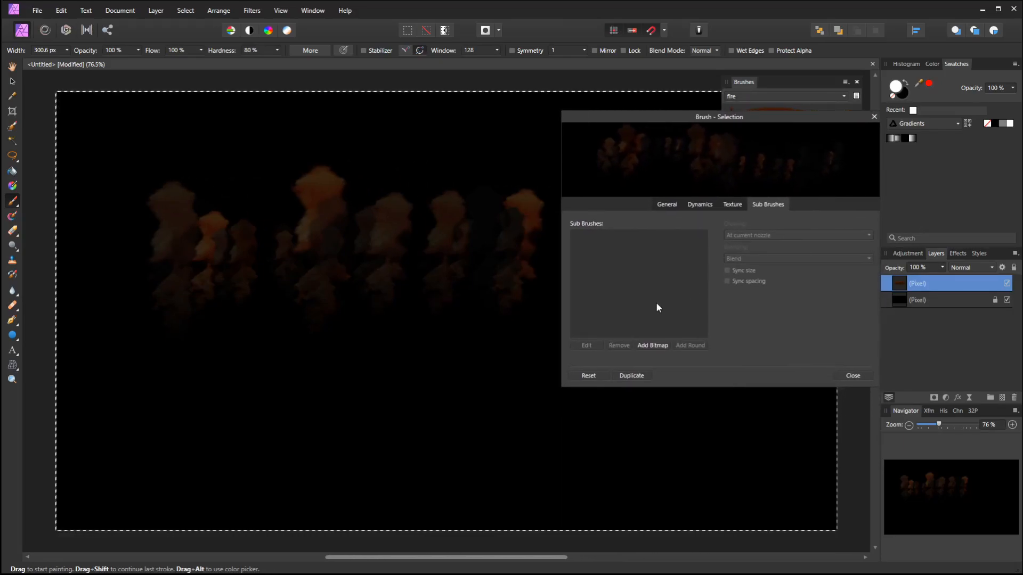
{"action": "left_click", "coordinate": [651, 346]}
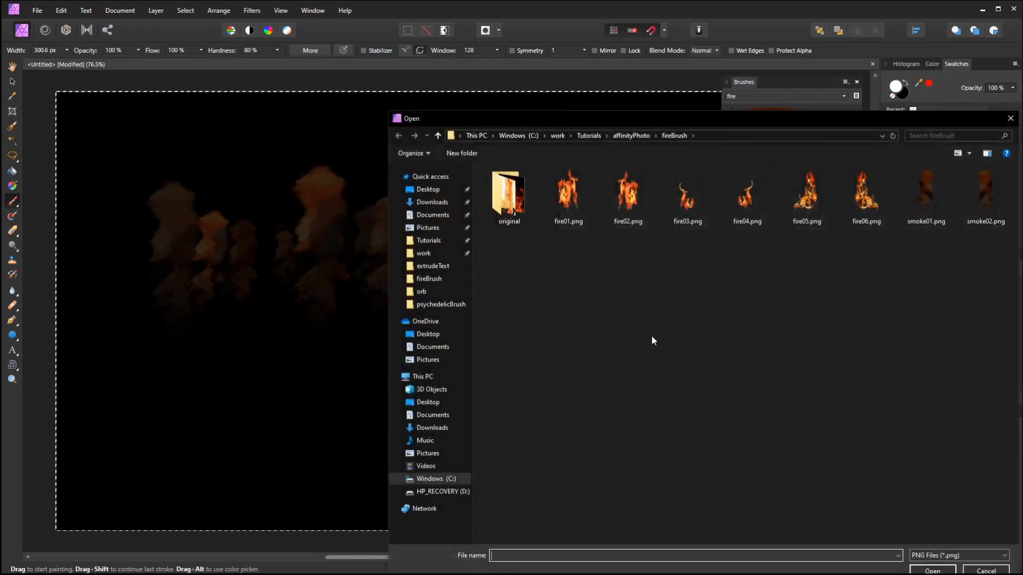
{"action": "left_click", "coordinate": [564, 210]}
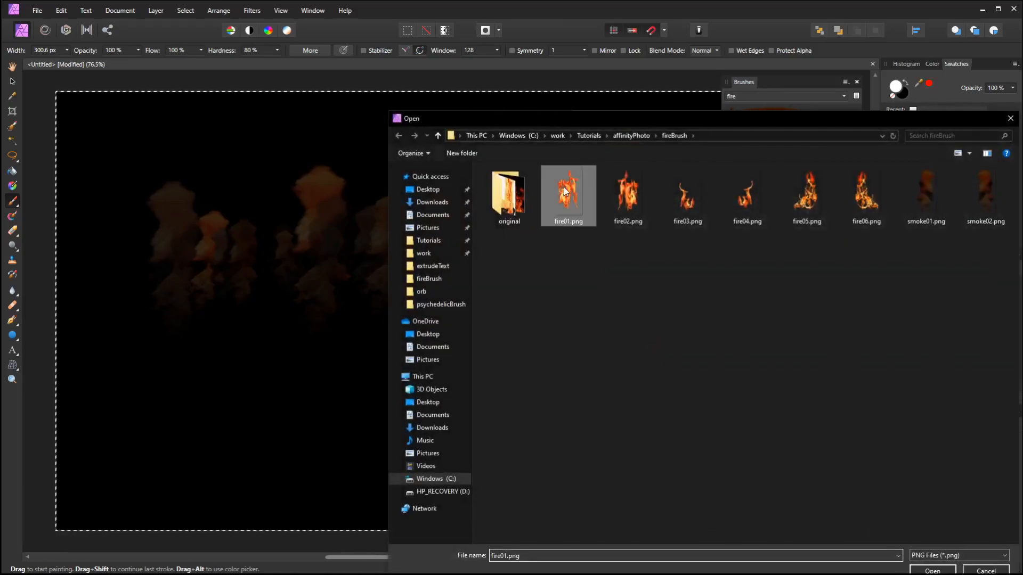
{"action": "left_click", "coordinate": [933, 571]}
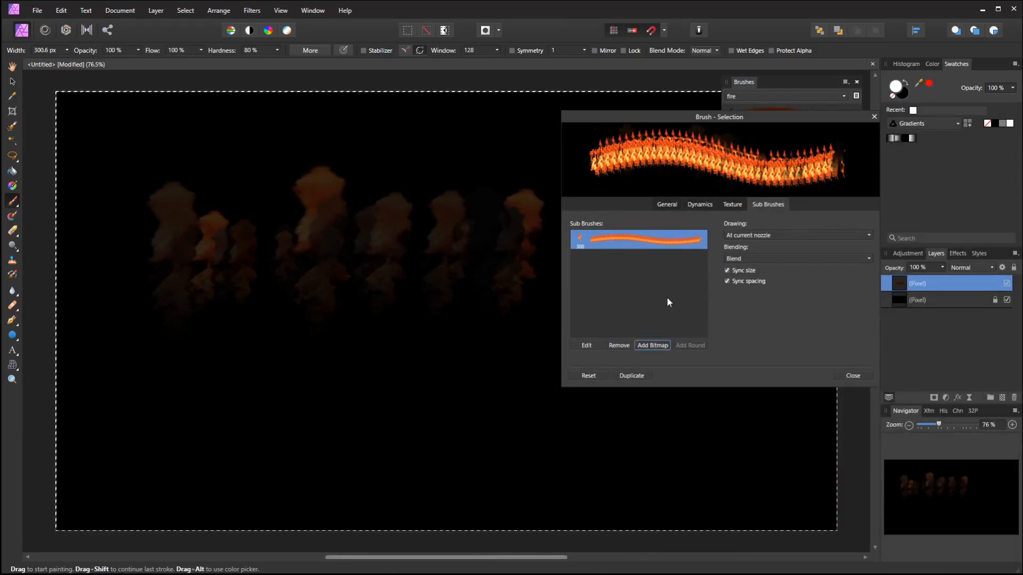
Step: Look through the fire sub-brush's general and dynamics settings, turn off Sync spacing and close its editor
{"action": "double_click", "coordinate": [654, 238]}
{"action": "mouse_move", "coordinate": [686, 111]}
{"action": "left_mouse_down"}
{"action": "mouse_move", "coordinate": [413, 255]}
{"action": "mouse_move", "coordinate": [451, 276]}
{"action": "mouse_move", "coordinate": [360, 274]}
{"action": "left_mouse_up"}
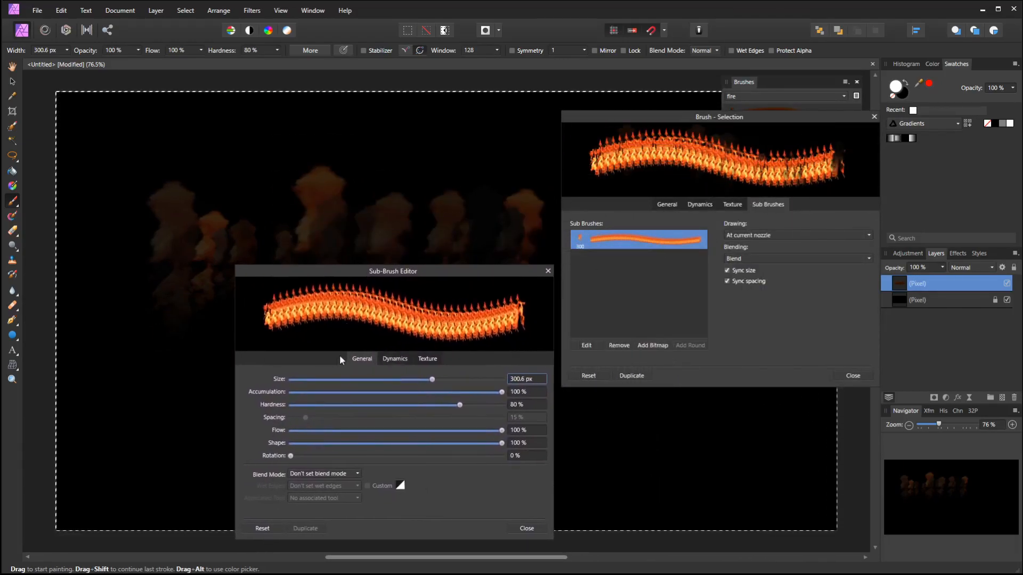
{"action": "left_click", "coordinate": [391, 359]}
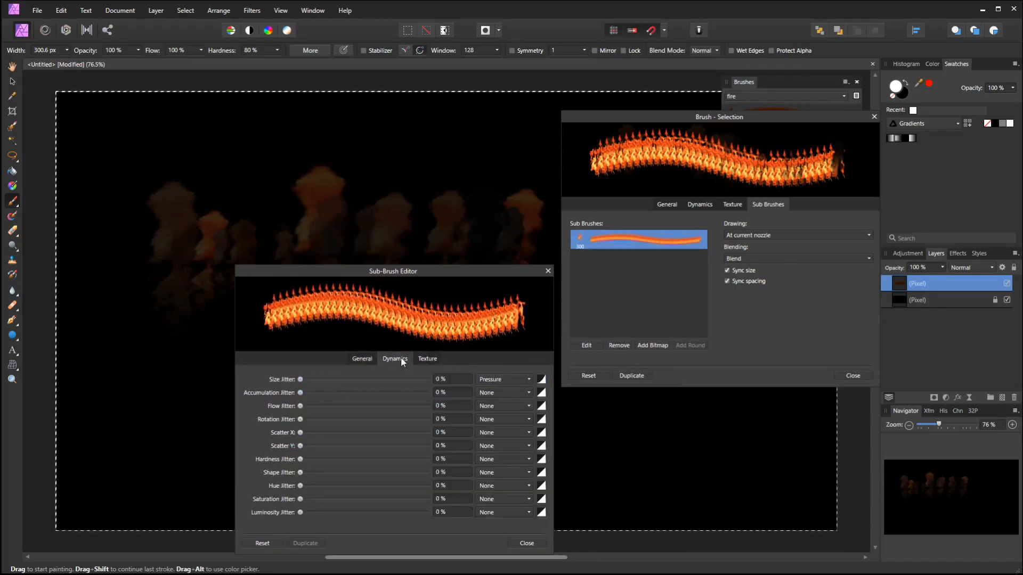
{"action": "left_click", "coordinate": [363, 360]}
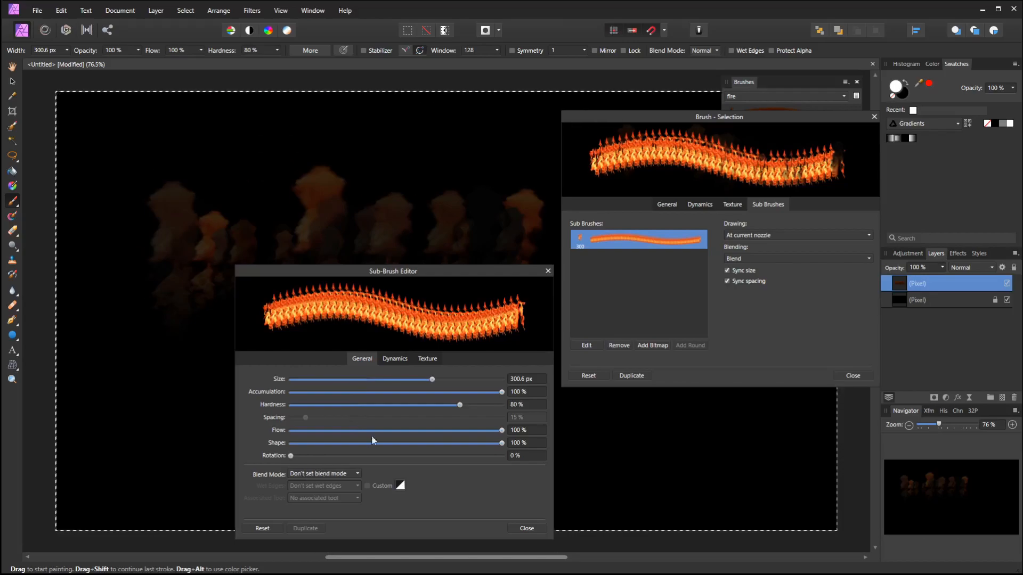
{"action": "left_click", "coordinate": [392, 358]}
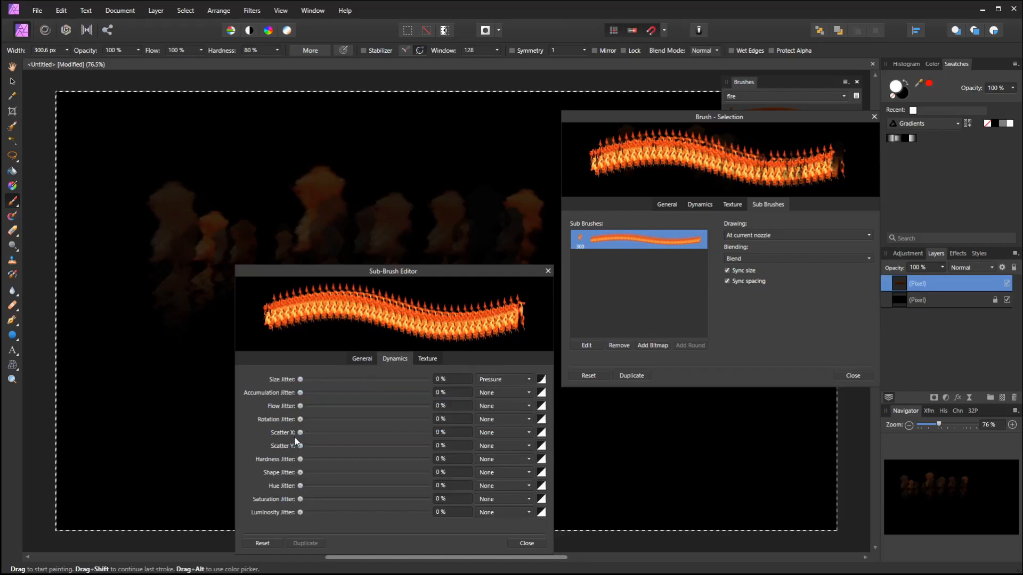
{"action": "left_click", "coordinate": [362, 358]}
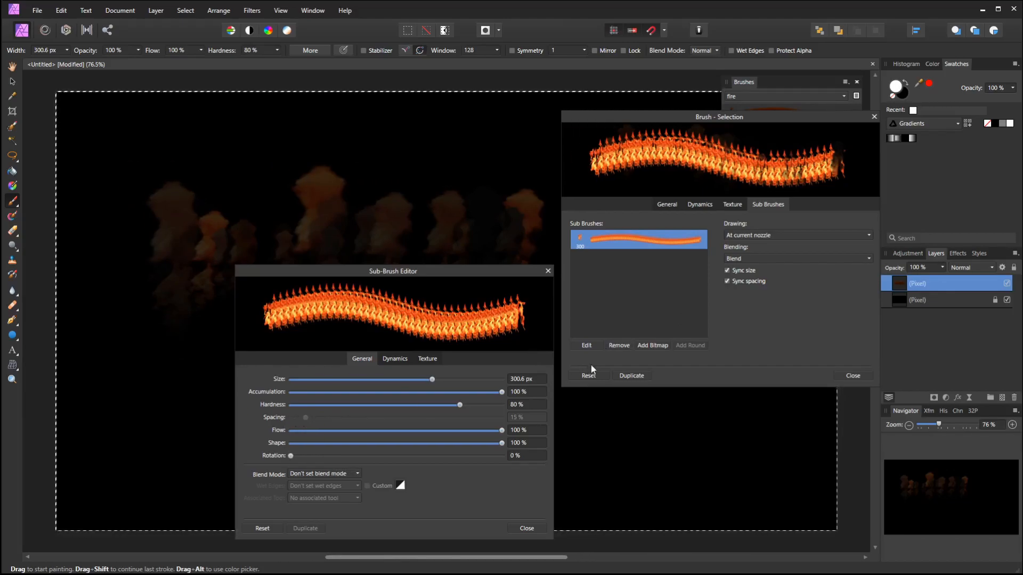
{"action": "left_click", "coordinate": [728, 282]}
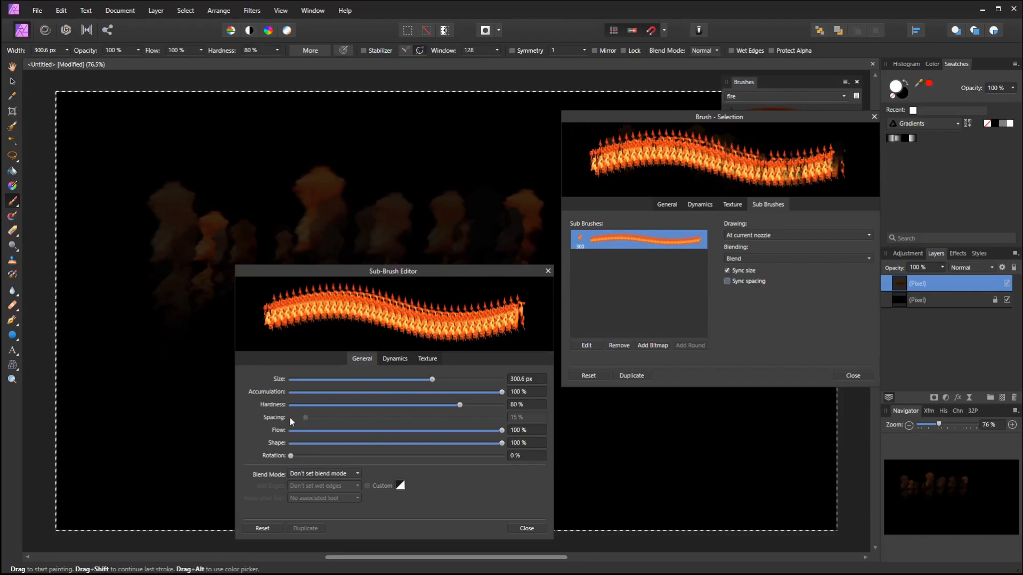
{"action": "left_click", "coordinate": [548, 271]}
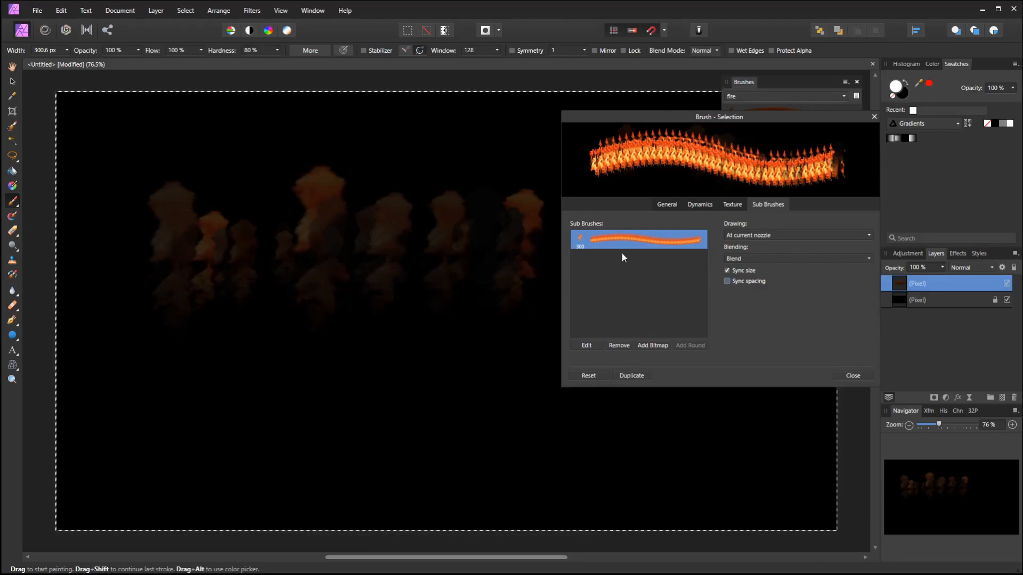
Step: Reopen the fire sub-brush for editing and set its spacing to 77 %
{"action": "double_click", "coordinate": [658, 241]}
{"action": "mouse_move", "coordinate": [679, 106]}
{"action": "left_mouse_down"}
{"action": "mouse_move", "coordinate": [597, 190]}
{"action": "mouse_move", "coordinate": [622, 161]}
{"action": "mouse_move", "coordinate": [299, 264]}
{"action": "mouse_move", "coordinate": [369, 257]}
{"action": "mouse_move", "coordinate": [382, 273]}
{"action": "mouse_move", "coordinate": [590, 149]}
{"action": "mouse_move", "coordinate": [681, 117]}
{"action": "left_mouse_up"}
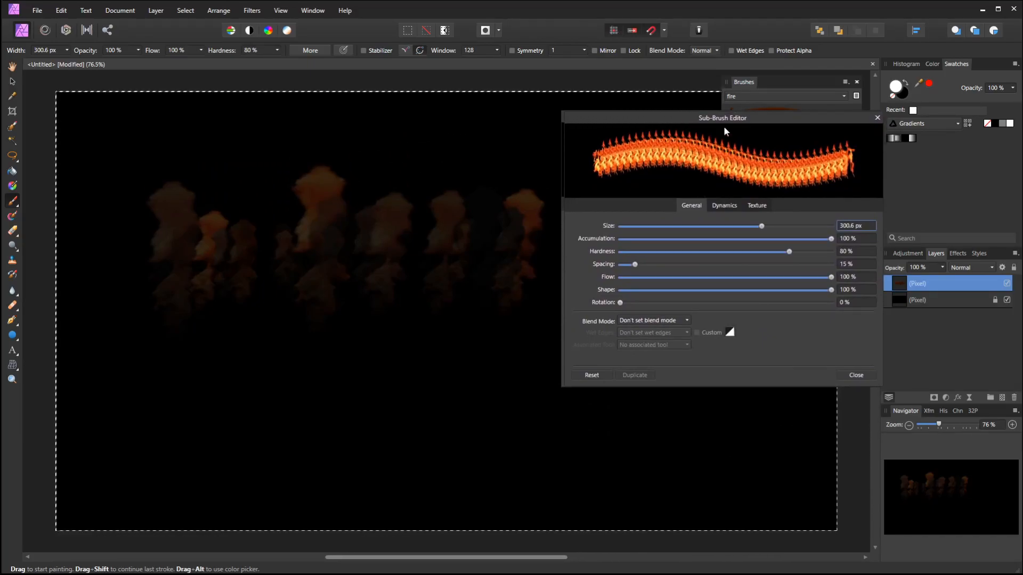
{"action": "mouse_move", "coordinate": [724, 120]}
{"action": "left_mouse_down"}
{"action": "mouse_move", "coordinate": [699, 147]}
{"action": "mouse_move", "coordinate": [404, 288]}
{"action": "mouse_move", "coordinate": [404, 264]}
{"action": "mouse_move", "coordinate": [397, 270]}
{"action": "left_mouse_up"}
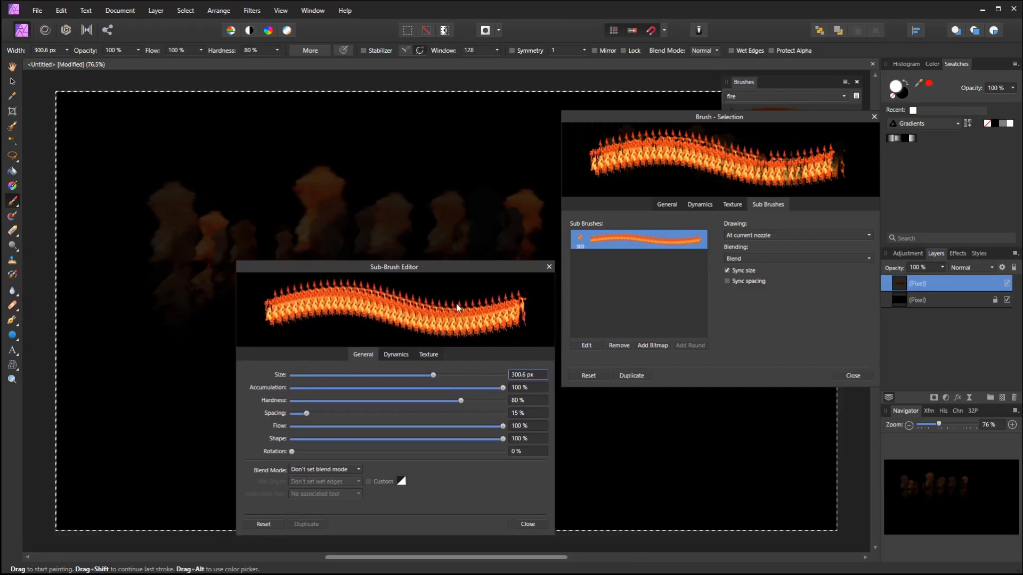
{"action": "mouse_move", "coordinate": [456, 264]}
{"action": "left_mouse_down"}
{"action": "mouse_move", "coordinate": [788, 270]}
{"action": "mouse_move", "coordinate": [779, 279]}
{"action": "left_mouse_up"}
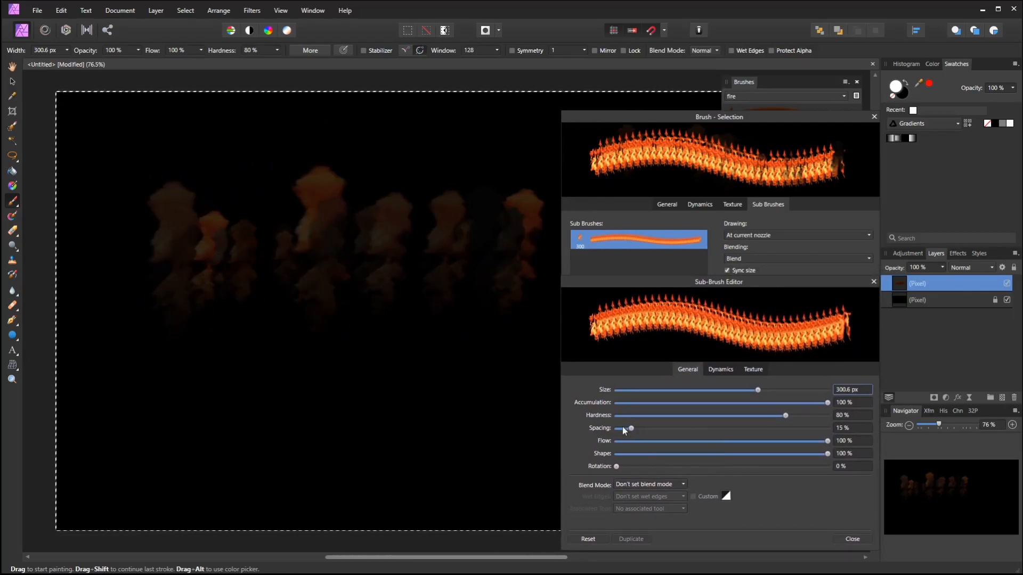
{"action": "left_click_drag", "start_coordinate": [631, 428], "coordinate": [696, 429]}
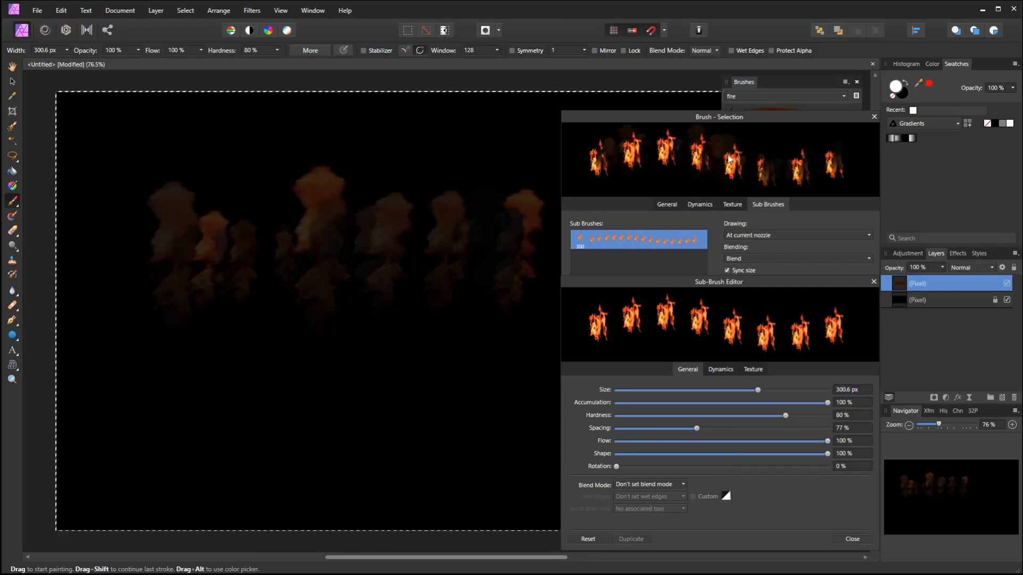
Step: Set the fire sub-brush's size jitter to 100 % Random, clear the layer and paint test strokes
{"action": "left_click", "coordinate": [720, 370]}
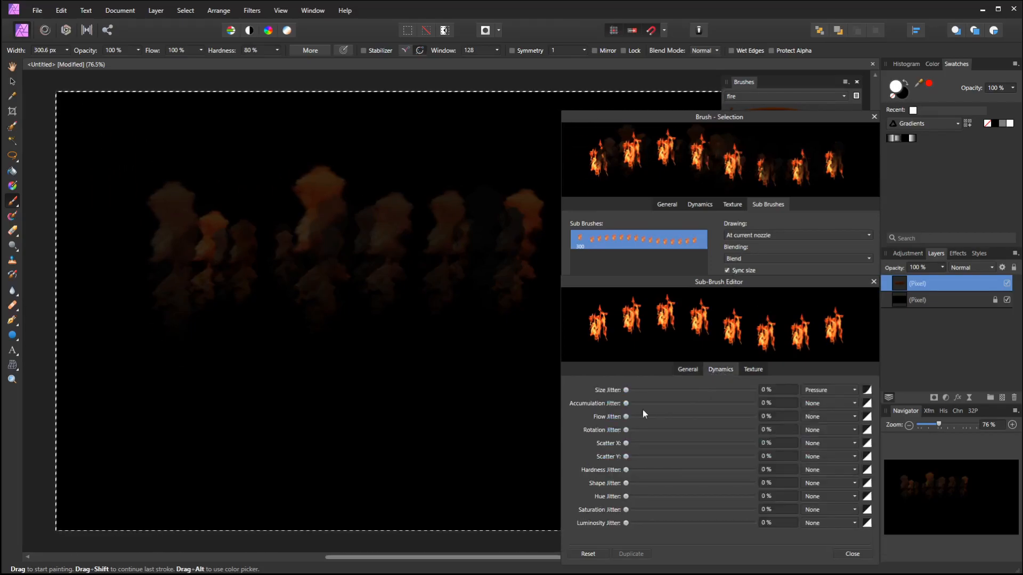
{"action": "left_click_drag", "start_coordinate": [634, 390], "coordinate": [763, 391]}
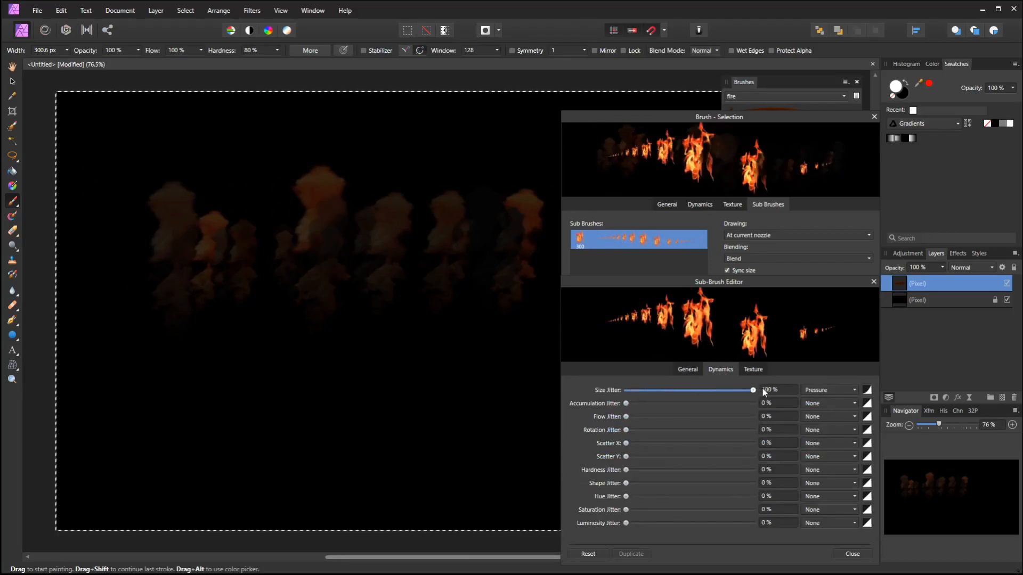
{"action": "left_click", "coordinate": [809, 391]}
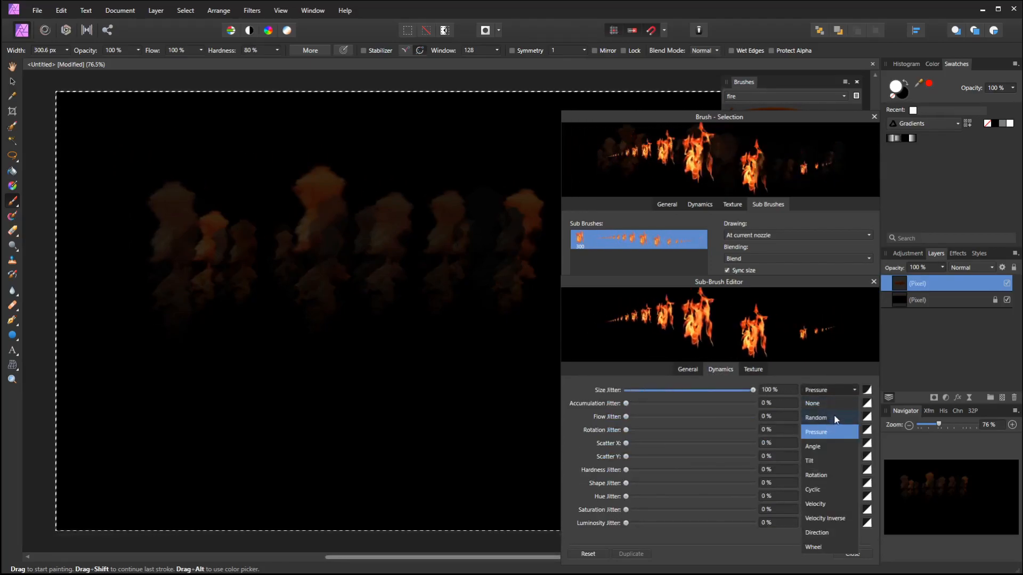
{"action": "left_click", "coordinate": [834, 419]}
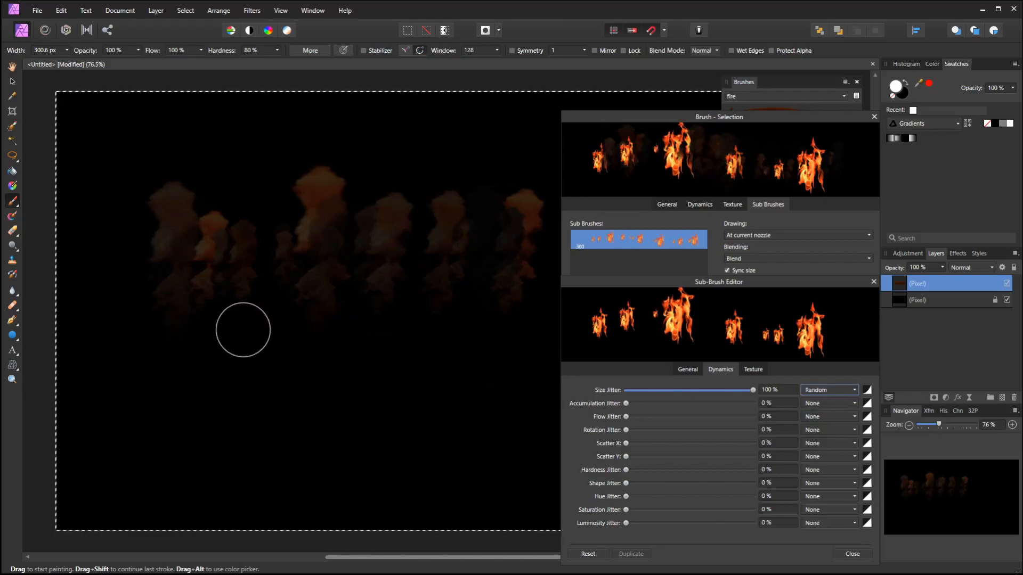
{"action": "key", "text": "Delete"}
{"action": "mouse_move", "coordinate": [231, 327]}
{"action": "left_mouse_down"}
{"action": "mouse_move", "coordinate": [285, 274]}
{"action": "mouse_move", "coordinate": [434, 289]}
{"action": "mouse_move", "coordinate": [438, 302]}
{"action": "mouse_move", "coordinate": [337, 450]}
{"action": "mouse_move", "coordinate": [150, 488]}
{"action": "mouse_move", "coordinate": [255, 325]}
{"action": "mouse_move", "coordinate": [242, 343]}
{"action": "mouse_move", "coordinate": [444, 368]}
{"action": "mouse_move", "coordinate": [438, 337]}
{"action": "mouse_move", "coordinate": [315, 408]}
{"action": "mouse_move", "coordinate": [227, 416]}
{"action": "mouse_move", "coordinate": [266, 398]}
{"action": "mouse_move", "coordinate": [236, 422]}
{"action": "mouse_move", "coordinate": [208, 420]}
{"action": "mouse_move", "coordinate": [218, 415]}
{"action": "mouse_move", "coordinate": [213, 387]}
{"action": "mouse_move", "coordinate": [199, 407]}
{"action": "mouse_move", "coordinate": [272, 410]}
{"action": "mouse_move", "coordinate": [318, 490]}
{"action": "mouse_move", "coordinate": [446, 370]}
{"action": "mouse_move", "coordinate": [477, 368]}
{"action": "mouse_move", "coordinate": [430, 404]}
{"action": "mouse_move", "coordinate": [316, 450]}
{"action": "mouse_move", "coordinate": [323, 418]}
{"action": "mouse_move", "coordinate": [372, 382]}
{"action": "left_mouse_up"}
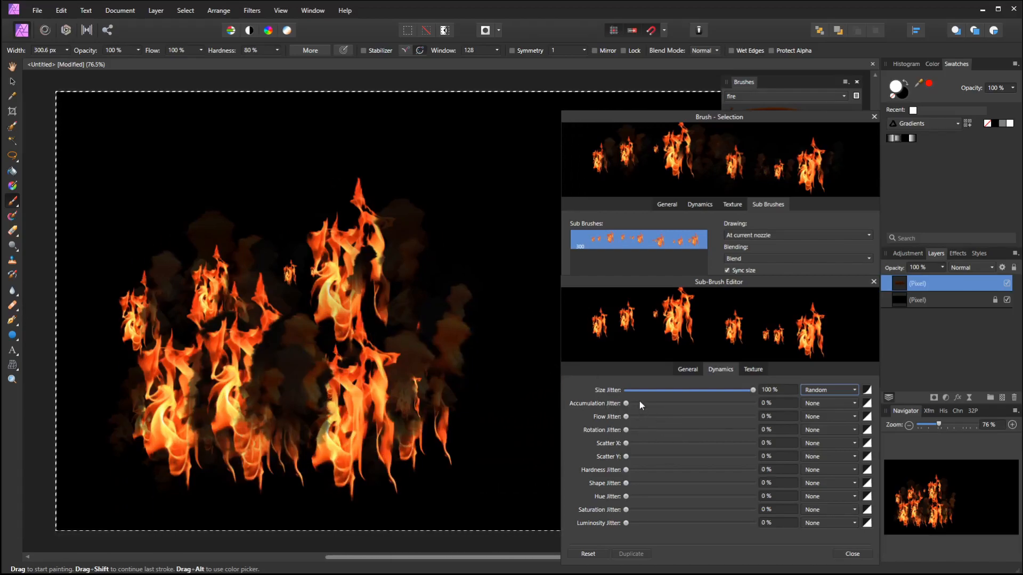
Step: Add fire02.png as a second nozzle of the fire sub-brush and test the brush on the cleared layer
{"action": "mouse_move", "coordinate": [766, 279]}
{"action": "left_mouse_down"}
{"action": "mouse_move", "coordinate": [666, 260]}
{"action": "mouse_move", "coordinate": [708, 251]}
{"action": "left_mouse_up"}
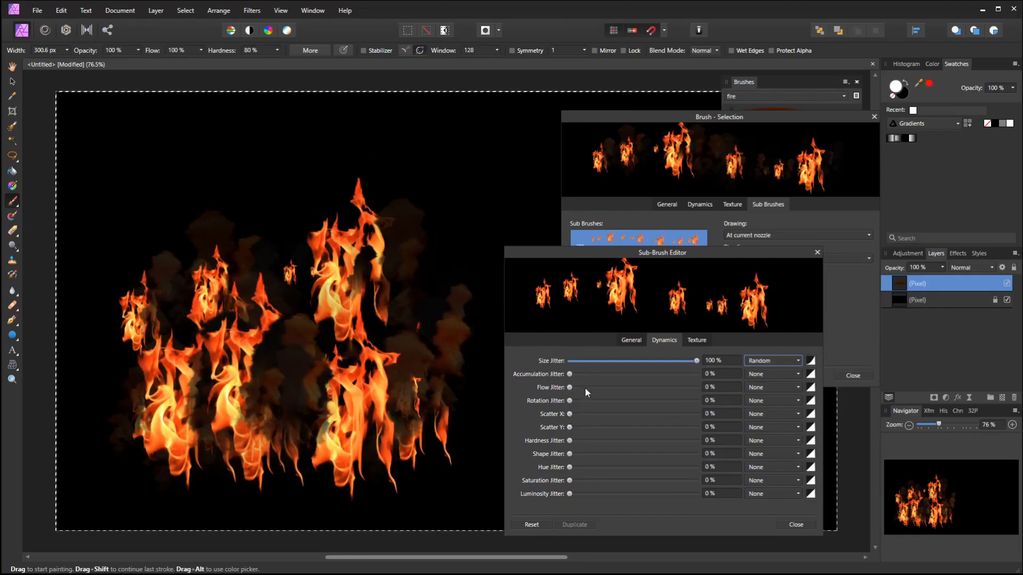
{"action": "left_click", "coordinate": [629, 341]}
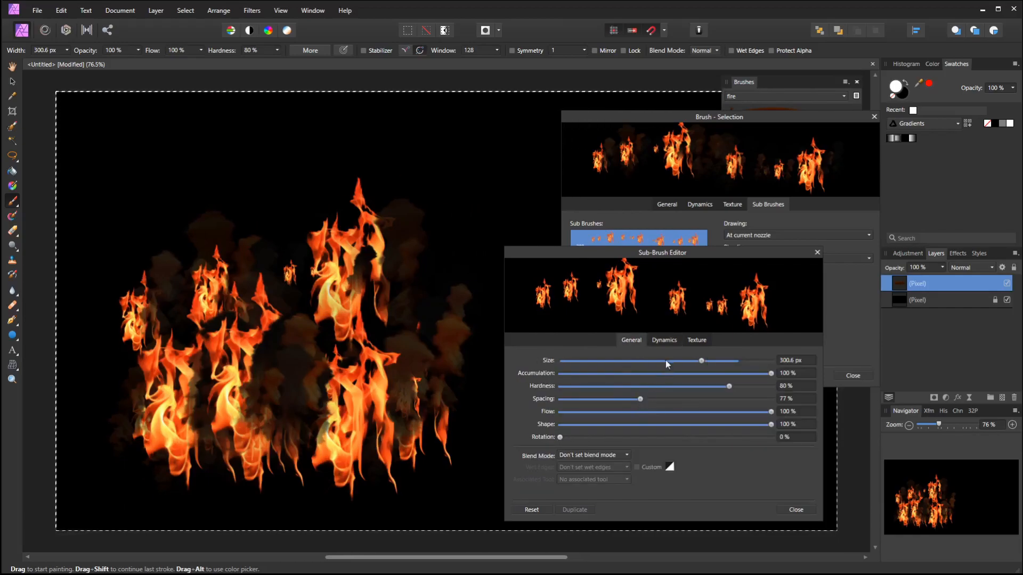
{"action": "left_click", "coordinate": [692, 341]}
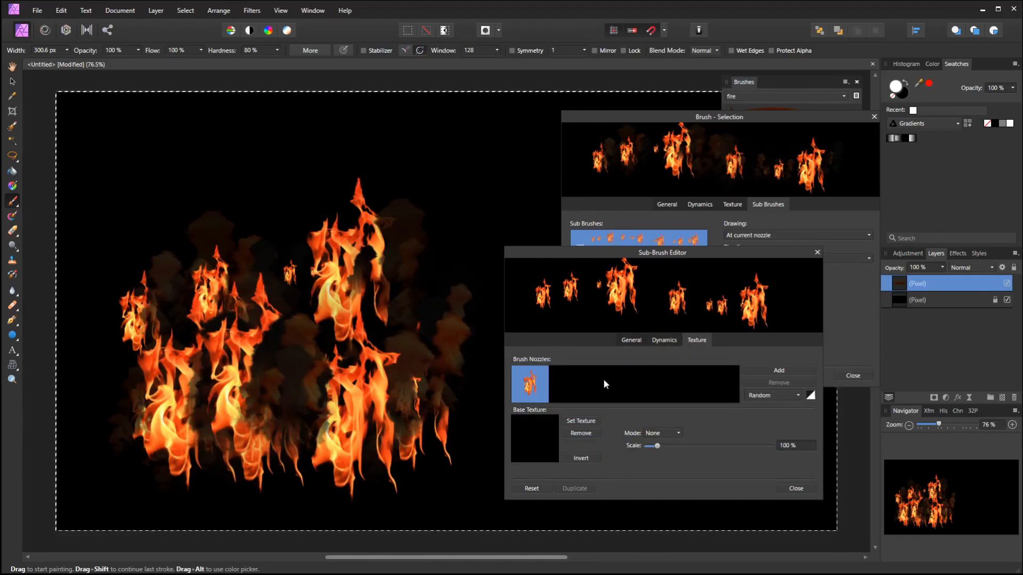
{"action": "left_click", "coordinate": [781, 371]}
{"action": "left_click", "coordinate": [630, 338]}
{"action": "double_click", "coordinate": [629, 330]}
{"action": "mouse_move", "coordinate": [357, 339]}
{"action": "left_mouse_down"}
{"action": "mouse_move", "coordinate": [271, 279]}
{"action": "mouse_move", "coordinate": [138, 299]}
{"action": "mouse_move", "coordinate": [338, 394]}
{"action": "mouse_move", "coordinate": [375, 381]}
{"action": "mouse_move", "coordinate": [388, 445]}
{"action": "mouse_move", "coordinate": [414, 440]}
{"action": "mouse_move", "coordinate": [279, 415]}
{"action": "mouse_move", "coordinate": [369, 285]}
{"action": "mouse_move", "coordinate": [346, 347]}
{"action": "mouse_move", "coordinate": [371, 388]}
{"action": "mouse_move", "coordinate": [401, 397]}
{"action": "mouse_move", "coordinate": [463, 462]}
{"action": "mouse_move", "coordinate": [482, 512]}
{"action": "left_mouse_up"}
{"action": "key", "text": "Delete"}
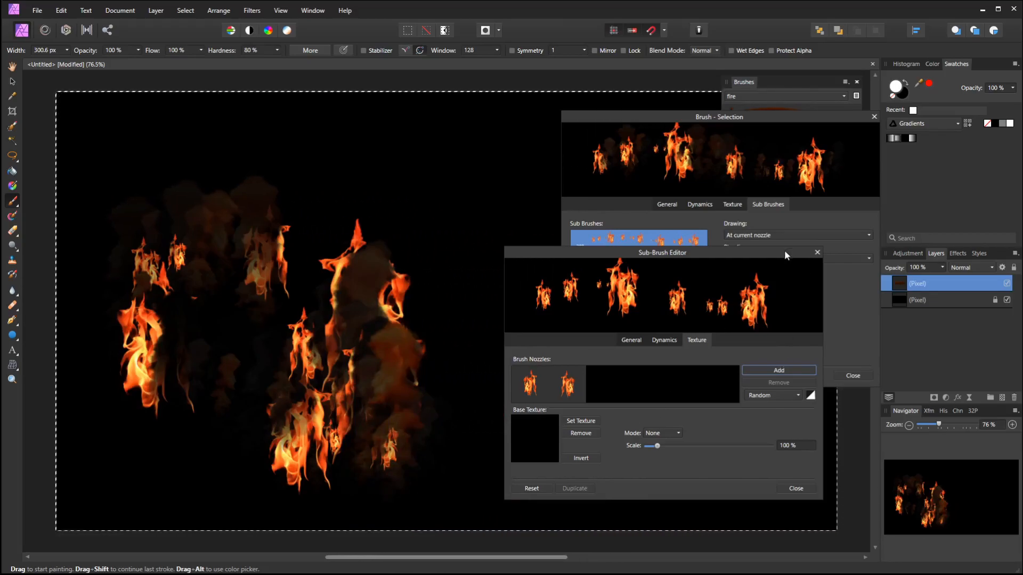
Step: Set the fire sub-brush's blend mode to Add, clear the layer and paint a test stroke
{"action": "left_click_drag", "start_coordinate": [784, 250], "coordinate": [765, 253]}
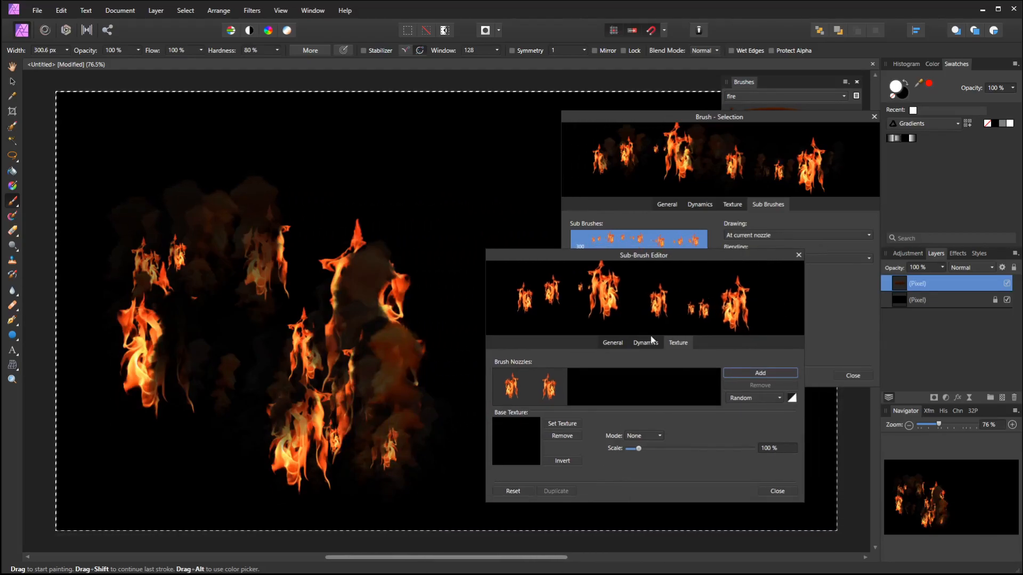
{"action": "left_click", "coordinate": [611, 343]}
{"action": "left_click", "coordinate": [596, 460]}
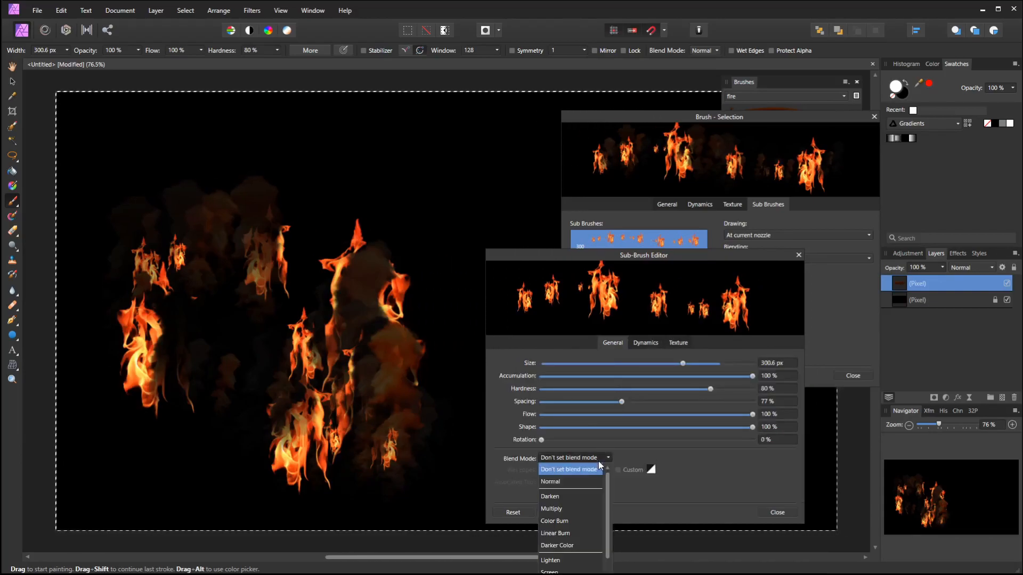
{"action": "left_click_drag", "start_coordinate": [607, 518], "coordinate": [603, 553]}
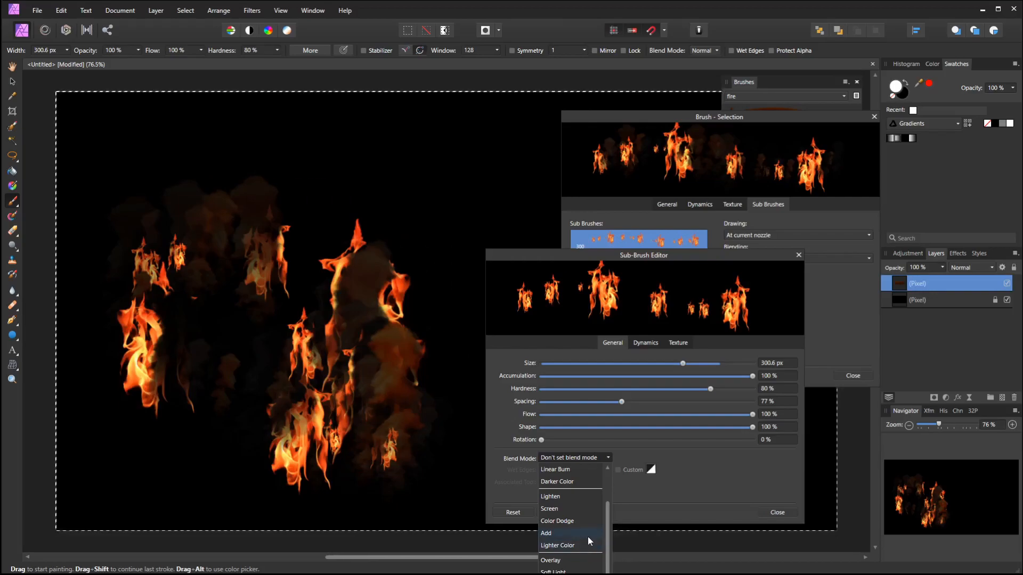
{"action": "left_click", "coordinate": [586, 532]}
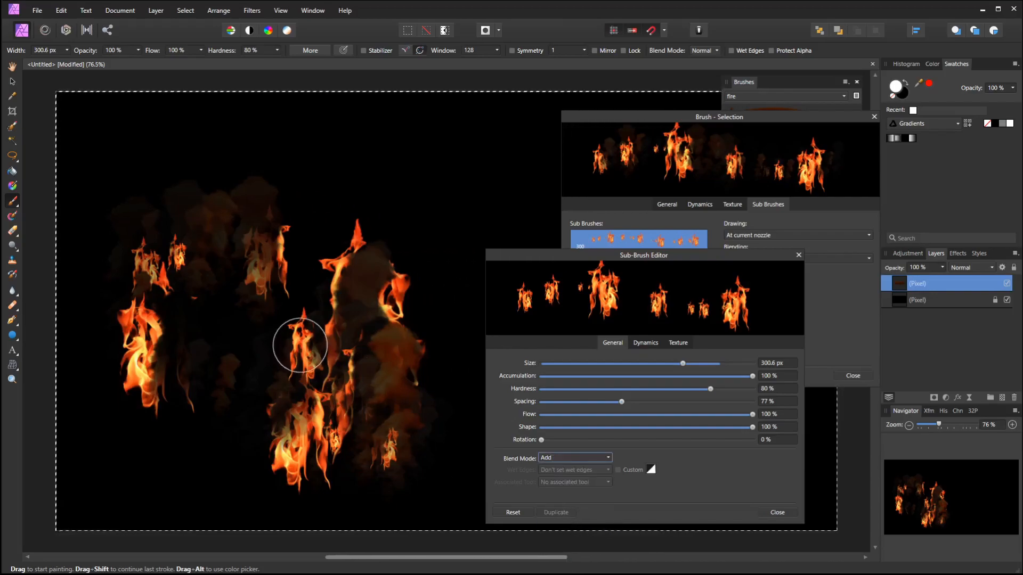
{"action": "key", "text": "Delete"}
{"action": "mouse_move", "coordinate": [211, 315]}
{"action": "left_mouse_down"}
{"action": "mouse_move", "coordinate": [347, 379]}
{"action": "mouse_move", "coordinate": [393, 267]}
{"action": "mouse_move", "coordinate": [354, 399]}
{"action": "mouse_move", "coordinate": [183, 299]}
{"action": "mouse_move", "coordinate": [338, 393]}
{"action": "mouse_move", "coordinate": [398, 334]}
{"action": "mouse_move", "coordinate": [457, 393]}
{"action": "left_mouse_up"}
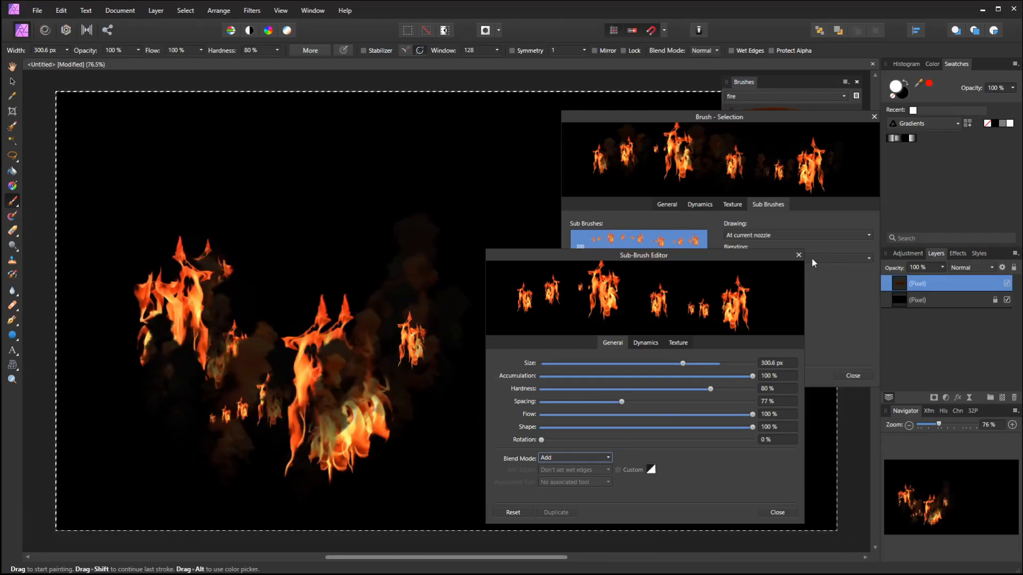
Step: Reduce the fire sub-brush's spacing to 43 %, clear the layer and paint a new test stroke
{"action": "left_click_drag", "start_coordinate": [773, 256], "coordinate": [821, 213]}
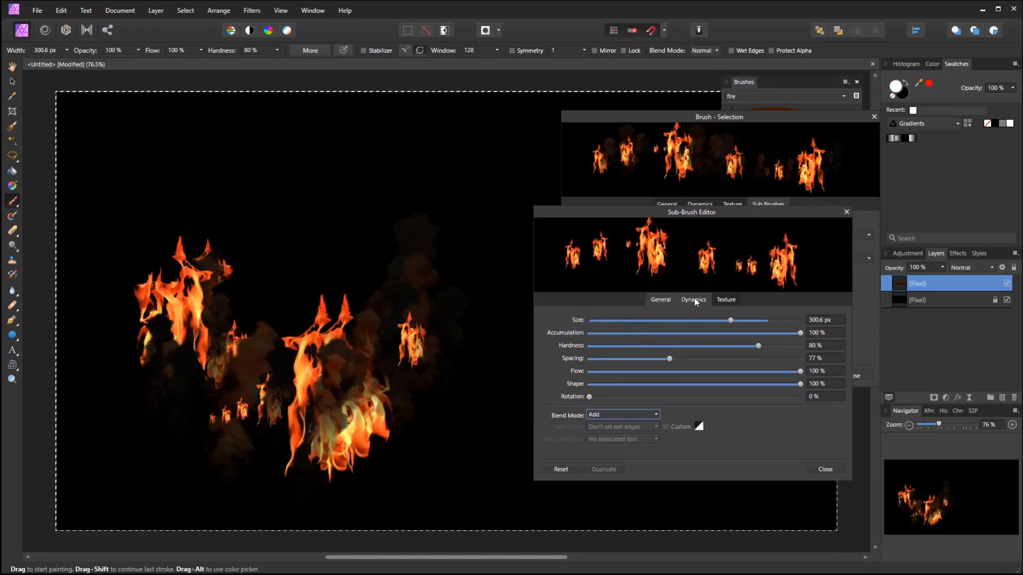
{"action": "left_click_drag", "start_coordinate": [665, 359], "coordinate": [633, 363]}
{"action": "key", "text": "Delete"}
{"action": "mouse_move", "coordinate": [284, 289]}
{"action": "left_mouse_down"}
{"action": "mouse_move", "coordinate": [292, 347]}
{"action": "mouse_move", "coordinate": [363, 308]}
{"action": "mouse_move", "coordinate": [312, 372]}
{"action": "mouse_move", "coordinate": [320, 396]}
{"action": "mouse_move", "coordinate": [385, 423]}
{"action": "mouse_move", "coordinate": [471, 330]}
{"action": "mouse_move", "coordinate": [458, 417]}
{"action": "mouse_move", "coordinate": [409, 420]}
{"action": "mouse_move", "coordinate": [401, 435]}
{"action": "mouse_move", "coordinate": [147, 524]}
{"action": "mouse_move", "coordinate": [349, 490]}
{"action": "left_mouse_up"}
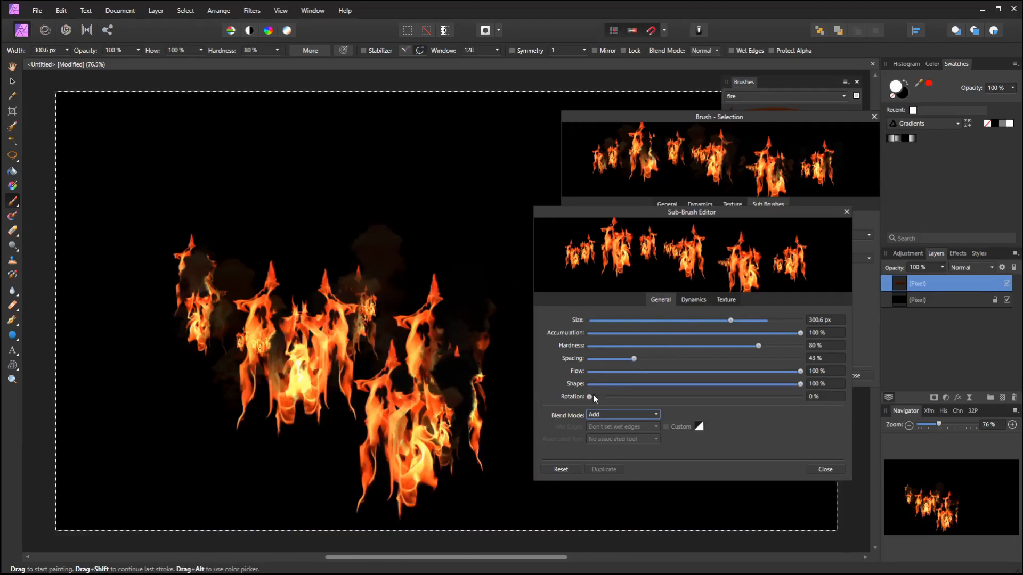
Step: Set the fire sub-brush's rotation jitter to 5 % and paint a test stroke over the existing flames
{"action": "left_click", "coordinate": [694, 300]}
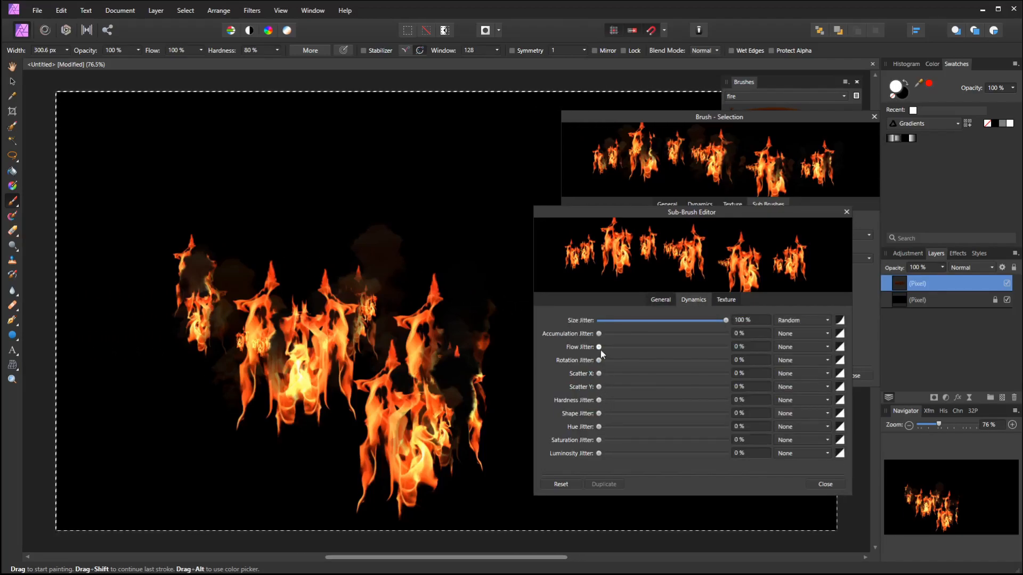
{"action": "left_click_drag", "start_coordinate": [599, 360], "coordinate": [605, 360]}
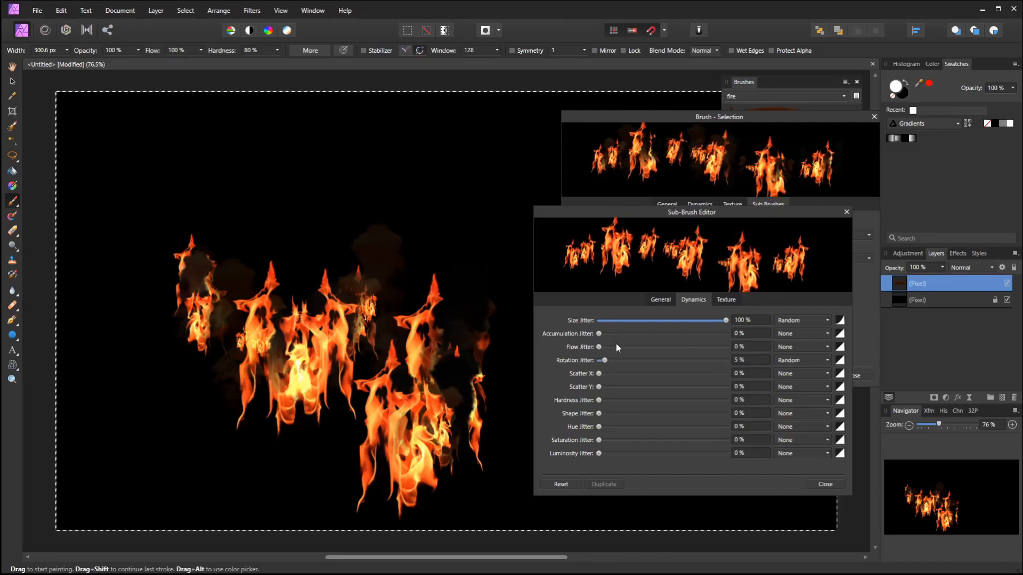
{"action": "left_click_drag", "start_coordinate": [298, 320], "coordinate": [397, 349]}
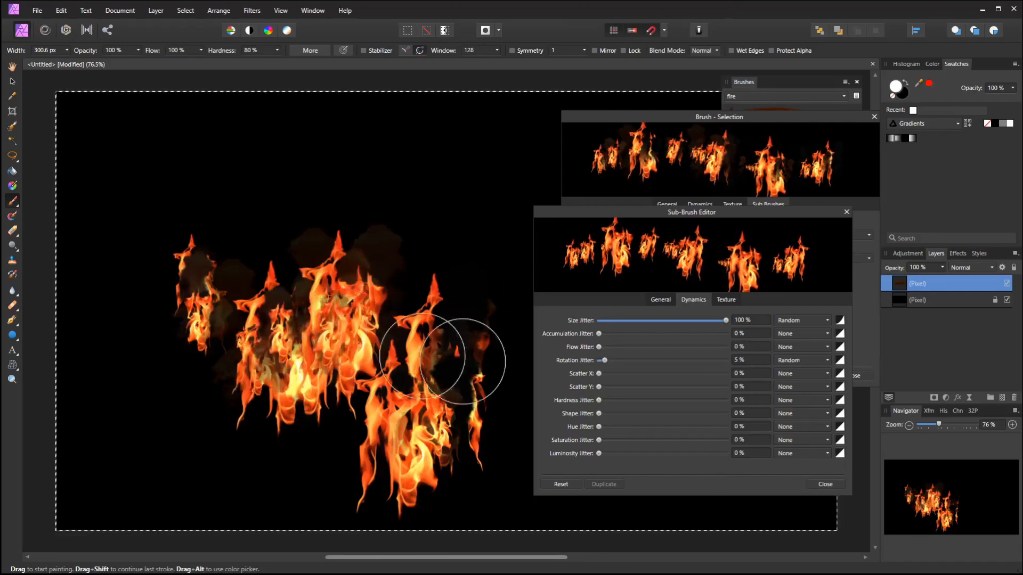
Step: Try a rotation jitter of 46 % on the fire sub-brush with a test stroke and return it to 5 %
{"action": "left_click_drag", "start_coordinate": [606, 360], "coordinate": [658, 366]}
{"action": "mouse_move", "coordinate": [258, 167]}
{"action": "left_mouse_down"}
{"action": "mouse_move", "coordinate": [388, 189]}
{"action": "mouse_move", "coordinate": [420, 303]}
{"action": "left_mouse_up"}
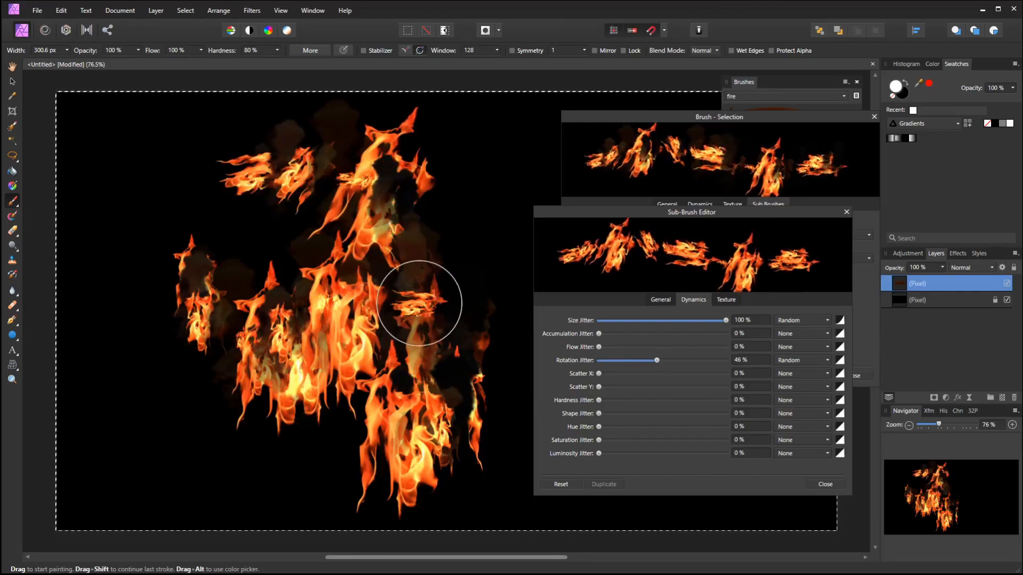
{"action": "left_click_drag", "start_coordinate": [658, 363], "coordinate": [605, 362]}
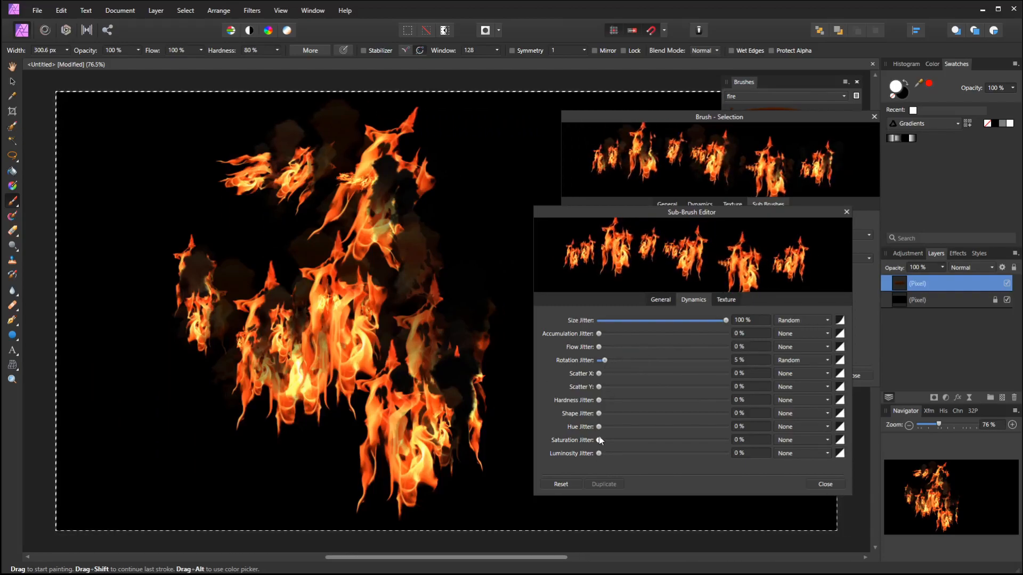
Step: Set the fire sub-brush's hue jitter to 2 %, saturation jitter to 1 % and luminosity jitter to 1 %
{"action": "left_click", "coordinate": [599, 427]}
{"action": "left_click_drag", "start_coordinate": [600, 429], "coordinate": [601, 427]}
{"action": "left_click", "coordinate": [599, 440]}
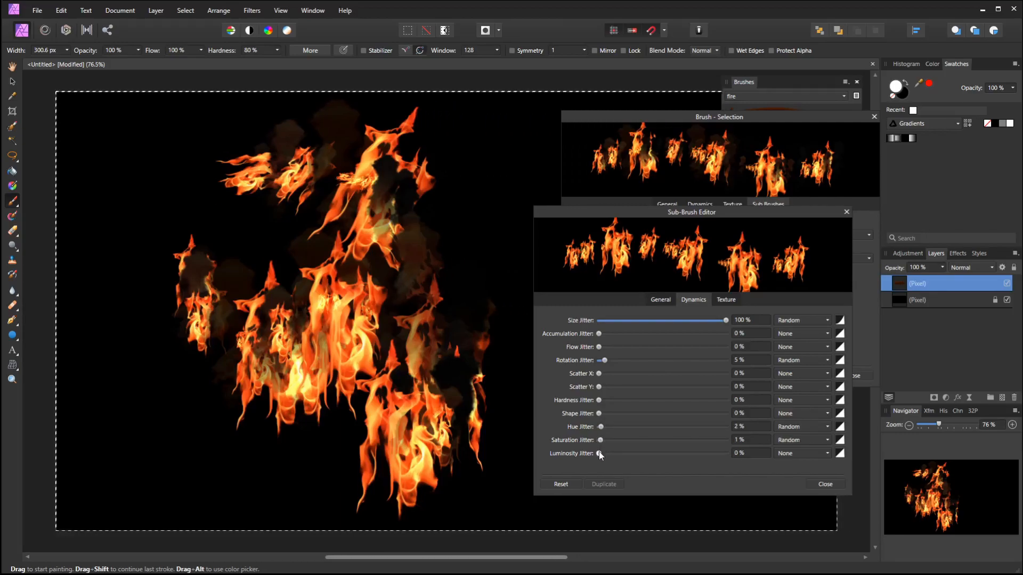
{"action": "left_click_drag", "start_coordinate": [598, 455], "coordinate": [600, 455]}
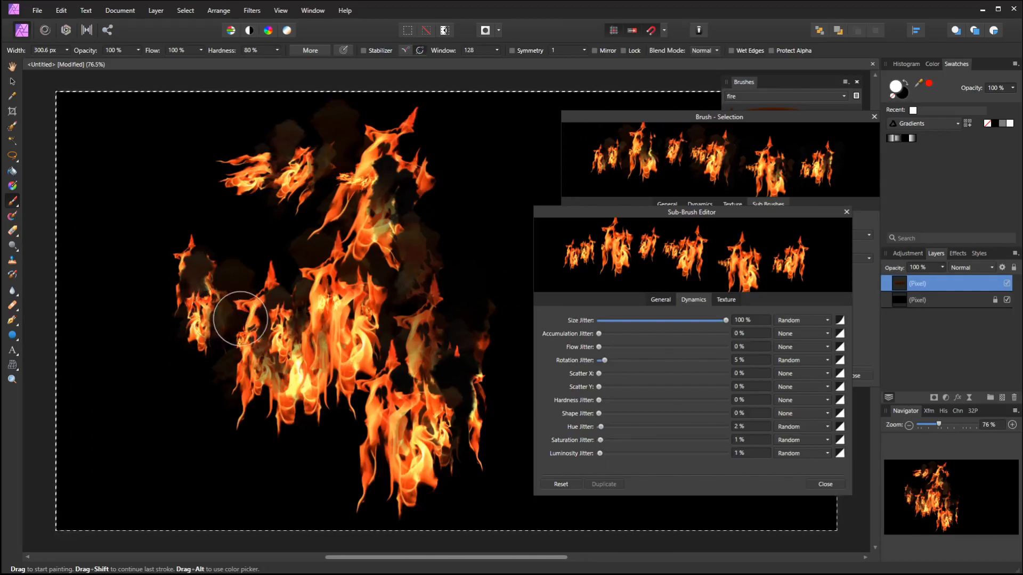
Step: Clear the layer, paint a new test stroke and close the fire sub-brush's editor
{"action": "key", "text": "Delete"}
{"action": "mouse_move", "coordinate": [228, 280]}
{"action": "left_mouse_down"}
{"action": "mouse_move", "coordinate": [384, 265]}
{"action": "mouse_move", "coordinate": [405, 331]}
{"action": "mouse_move", "coordinate": [301, 443]}
{"action": "mouse_move", "coordinate": [231, 430]}
{"action": "mouse_move", "coordinate": [263, 427]}
{"action": "left_mouse_up"}
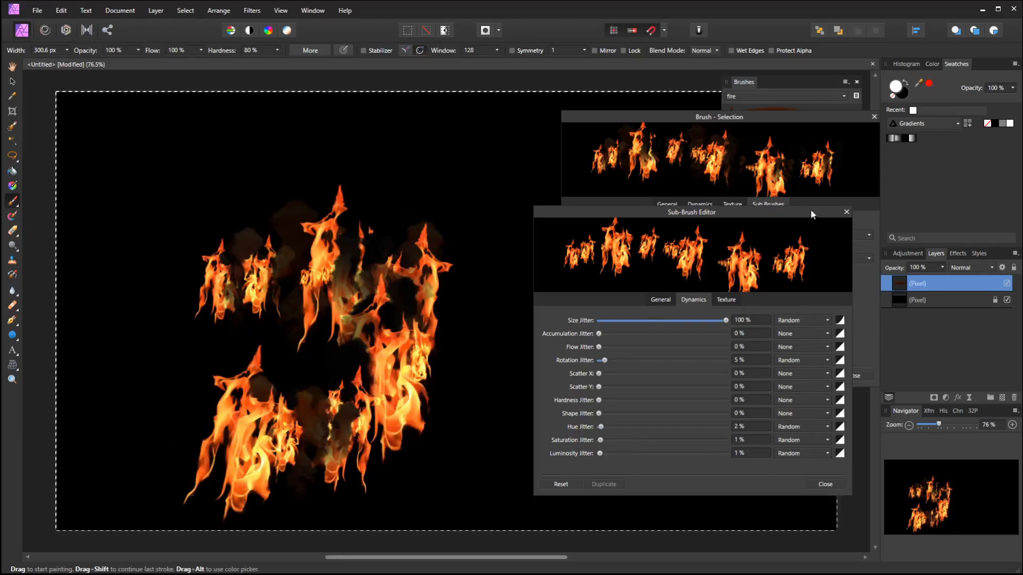
{"action": "left_click", "coordinate": [846, 212]}
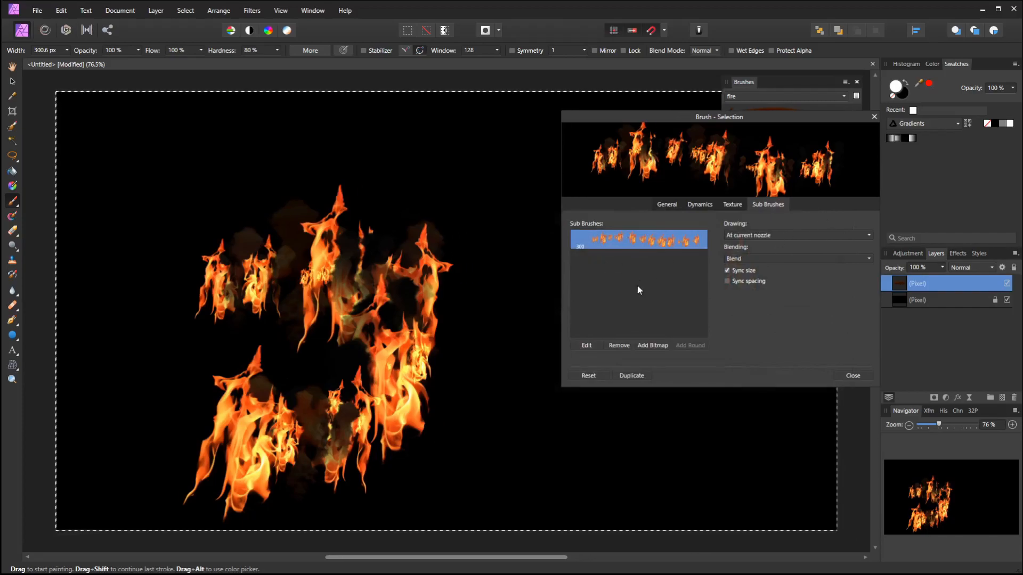
Step: Add fire03.png as a second bitmap sub-brush and turn off its spacing sync
{"action": "left_click", "coordinate": [654, 347]}
{"action": "left_click", "coordinate": [686, 203]}
{"action": "left_click", "coordinate": [918, 569]}
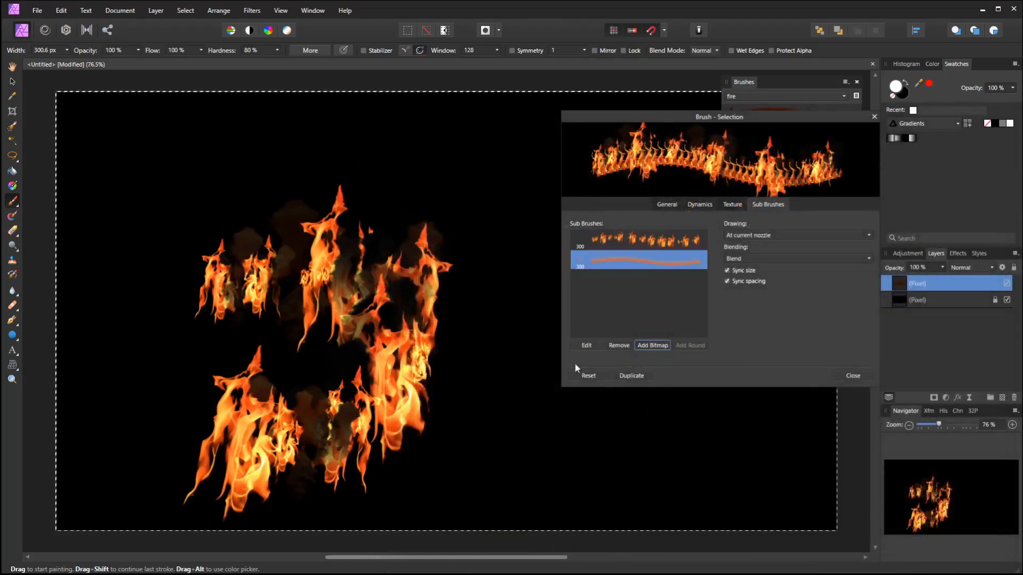
{"action": "left_click", "coordinate": [727, 282]}
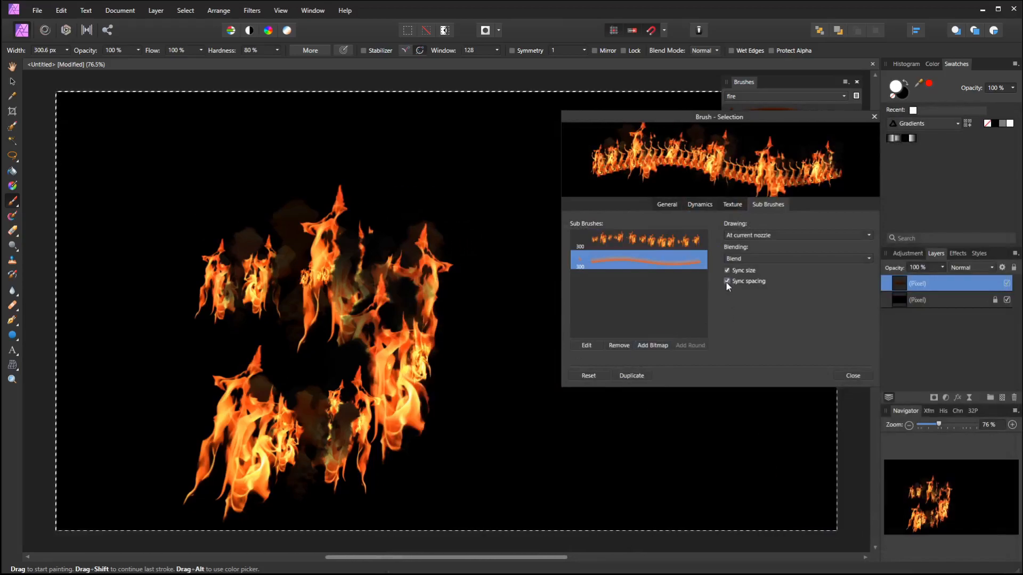
Step: Set the second sub-brush's spacing to 60 % and add fire04.png to its brush nozzles
{"action": "double_click", "coordinate": [686, 266]}
{"action": "mouse_move", "coordinate": [633, 254]}
{"action": "left_mouse_down"}
{"action": "mouse_move", "coordinate": [699, 254]}
{"action": "mouse_move", "coordinate": [678, 256]}
{"action": "left_mouse_up"}
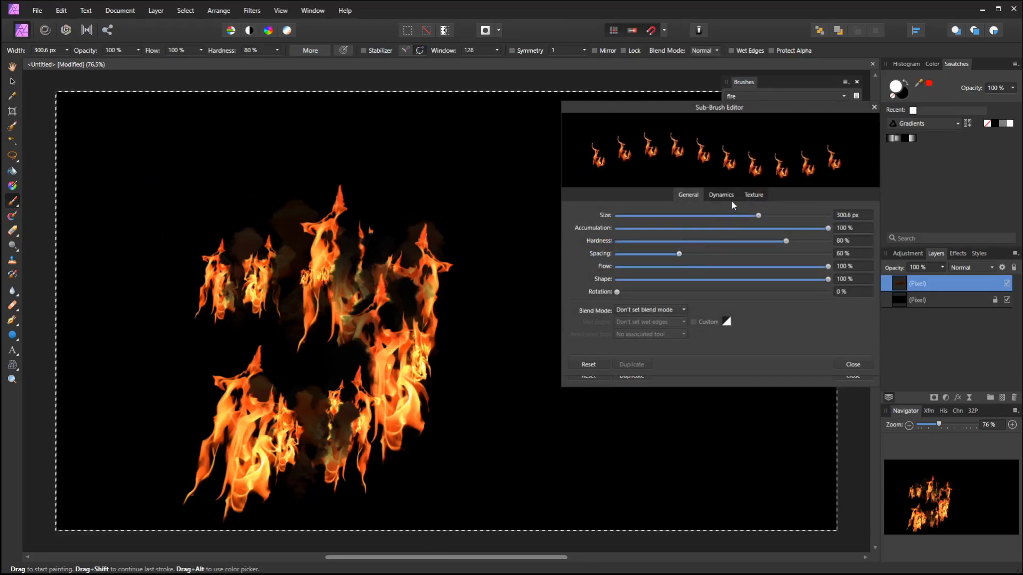
{"action": "left_click", "coordinate": [753, 195]}
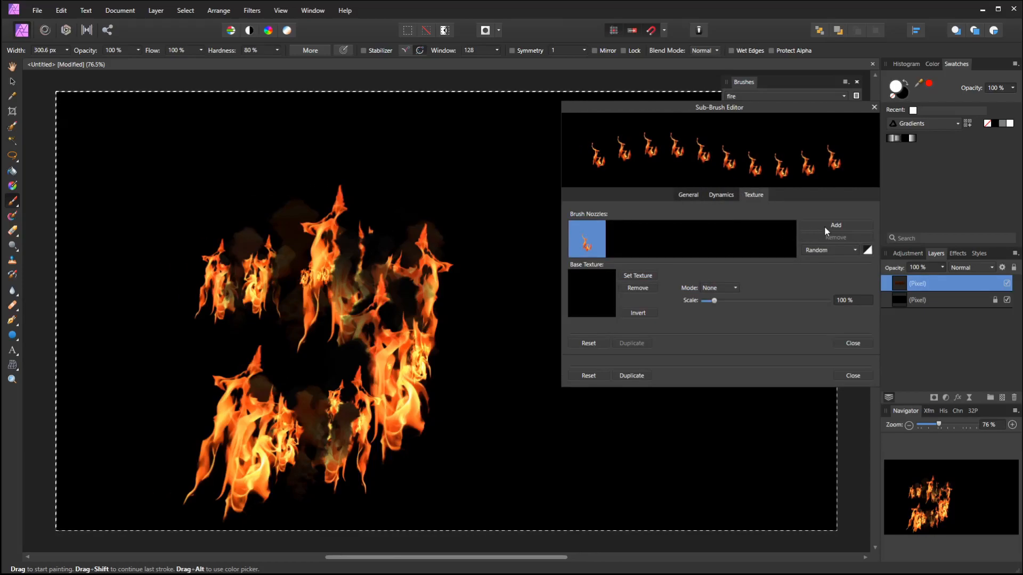
{"action": "left_click", "coordinate": [824, 226]}
{"action": "left_click", "coordinate": [743, 197]}
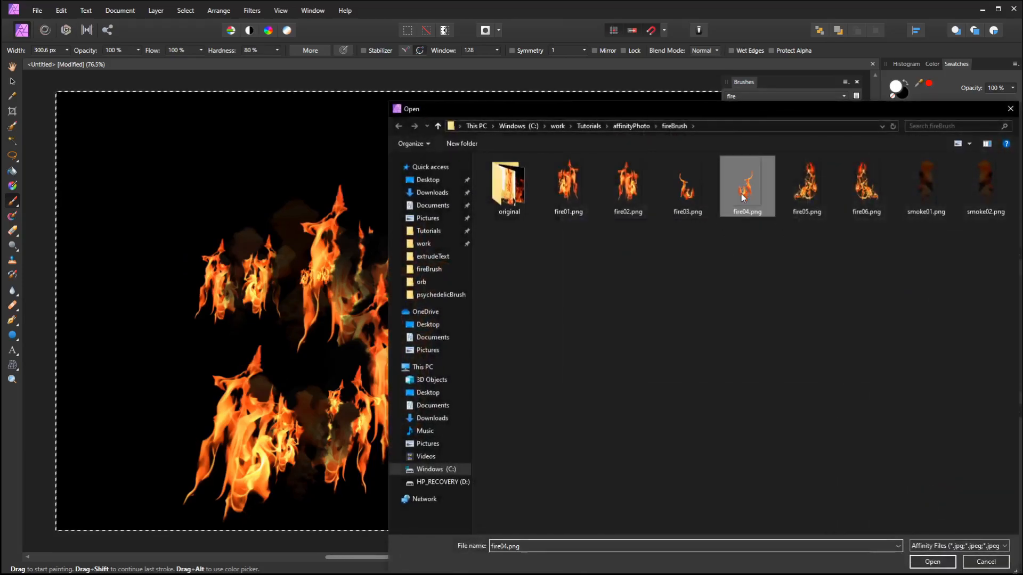
{"action": "left_click", "coordinate": [931, 563]}
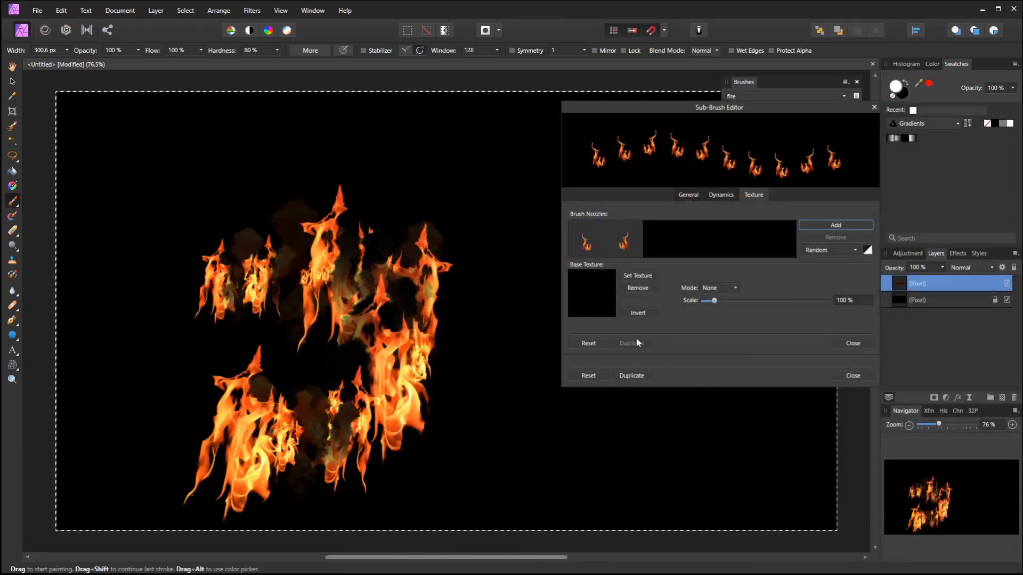
Step: Set the second sub-brush's size jitter to 100 % Random, clear the layer and paint a test stroke
{"action": "left_click", "coordinate": [720, 195]}
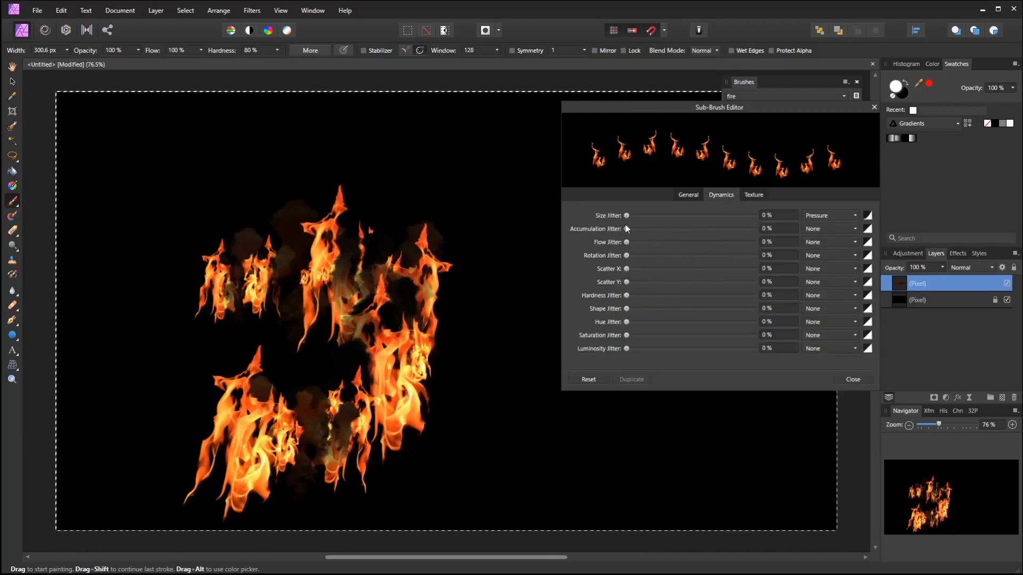
{"action": "left_click_drag", "start_coordinate": [627, 216], "coordinate": [754, 216]}
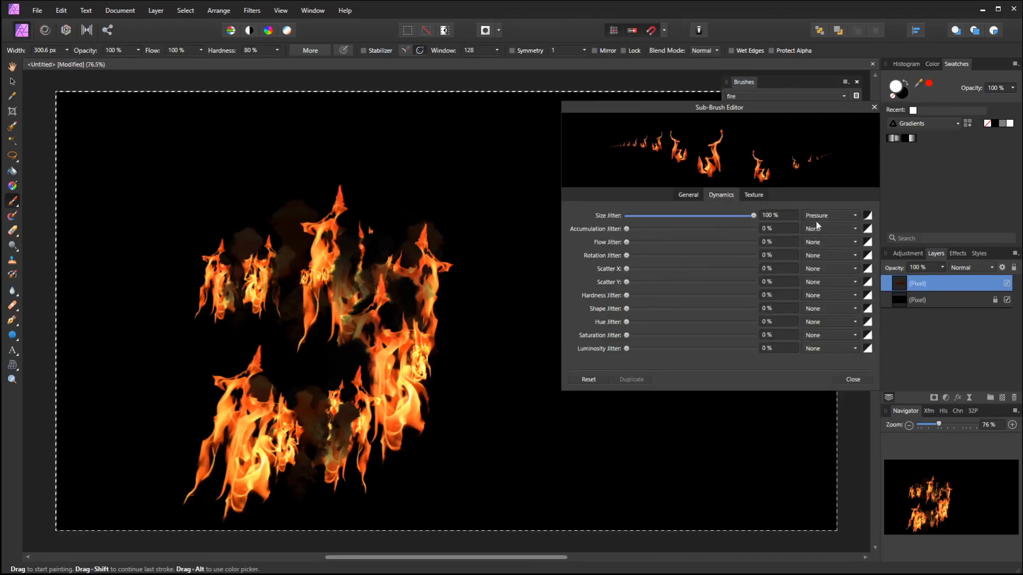
{"action": "left_click", "coordinate": [830, 214]}
{"action": "left_click", "coordinate": [831, 244]}
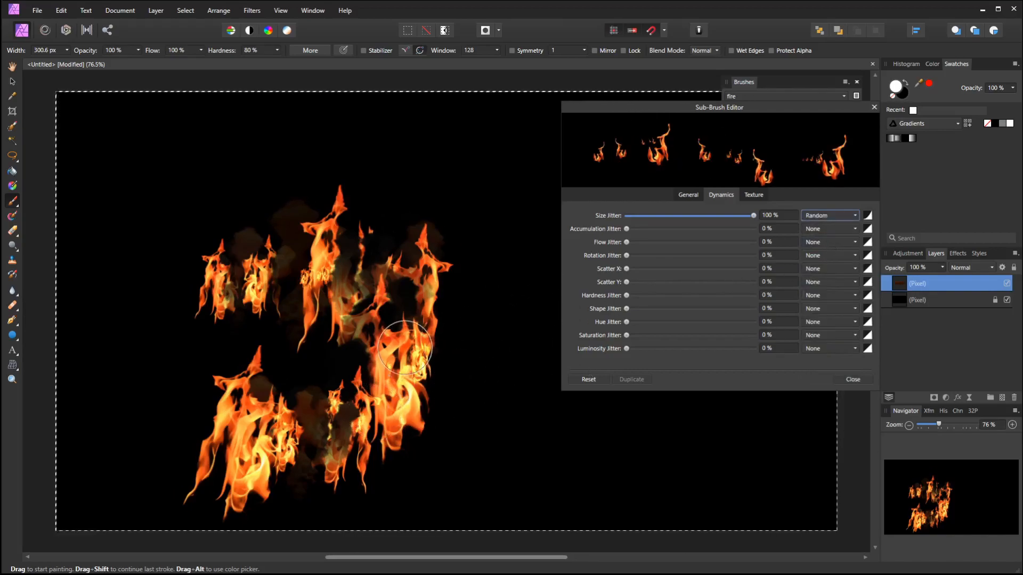
{"action": "key", "text": "Delete"}
{"action": "mouse_move", "coordinate": [249, 226]}
{"action": "left_mouse_down"}
{"action": "mouse_move", "coordinate": [397, 313]}
{"action": "mouse_move", "coordinate": [264, 386]}
{"action": "mouse_move", "coordinate": [301, 456]}
{"action": "mouse_move", "coordinate": [373, 503]}
{"action": "left_mouse_up"}
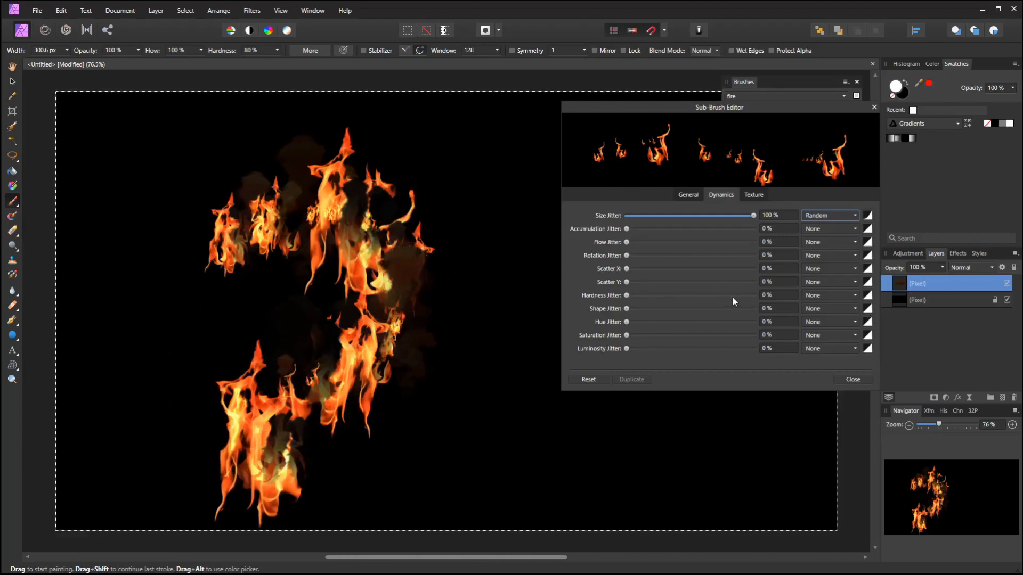
Step: Close the second sub-brush's editor, set its drawing to At end of stroke and replace the test stroke with a new one
{"action": "left_click", "coordinate": [691, 193]}
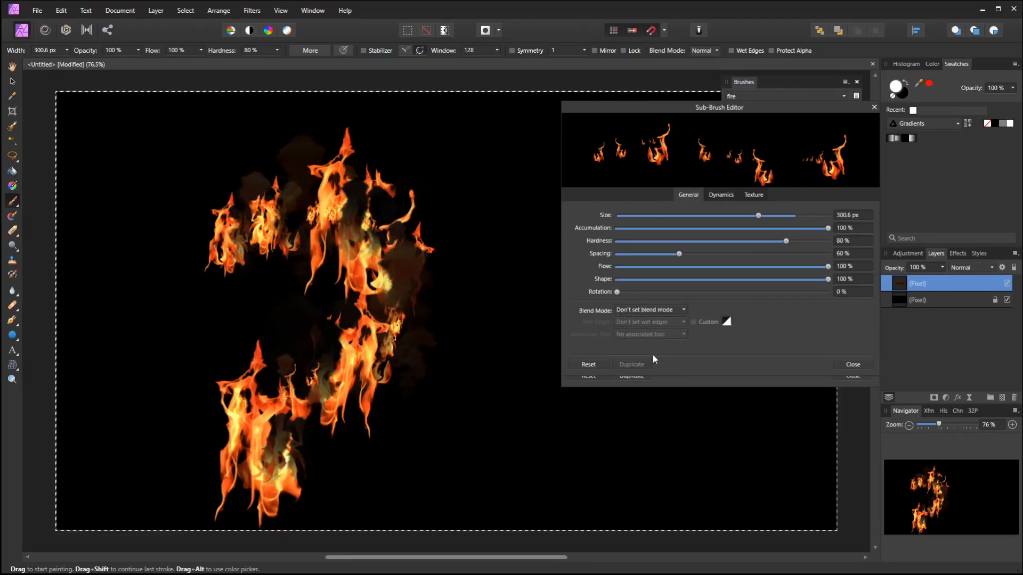
{"action": "mouse_move", "coordinate": [699, 108]}
{"action": "left_mouse_down"}
{"action": "mouse_move", "coordinate": [602, 166]}
{"action": "mouse_move", "coordinate": [369, 232]}
{"action": "left_mouse_up"}
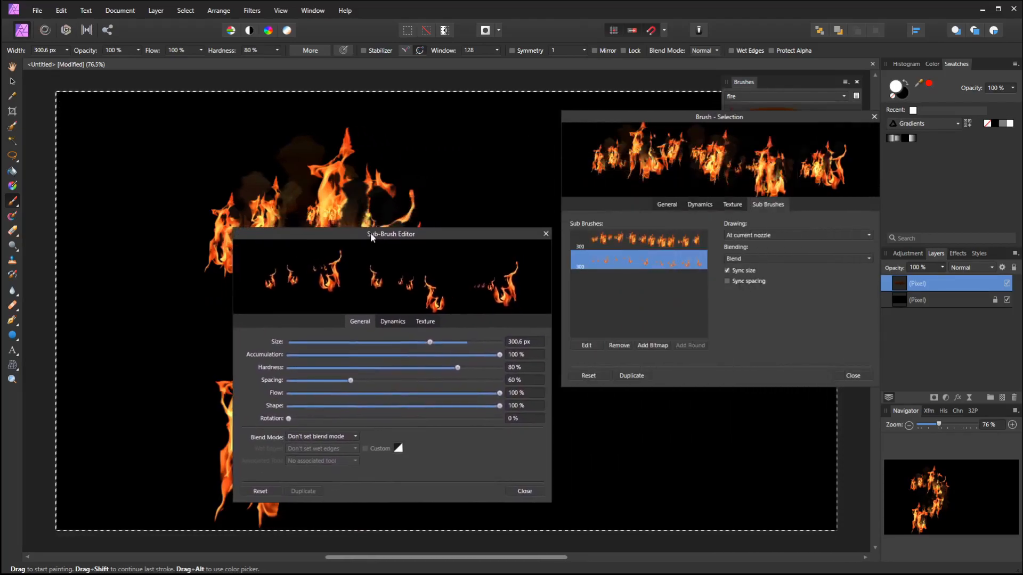
{"action": "left_click", "coordinate": [546, 234]}
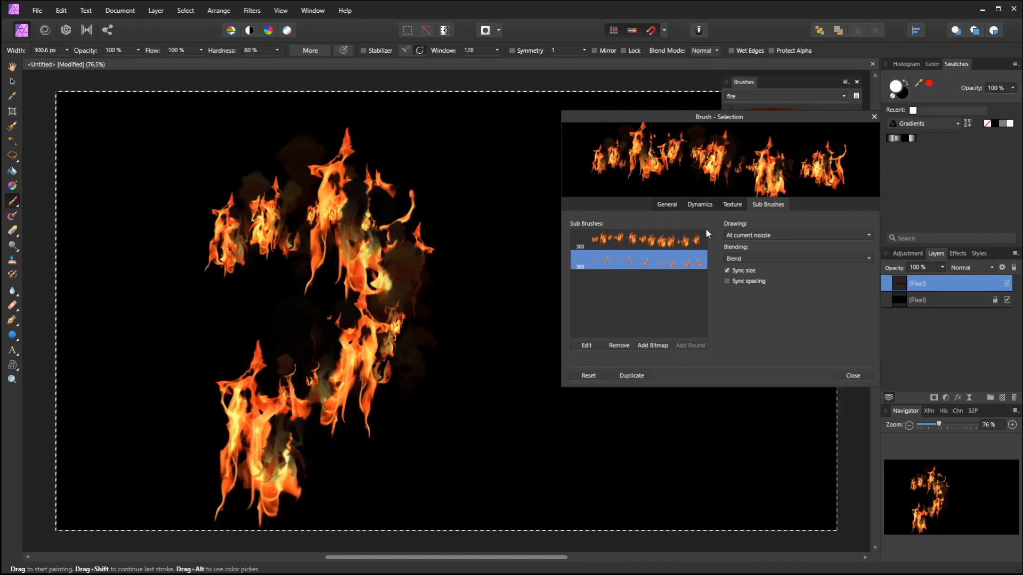
{"action": "left_click", "coordinate": [746, 237]}
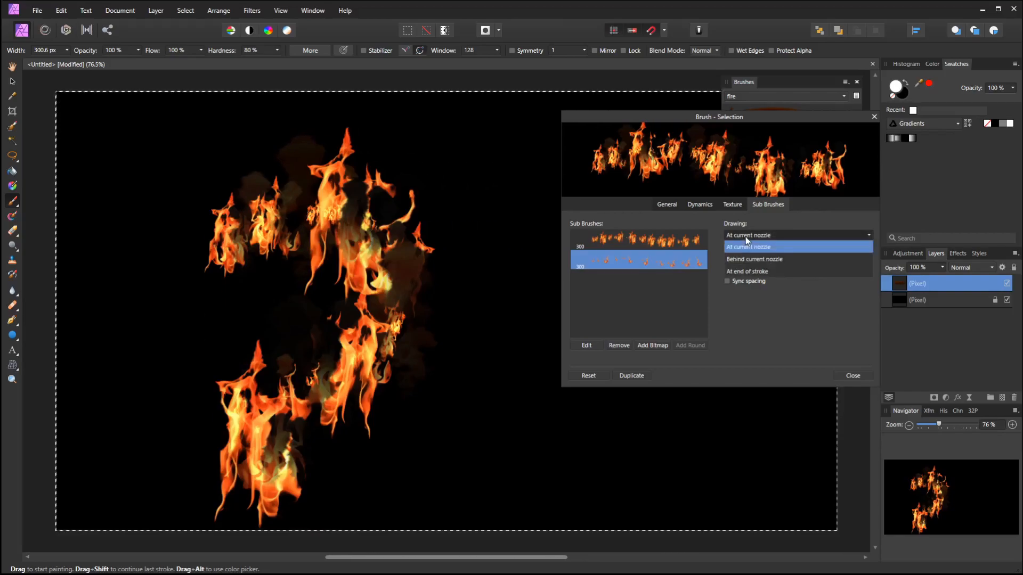
{"action": "left_click", "coordinate": [759, 273]}
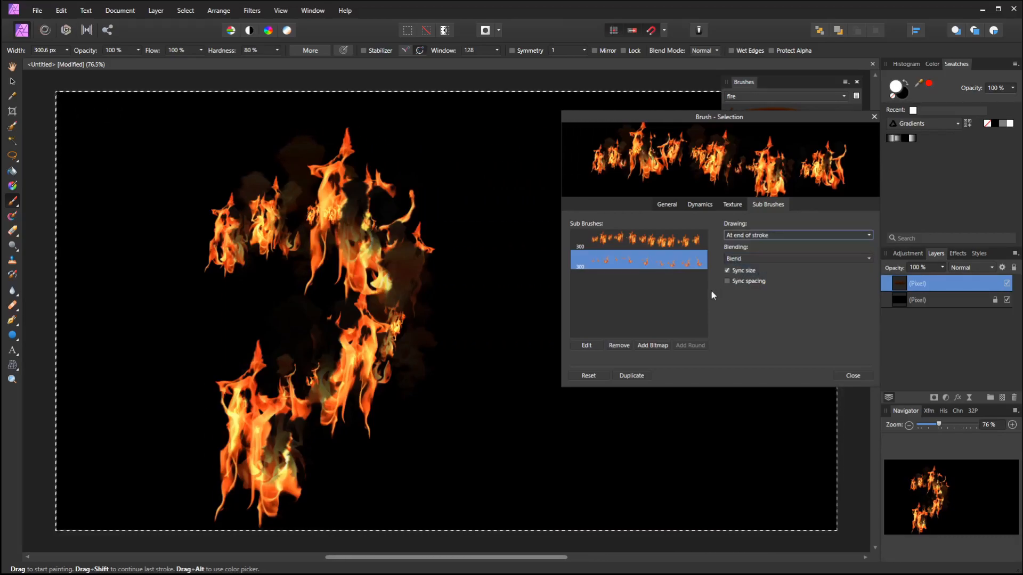
{"action": "key", "text": "ctrl+z"}
{"action": "mouse_move", "coordinate": [179, 225]}
{"action": "left_mouse_down"}
{"action": "mouse_move", "coordinate": [216, 183]}
{"action": "mouse_move", "coordinate": [317, 190]}
{"action": "mouse_move", "coordinate": [415, 255]}
{"action": "mouse_move", "coordinate": [438, 376]}
{"action": "mouse_move", "coordinate": [466, 436]}
{"action": "mouse_move", "coordinate": [507, 451]}
{"action": "left_mouse_up"}
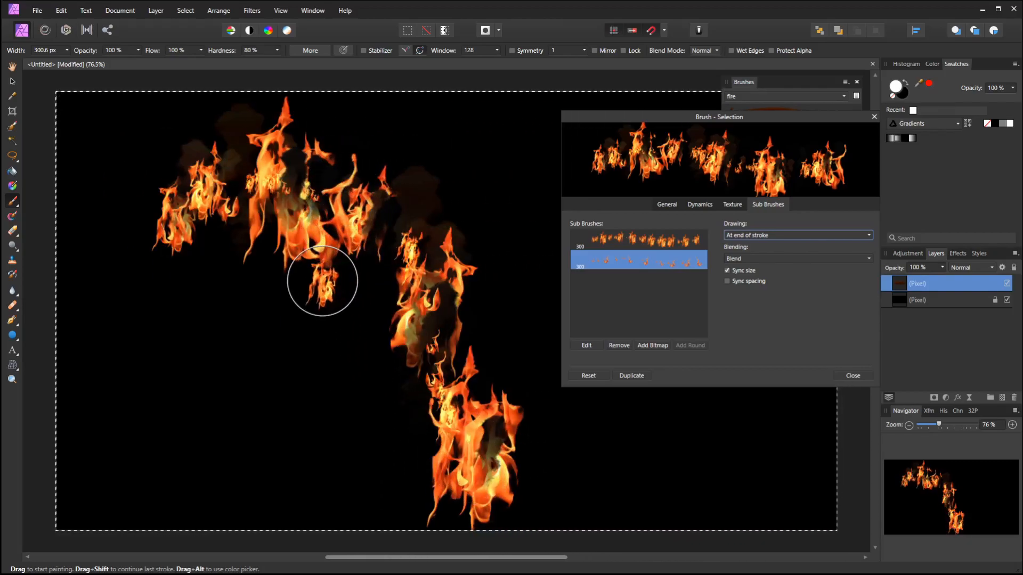
Step: Compare the drawing settings of both sub-brushes, clear the painted flames and paint another diagonal test stroke
{"action": "left_click", "coordinate": [658, 241]}
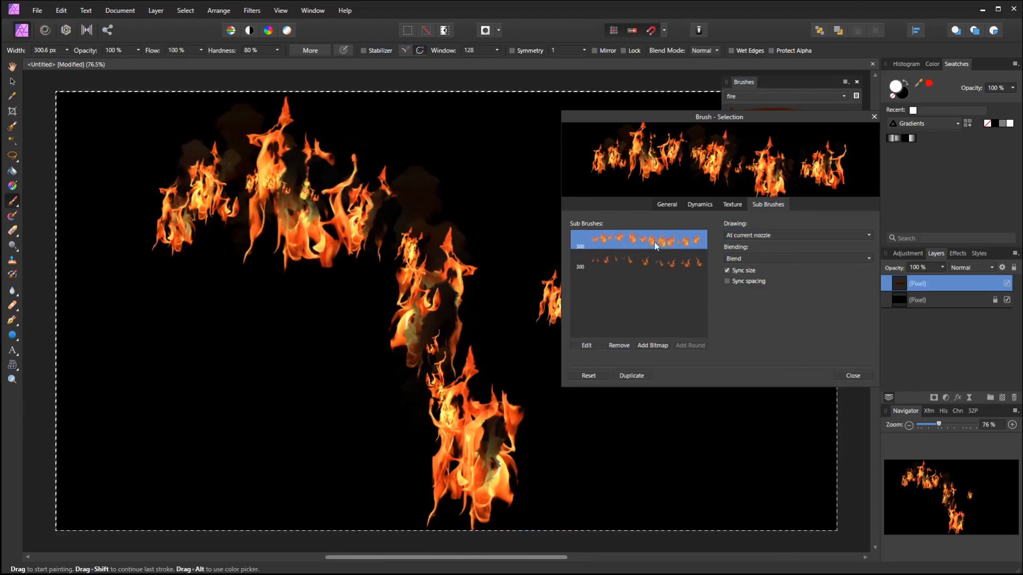
{"action": "left_click", "coordinate": [676, 264]}
{"action": "left_click", "coordinate": [672, 238]}
{"action": "left_click", "coordinate": [678, 265]}
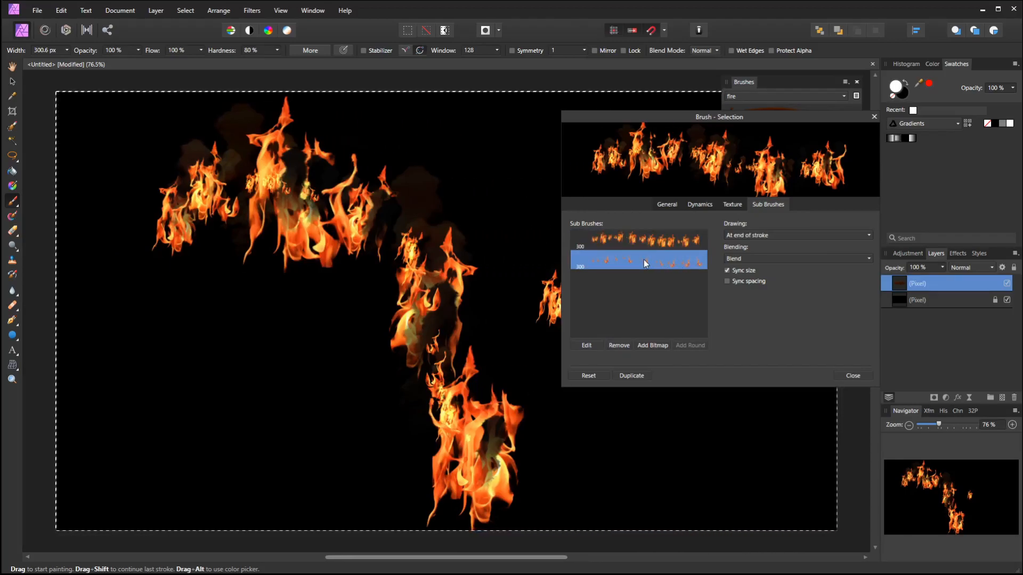
{"action": "key", "text": "ctrl+z"}
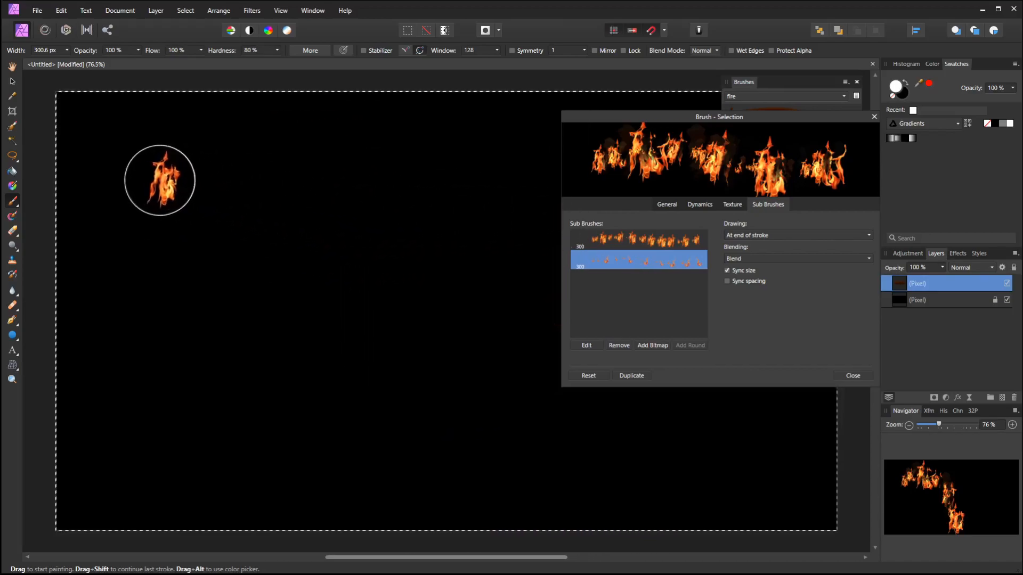
{"action": "mouse_move", "coordinate": [160, 165]}
{"action": "left_mouse_down"}
{"action": "mouse_move", "coordinate": [236, 161]}
{"action": "mouse_move", "coordinate": [286, 187]}
{"action": "mouse_move", "coordinate": [330, 249]}
{"action": "mouse_move", "coordinate": [381, 374]}
{"action": "mouse_move", "coordinate": [464, 421]}
{"action": "left_mouse_up"}
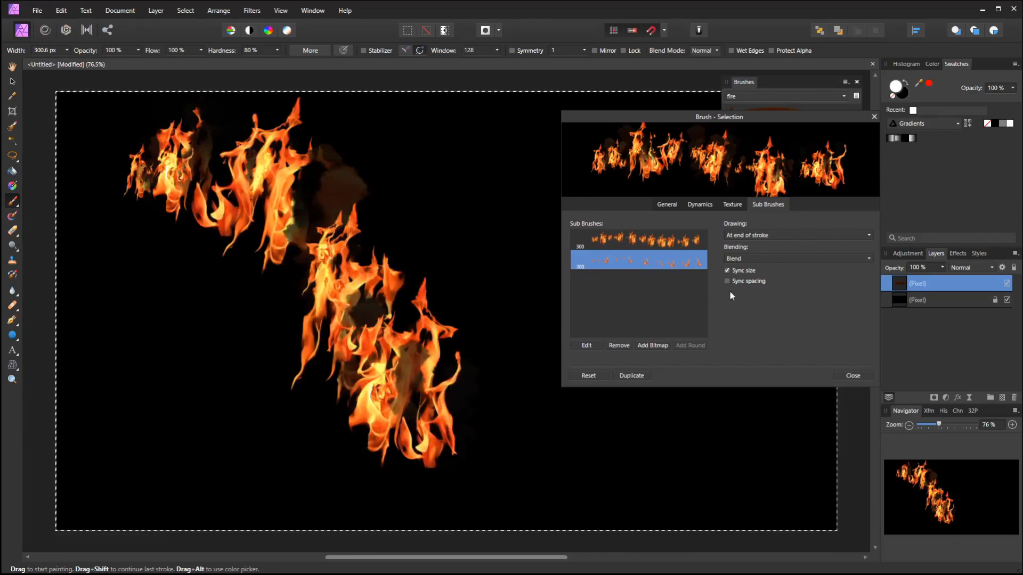
Step: Set the second sub-brush's blend mode to Add, remove the previous flames and paint a test stroke
{"action": "double_click", "coordinate": [653, 262]}
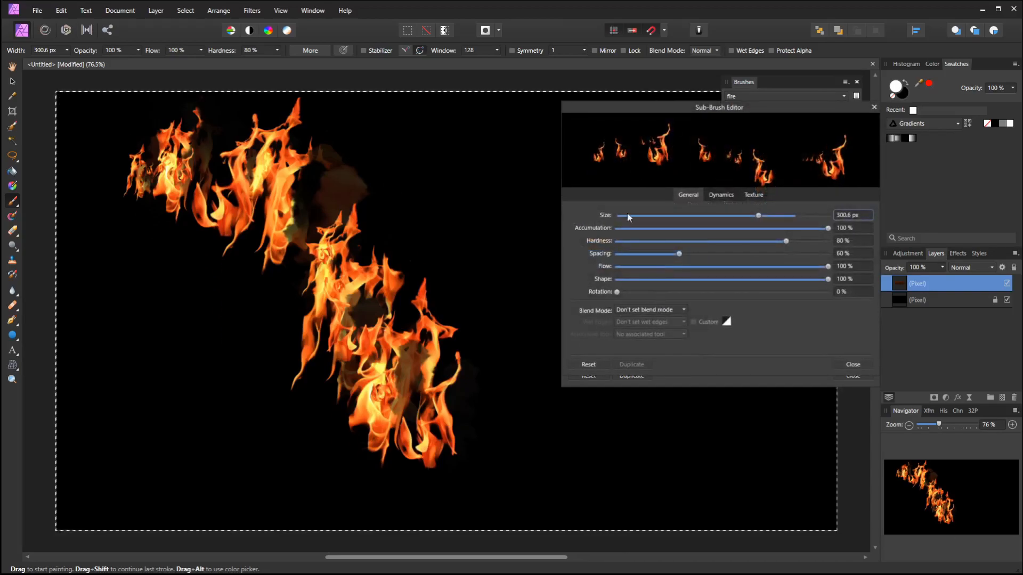
{"action": "mouse_move", "coordinate": [674, 109]}
{"action": "left_mouse_down"}
{"action": "mouse_move", "coordinate": [637, 206]}
{"action": "mouse_move", "coordinate": [646, 217]}
{"action": "left_mouse_up"}
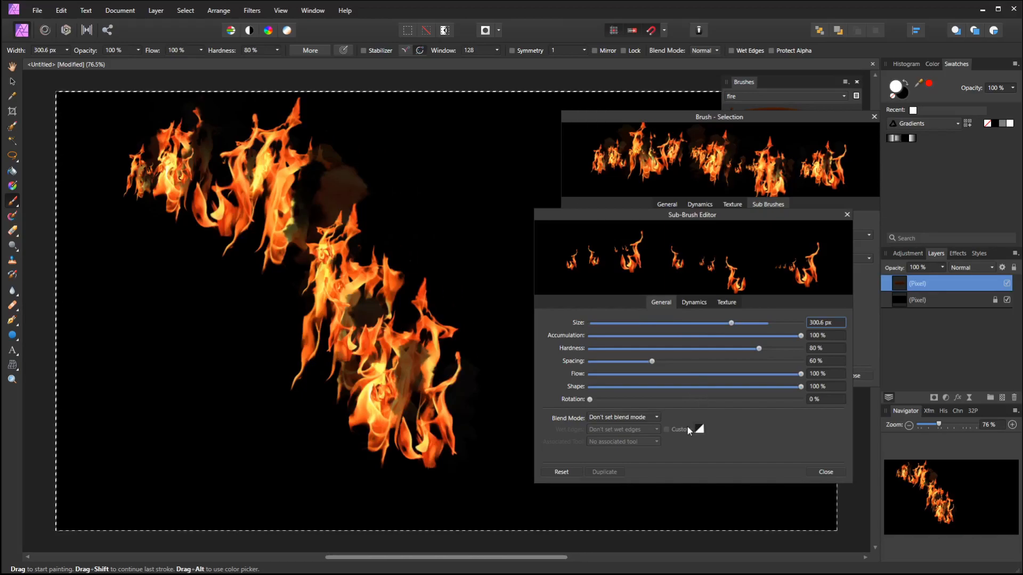
{"action": "left_click", "coordinate": [655, 417]}
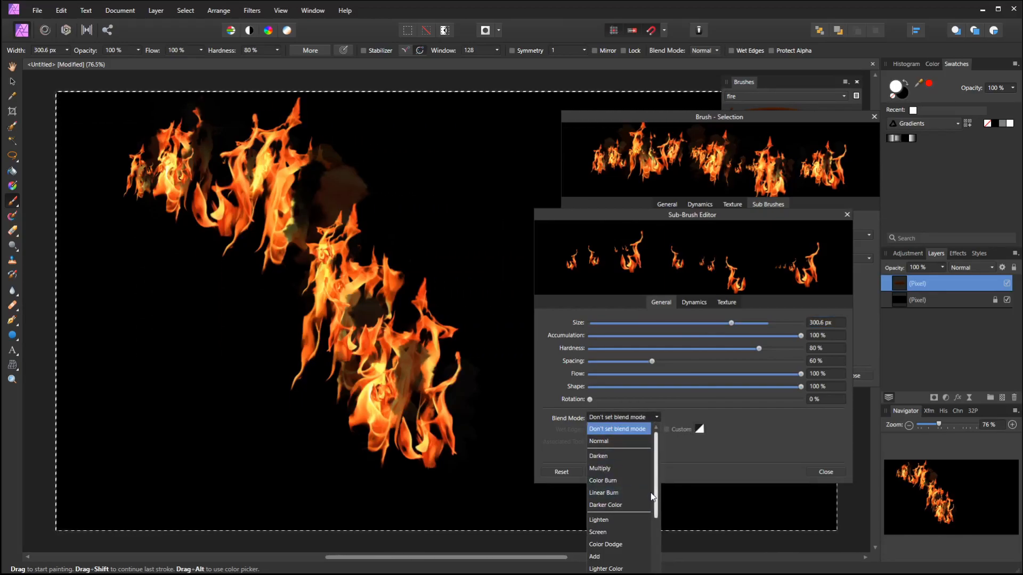
{"action": "key", "text": "Escape"}
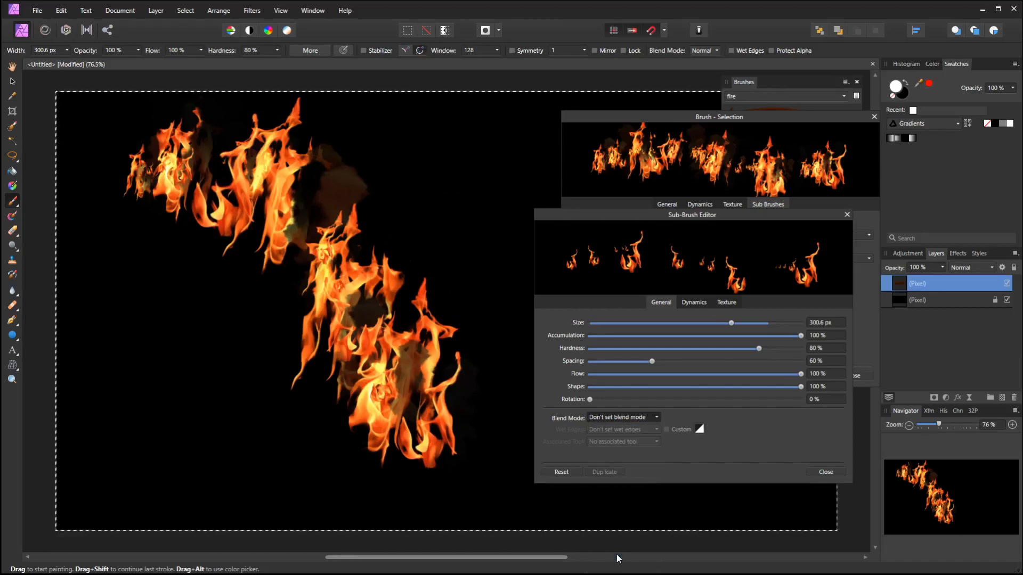
{"action": "left_click", "coordinate": [616, 554]}
{"action": "key", "text": "ctrl+z"}
{"action": "mouse_move", "coordinate": [158, 156]}
{"action": "left_mouse_down"}
{"action": "mouse_move", "coordinate": [412, 326]}
{"action": "mouse_move", "coordinate": [393, 416]}
{"action": "mouse_move", "coordinate": [291, 354]}
{"action": "mouse_move", "coordinate": [195, 267]}
{"action": "mouse_move", "coordinate": [258, 201]}
{"action": "mouse_move", "coordinate": [242, 171]}
{"action": "mouse_move", "coordinate": [231, 182]}
{"action": "mouse_move", "coordinate": [247, 185]}
{"action": "left_mouse_up"}
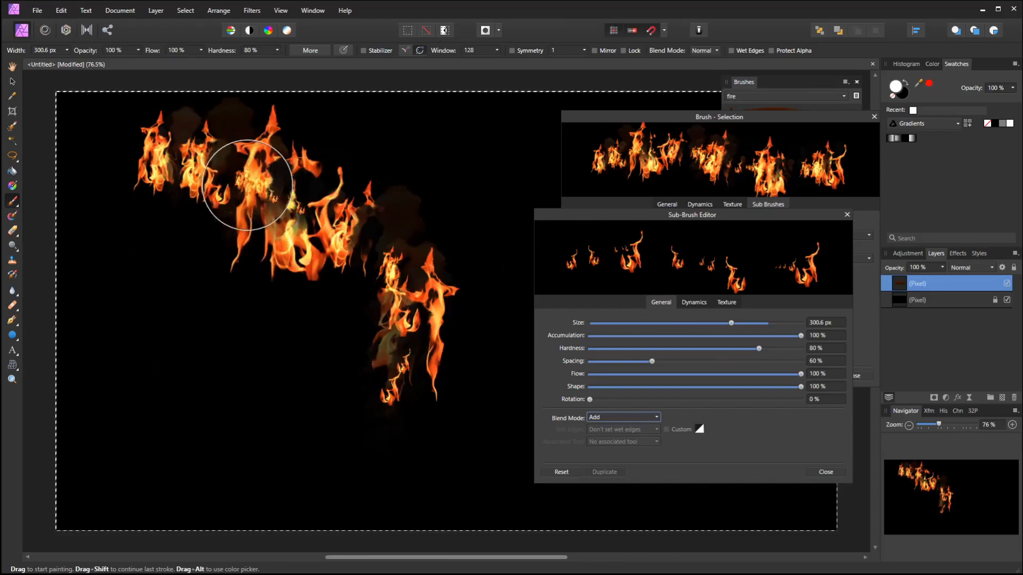
Step: Set the second sub-brush's blend mode to Difference, remove the previous flames and paint a test stroke
{"action": "left_click", "coordinate": [657, 416]}
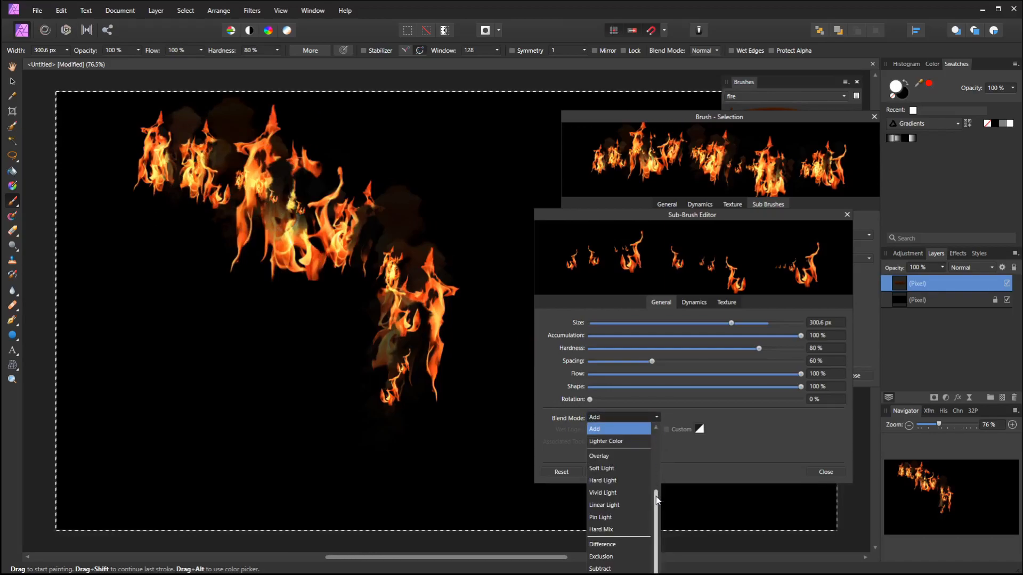
{"action": "scroll", "coordinate": [656, 533], "scroll_direction": "down", "scroll_amount": 2}
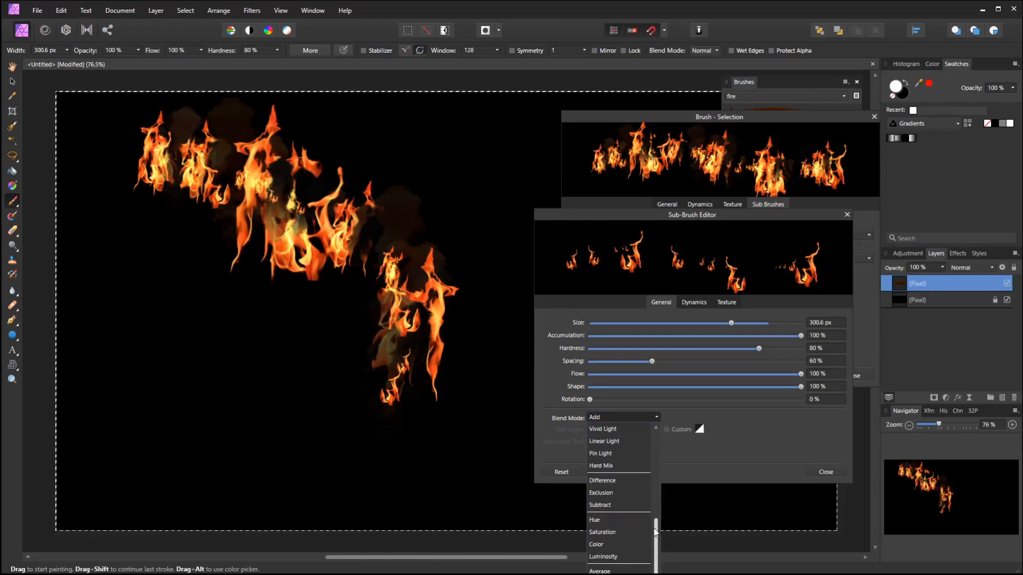
{"action": "left_click", "coordinate": [599, 481]}
{"action": "key", "text": "ctrl+z"}
{"action": "mouse_move", "coordinate": [151, 154]}
{"action": "left_mouse_down"}
{"action": "mouse_move", "coordinate": [298, 200]}
{"action": "mouse_move", "coordinate": [403, 430]}
{"action": "left_mouse_up"}
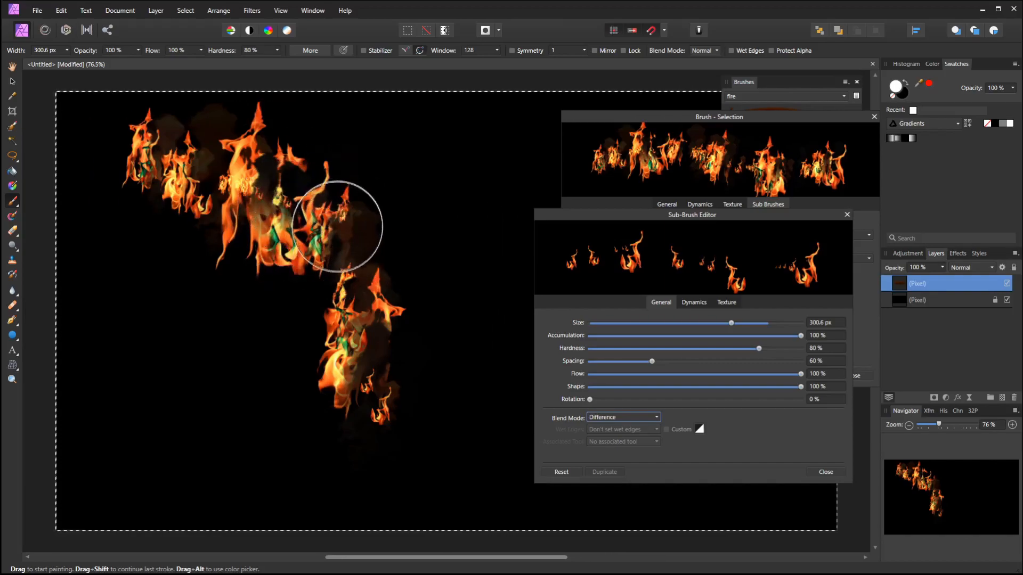
Step: Try Hard Light as the second sub-brush's blend mode, replacing the old flames with a new test stroke
{"action": "left_click", "coordinate": [646, 419]}
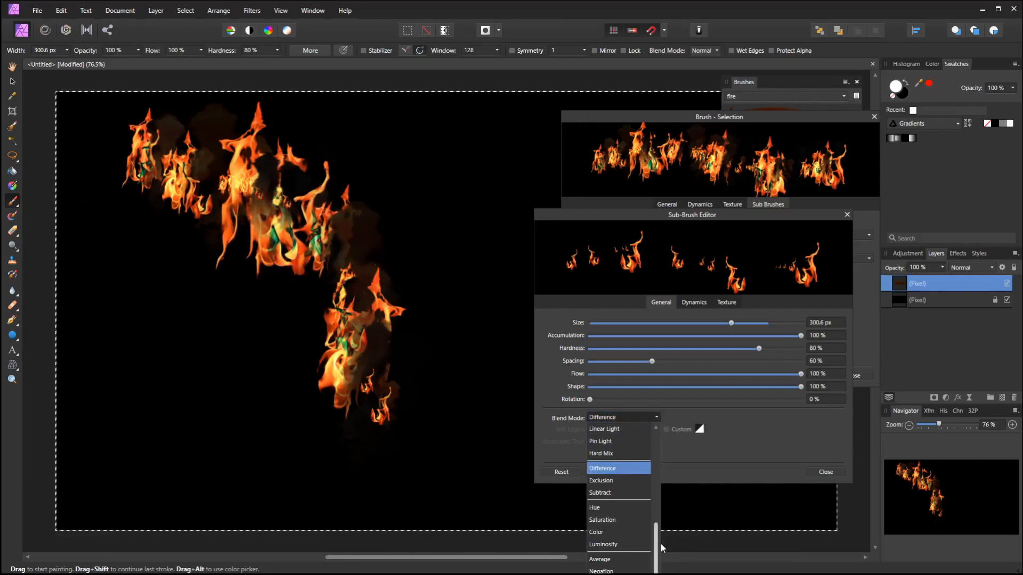
{"action": "scroll", "coordinate": [658, 541], "scroll_direction": "up", "scroll_amount": 1}
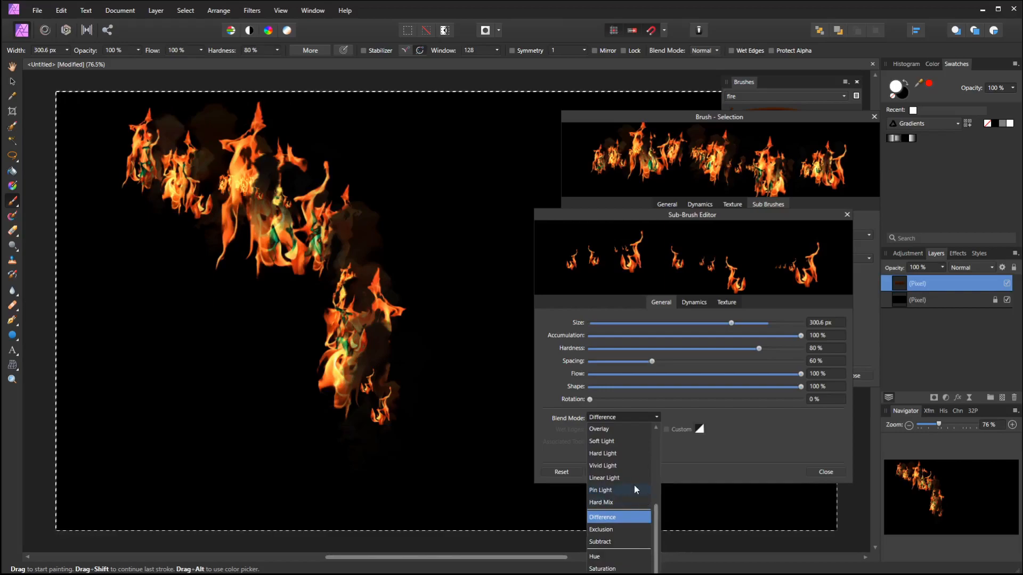
{"action": "left_click", "coordinate": [627, 456]}
{"action": "mouse_move", "coordinate": [171, 274]}
{"action": "left_mouse_down"}
{"action": "mouse_move", "coordinate": [413, 440]}
{"action": "mouse_move", "coordinate": [301, 179]}
{"action": "mouse_move", "coordinate": [423, 320]}
{"action": "mouse_move", "coordinate": [506, 372]}
{"action": "left_mouse_up"}
{"action": "key", "text": "Delete"}
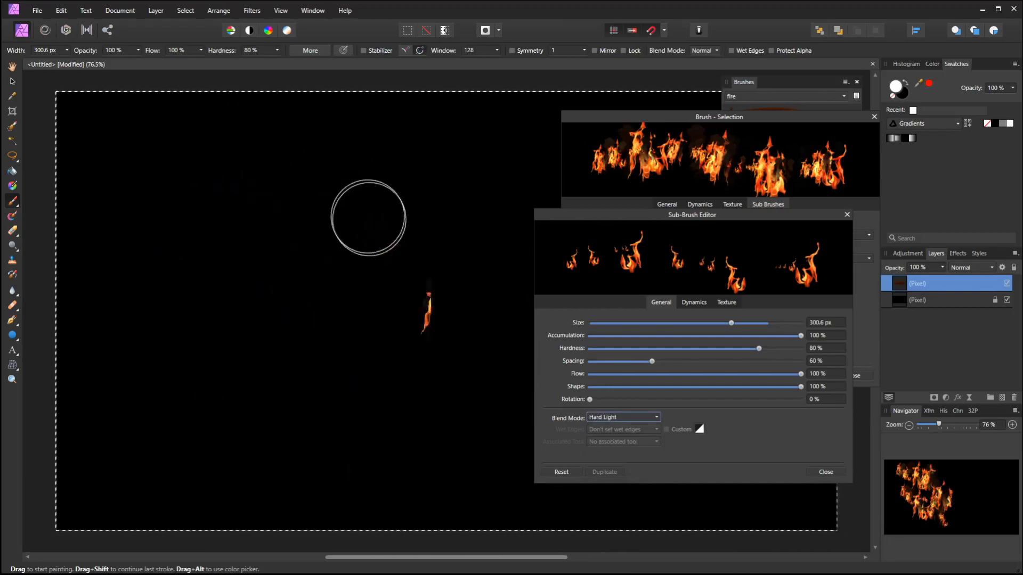
{"action": "left_click_drag", "start_coordinate": [370, 216], "coordinate": [464, 298]}
Step: Try Add as the second sub-brush's blend mode and paint a test stroke beside the existing flames
{"action": "left_click", "coordinate": [651, 417]}
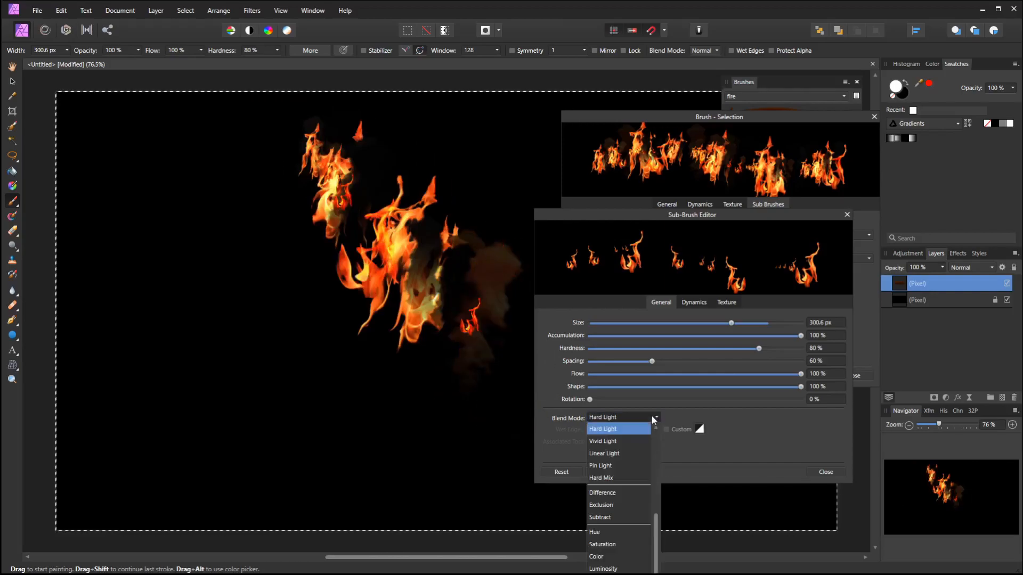
{"action": "scroll", "coordinate": [633, 509], "scroll_direction": "up", "scroll_amount": 2}
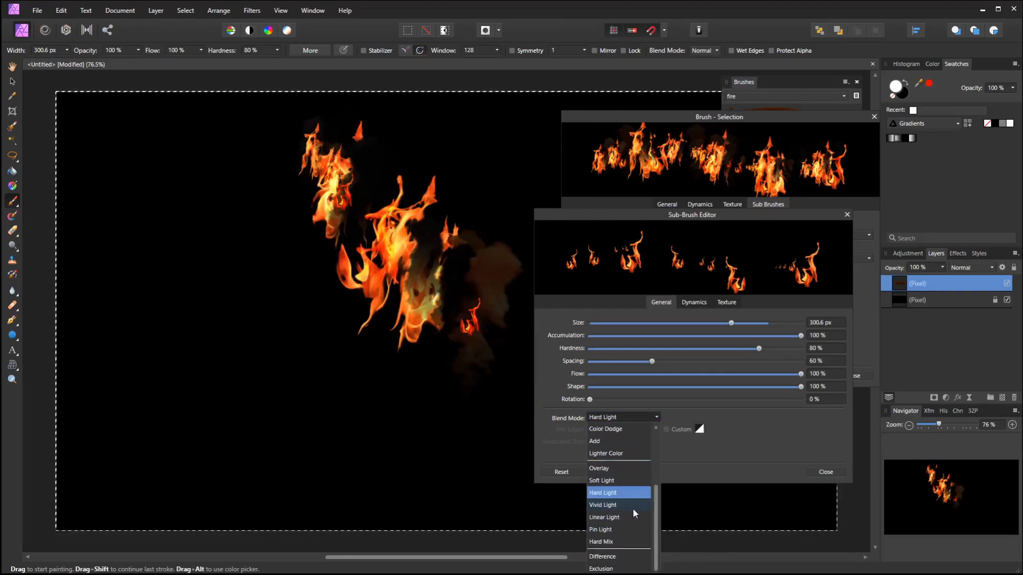
{"action": "left_click", "coordinate": [612, 441]}
{"action": "mouse_move", "coordinate": [239, 215]}
{"action": "left_mouse_down"}
{"action": "mouse_move", "coordinate": [170, 182]}
{"action": "mouse_move", "coordinate": [408, 456]}
{"action": "mouse_move", "coordinate": [225, 426]}
{"action": "mouse_move", "coordinate": [127, 309]}
{"action": "left_mouse_up"}
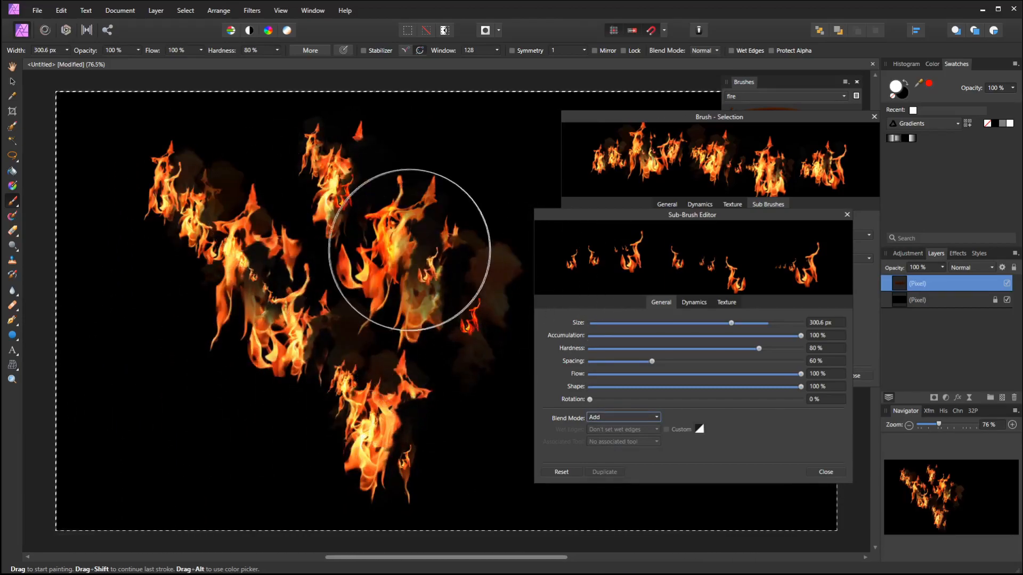
Step: Set the second sub-brush's blend mode to Hard Light, clear the painted flames and close its editor
{"action": "left_click", "coordinate": [651, 416]}
{"action": "left_click", "coordinate": [638, 483]}
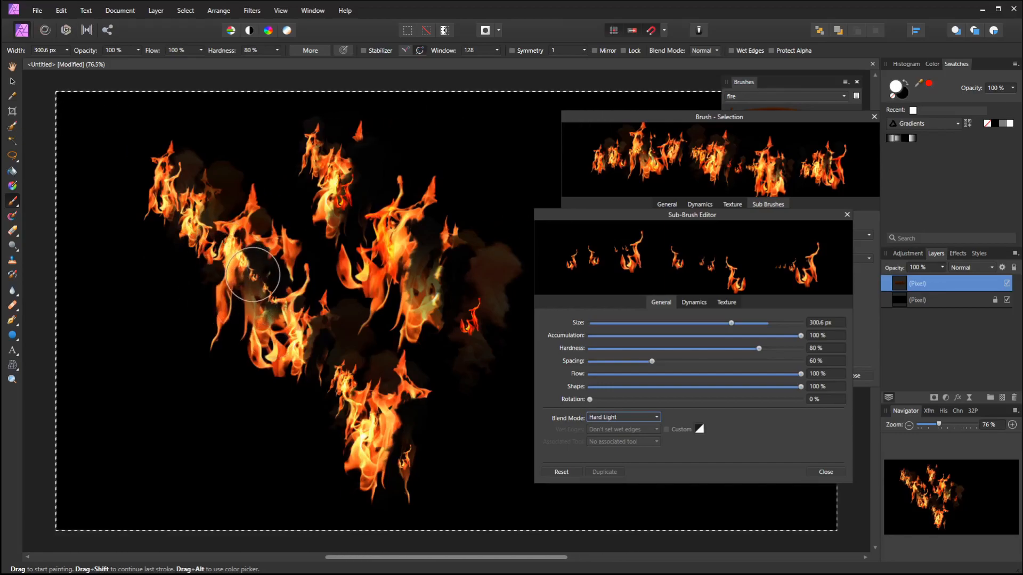
{"action": "key", "text": "Delete"}
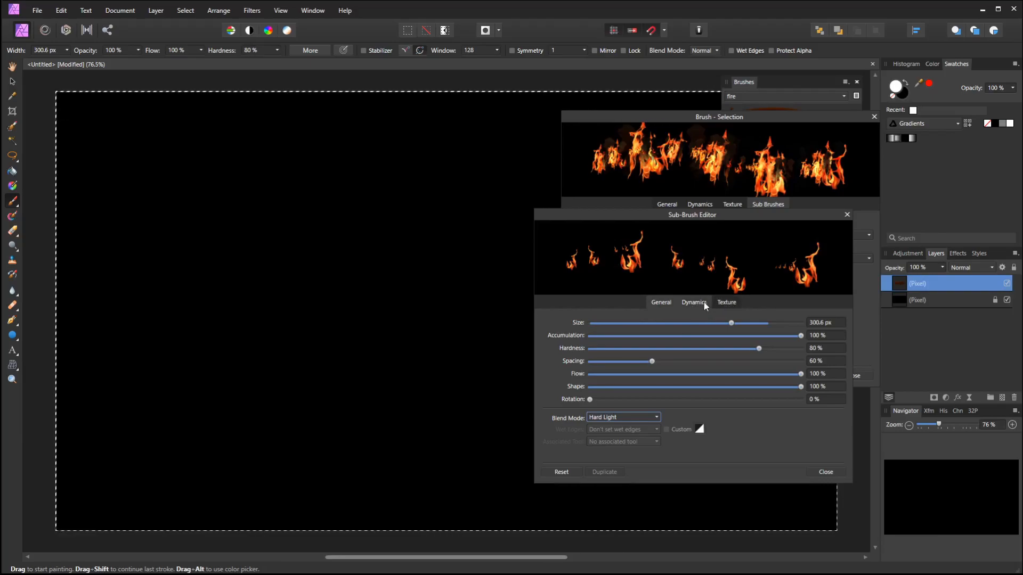
{"action": "left_click", "coordinate": [847, 215]}
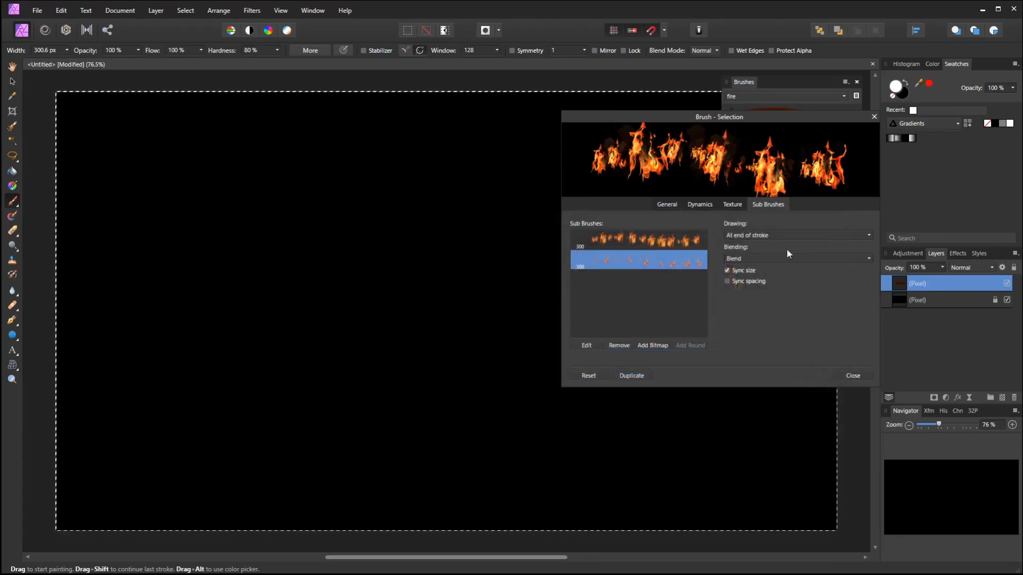
Step: Add a third bitmap sub-brush from fire05.png
{"action": "left_click", "coordinate": [654, 346]}
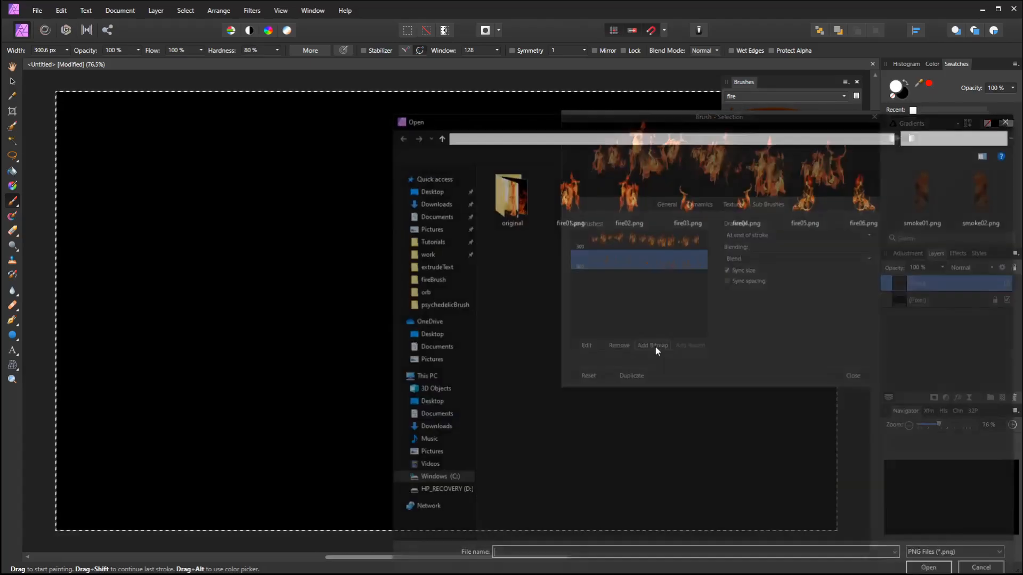
{"action": "left_click", "coordinate": [806, 194]}
{"action": "left_click", "coordinate": [922, 570]}
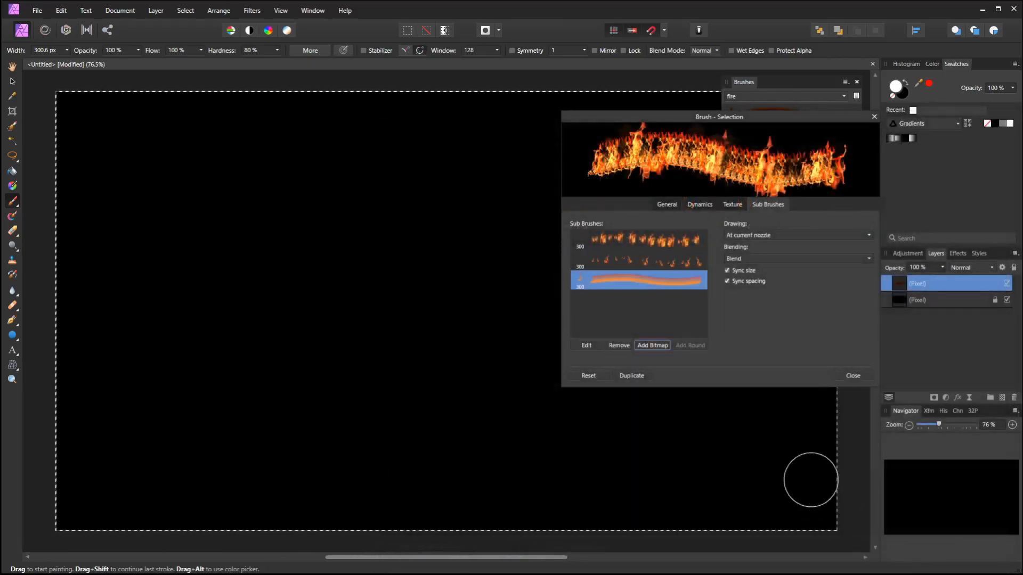
Step: Open the third sub-brush for editing and add fire06.png as its second nozzle
{"action": "double_click", "coordinate": [678, 283]}
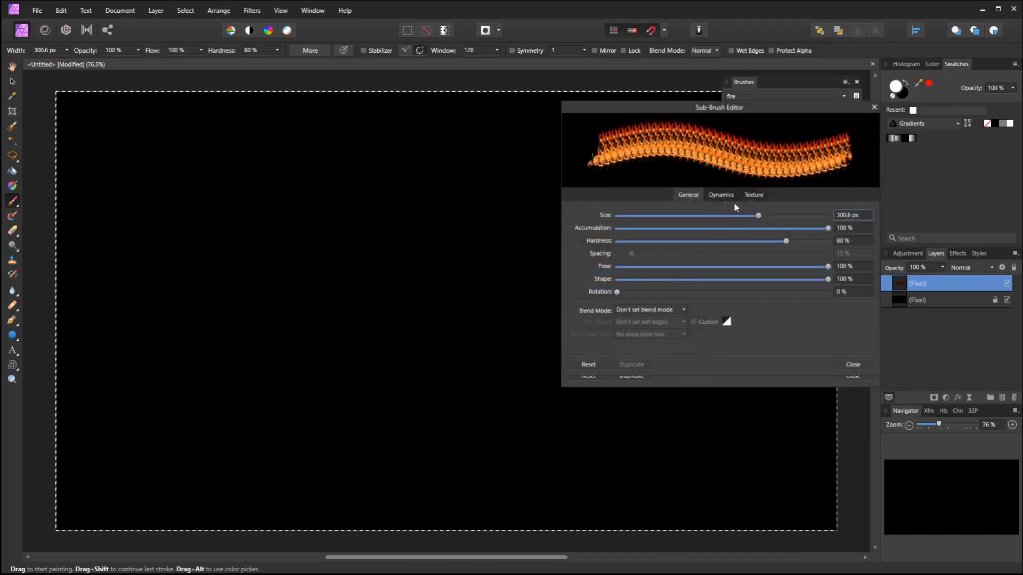
{"action": "left_click", "coordinate": [752, 195]}
{"action": "left_click", "coordinate": [833, 226]}
{"action": "left_click", "coordinate": [884, 202]}
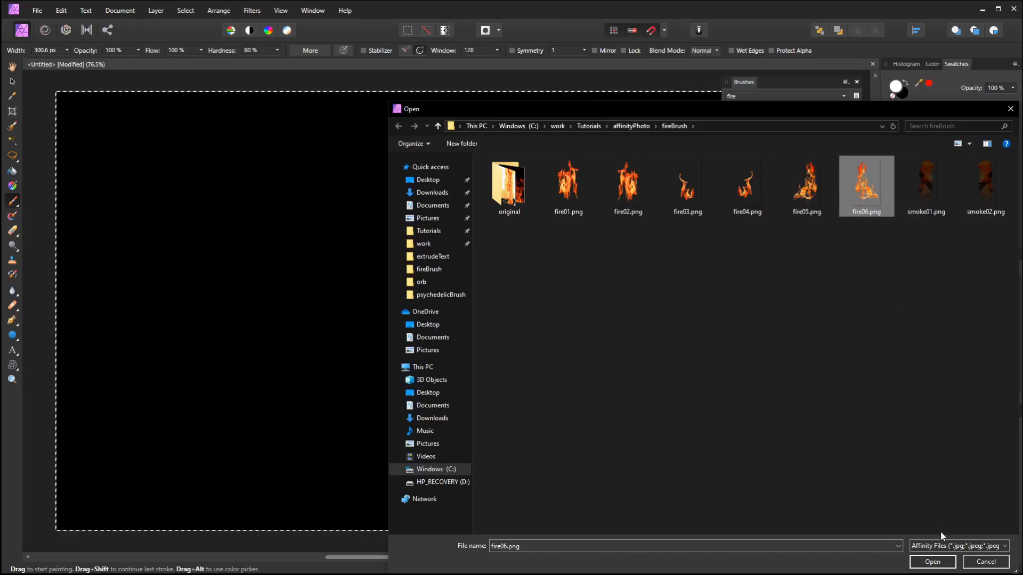
{"action": "left_click", "coordinate": [937, 562]}
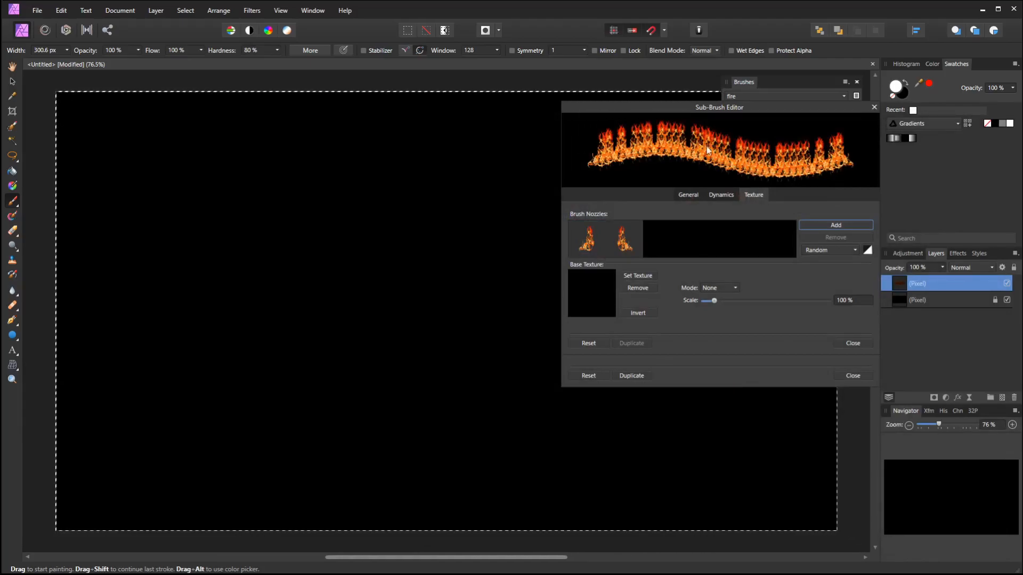
Step: Turn off spacing sync for the third sub-brush and set its own spacing to 35%
{"action": "left_click", "coordinate": [688, 196]}
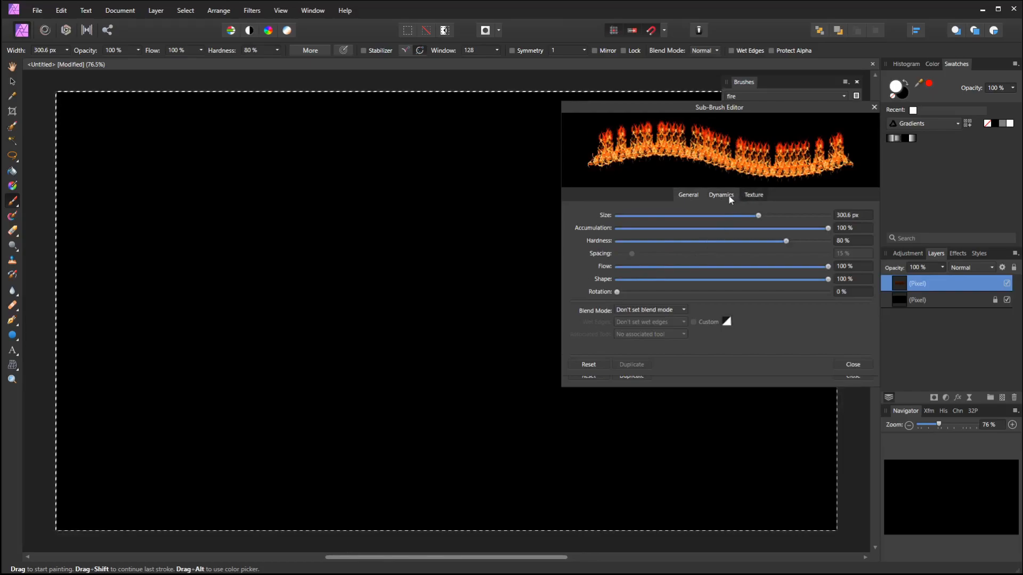
{"action": "left_click_drag", "start_coordinate": [800, 110], "coordinate": [717, 254]}
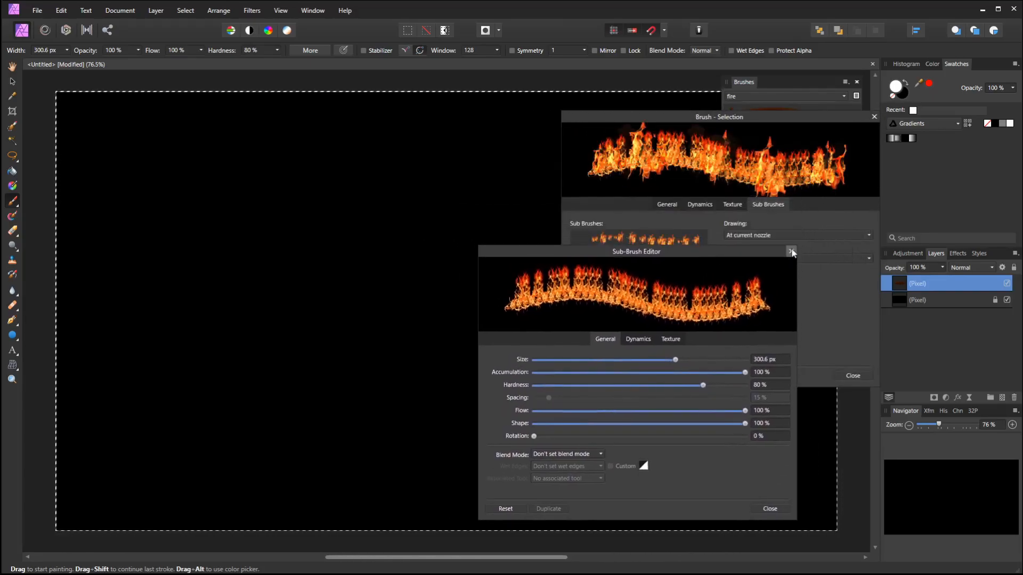
{"action": "left_click", "coordinate": [791, 251]}
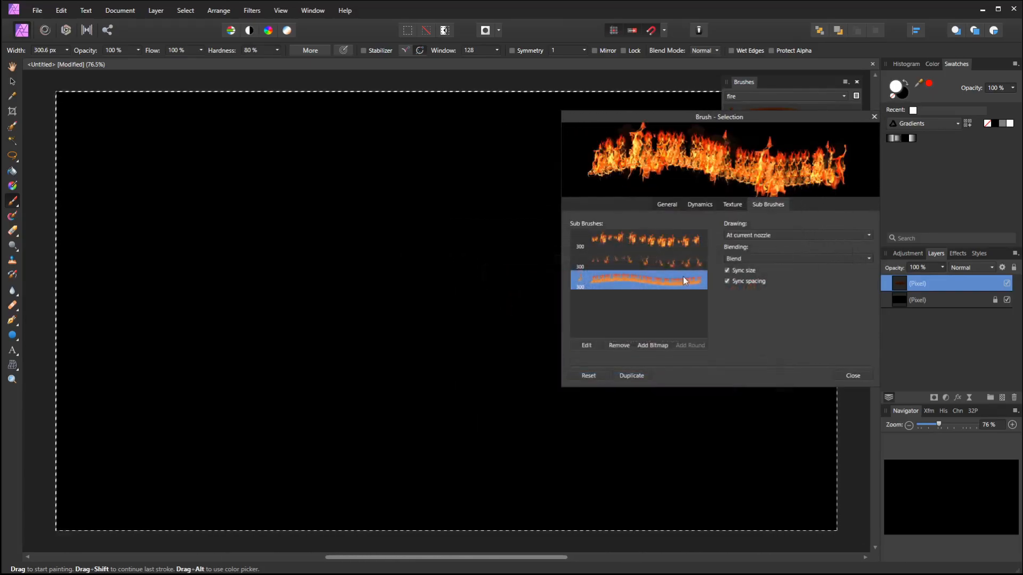
{"action": "left_click", "coordinate": [727, 281]}
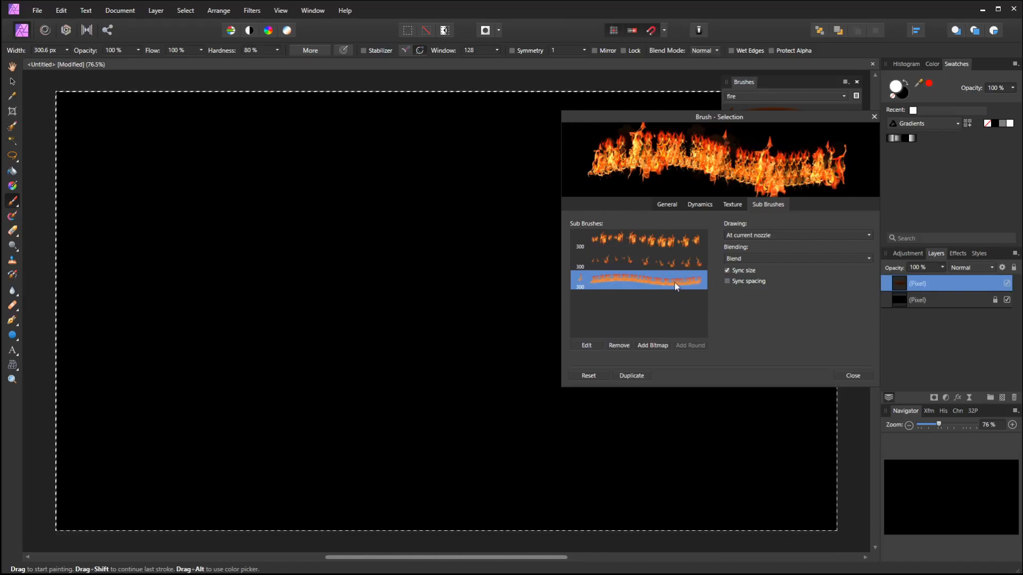
{"action": "double_click", "coordinate": [675, 282]}
{"action": "mouse_move", "coordinate": [718, 109]}
{"action": "left_mouse_down"}
{"action": "mouse_move", "coordinate": [682, 159]}
{"action": "mouse_move", "coordinate": [654, 265]}
{"action": "left_mouse_up"}
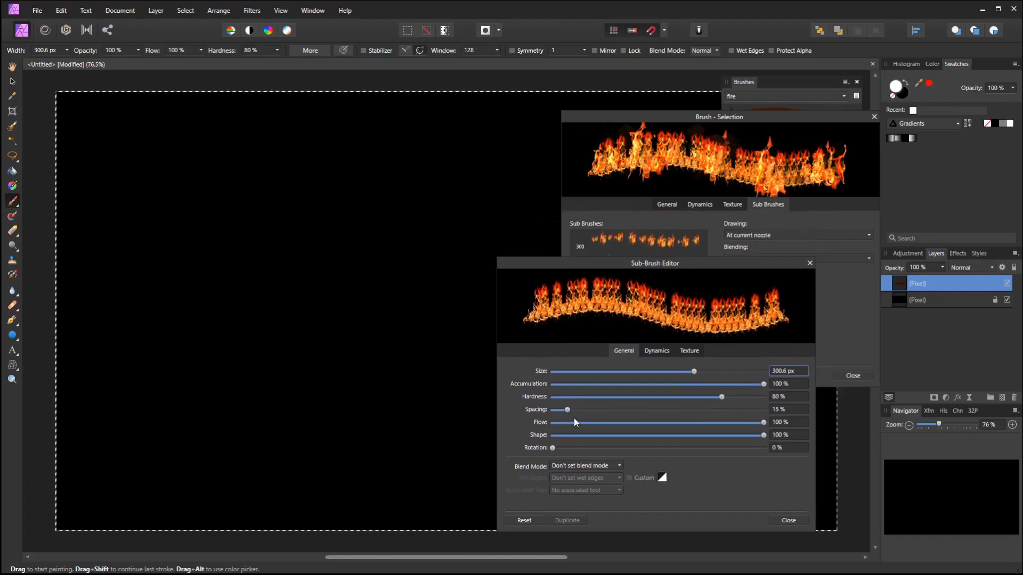
{"action": "left_click_drag", "start_coordinate": [568, 411], "coordinate": [591, 413]}
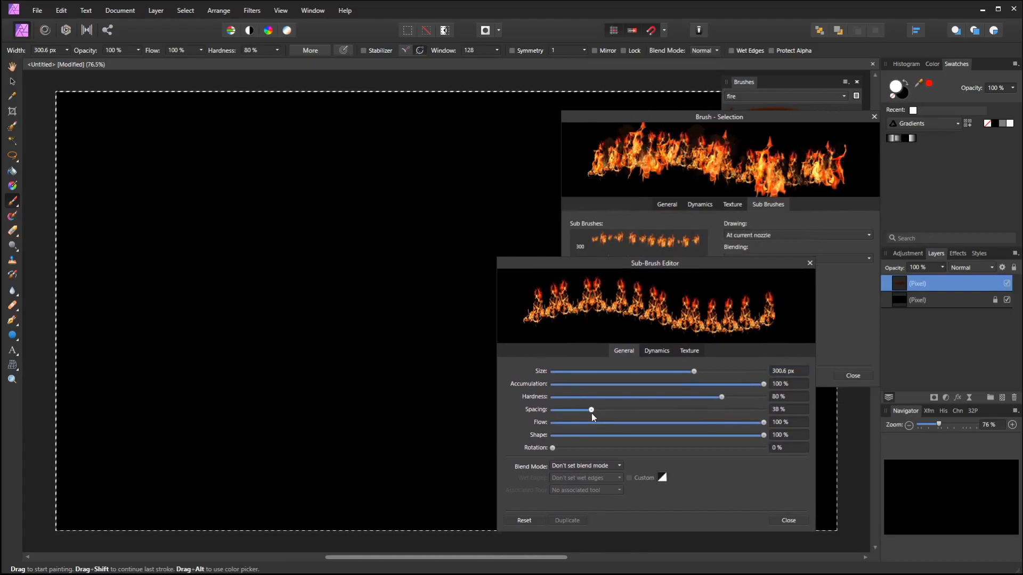
Step: Set the third sub-brush's size jitter to 100% with the Random controller
{"action": "left_click", "coordinate": [656, 351]}
{"action": "left_click_drag", "start_coordinate": [562, 371], "coordinate": [689, 372]}
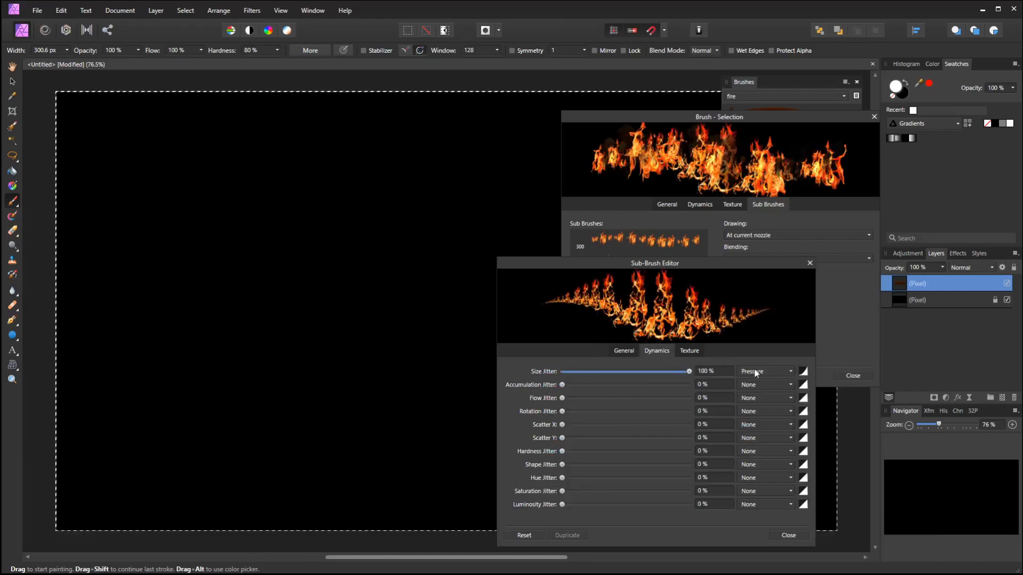
{"action": "left_click", "coordinate": [766, 372]}
{"action": "left_click", "coordinate": [767, 400]}
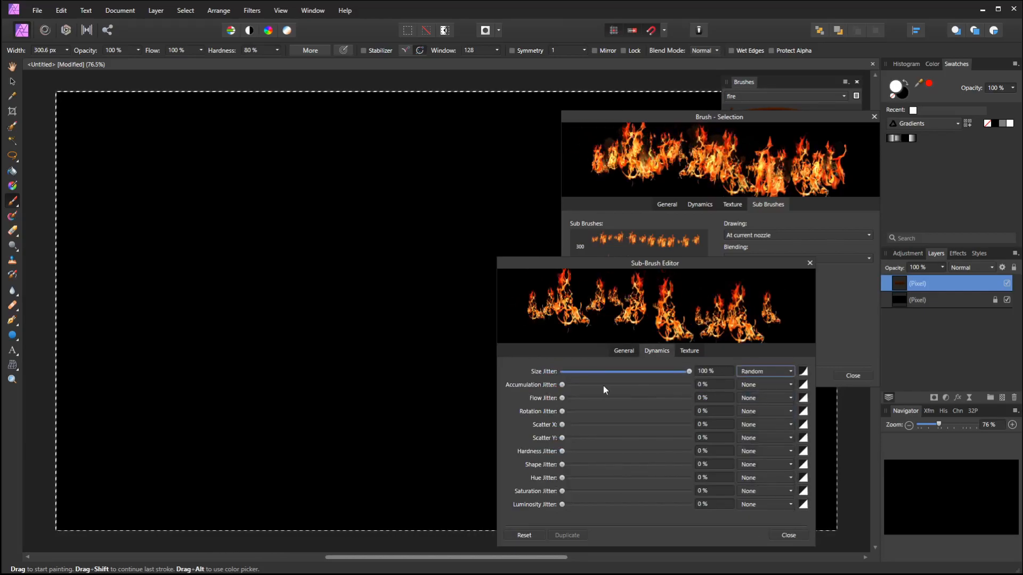
Step: Set the third sub-brush's drawing to At end of stroke and close its editor
{"action": "left_click_drag", "start_coordinate": [724, 264], "coordinate": [593, 261]}
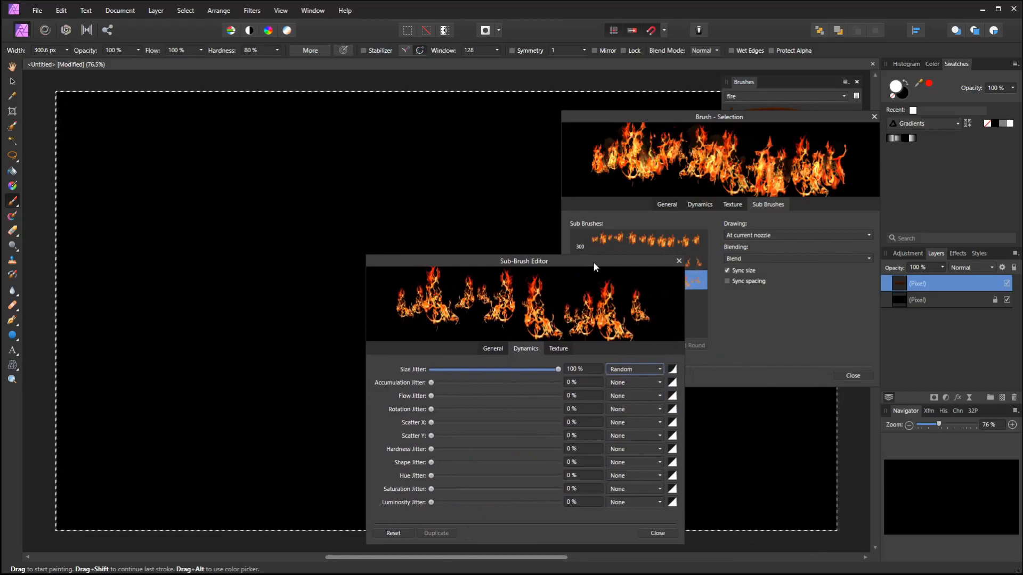
{"action": "left_click", "coordinate": [753, 235]}
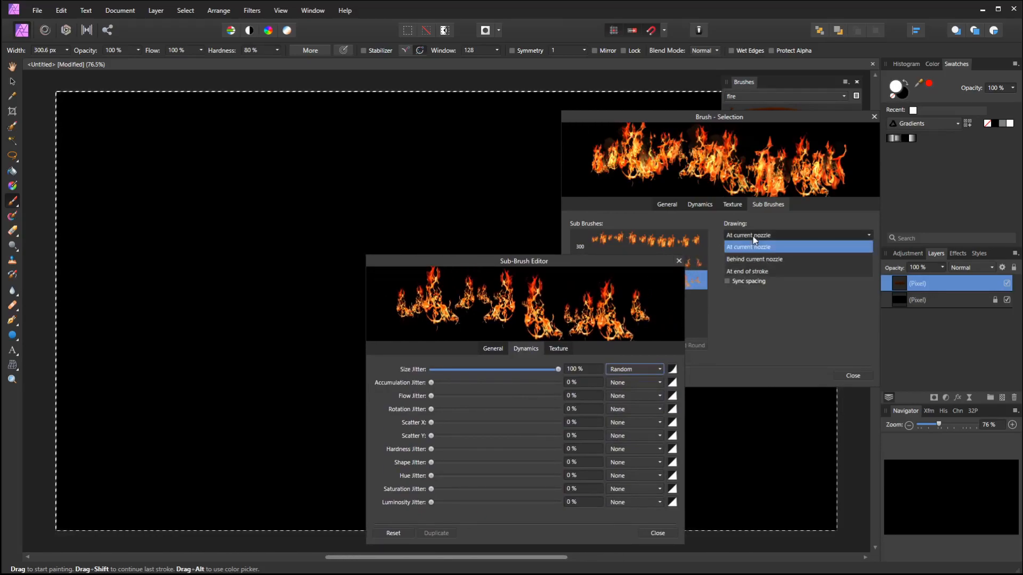
{"action": "left_click", "coordinate": [760, 272]}
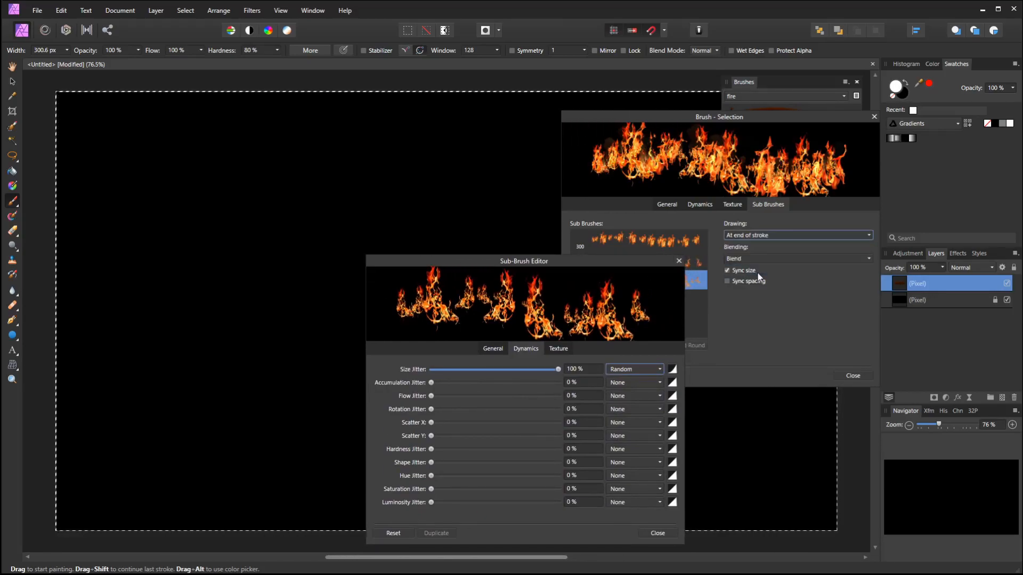
{"action": "left_click", "coordinate": [679, 261]}
Step: Change the second sub-brush's drawing to At current nozzle
{"action": "left_click", "coordinate": [686, 264]}
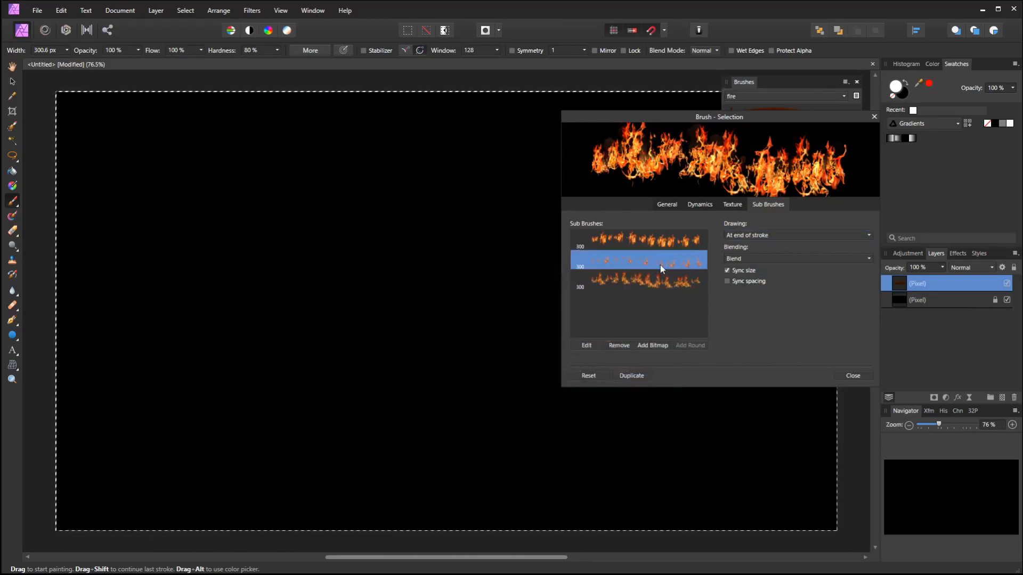
{"action": "left_click", "coordinate": [750, 236]}
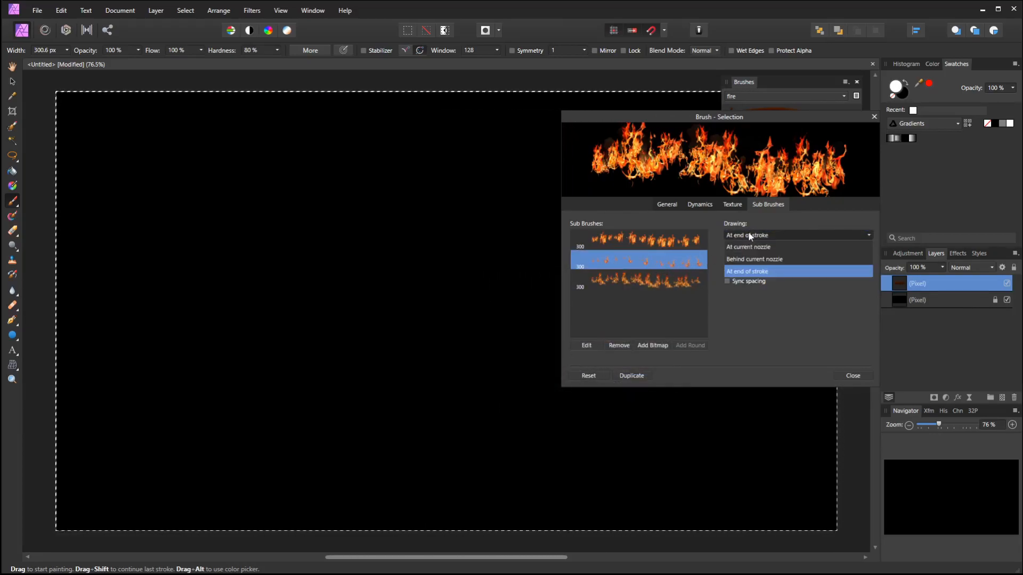
{"action": "left_click", "coordinate": [754, 246]}
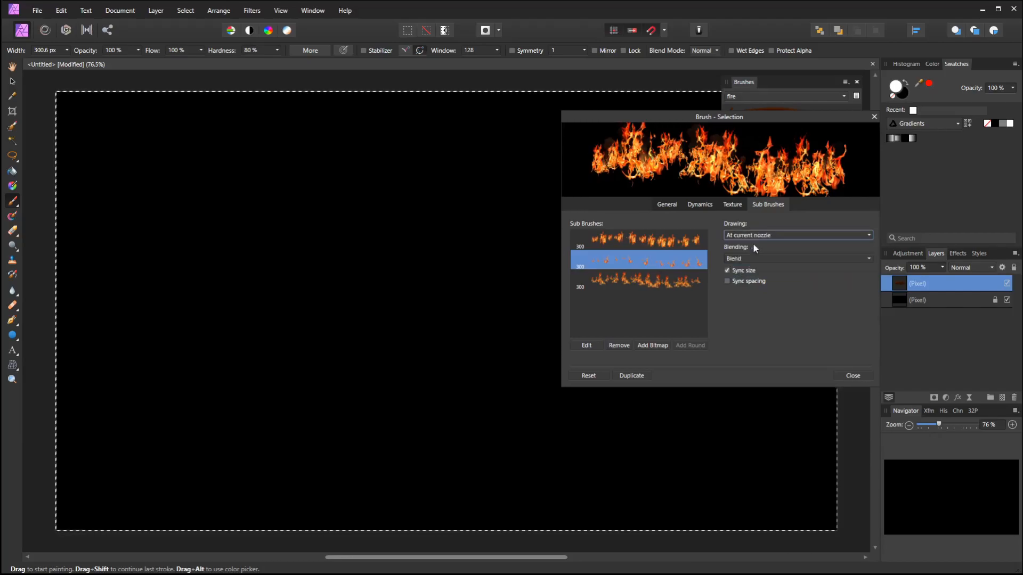
Step: Check the drawing settings of all three sub-brushes and paint a long diagonal test stroke on the canvas
{"action": "left_click", "coordinate": [690, 241]}
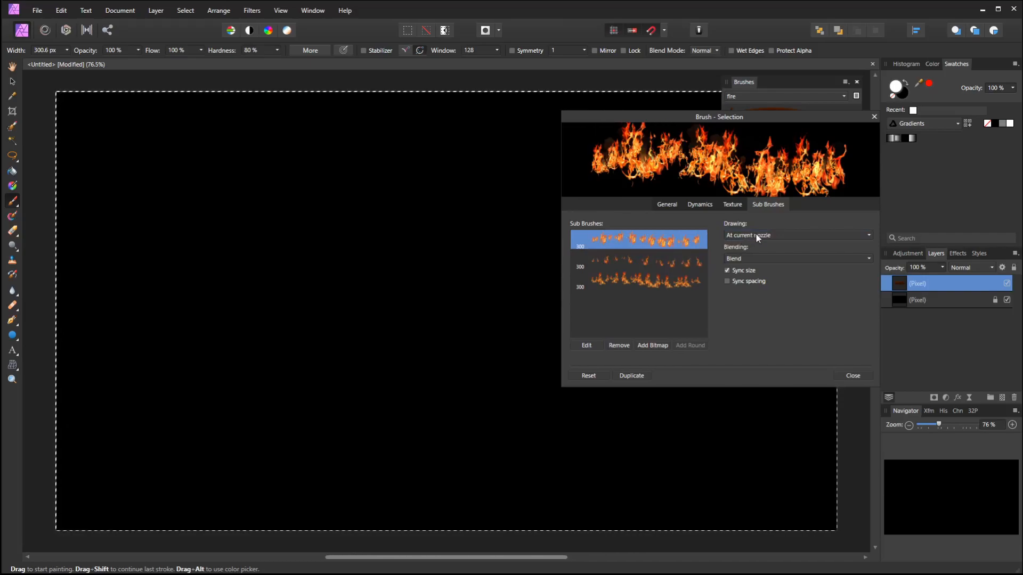
{"action": "left_click", "coordinate": [692, 266]}
{"action": "left_click", "coordinate": [682, 282]}
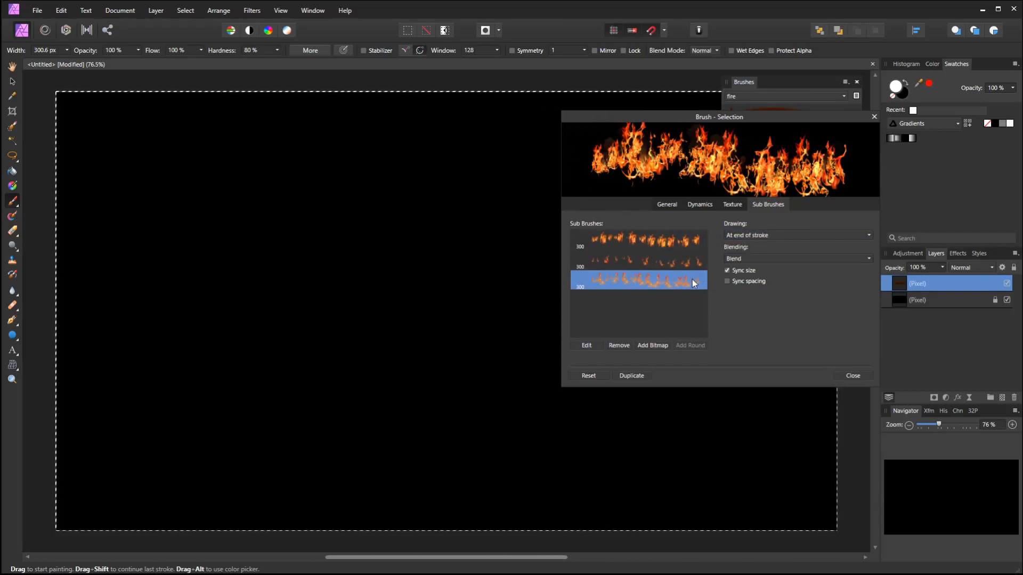
{"action": "mouse_move", "coordinate": [207, 187]}
{"action": "left_mouse_down"}
{"action": "mouse_move", "coordinate": [302, 203]}
{"action": "mouse_move", "coordinate": [416, 335]}
{"action": "mouse_move", "coordinate": [454, 402]}
{"action": "mouse_move", "coordinate": [498, 433]}
{"action": "left_mouse_up"}
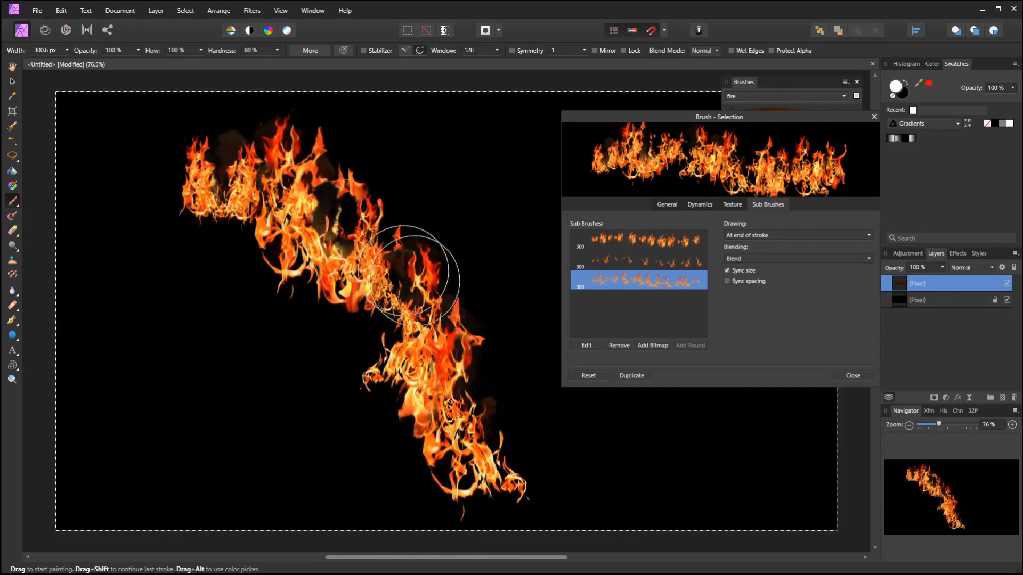
{"action": "left_click", "coordinate": [504, 285]}
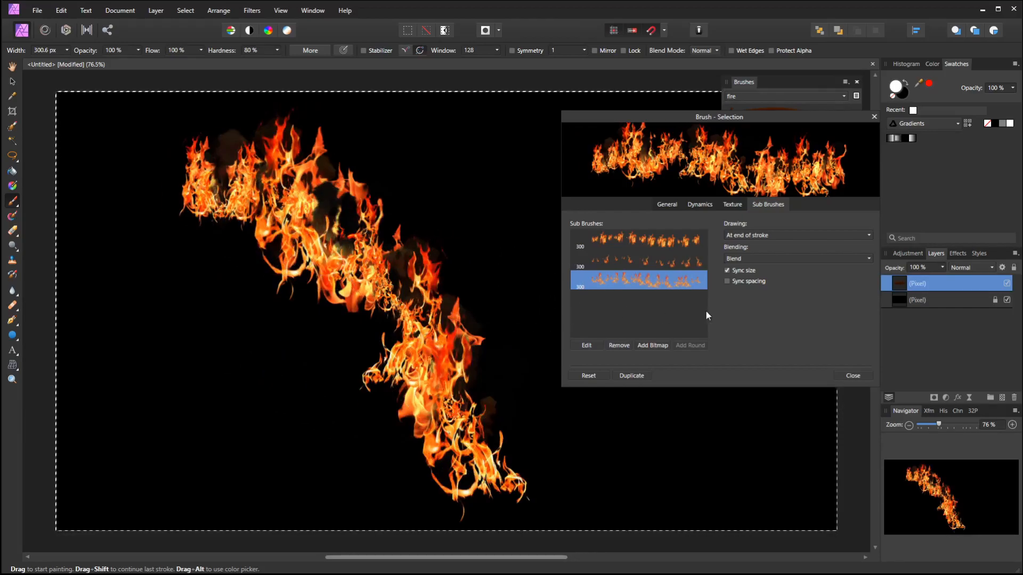
Step: Give the third sub-brush random jitter: hue 1%, saturation 3%, luminosity 2% and rotation 100%
{"action": "double_click", "coordinate": [650, 280]}
{"action": "left_click_drag", "start_coordinate": [661, 112], "coordinate": [654, 246]}
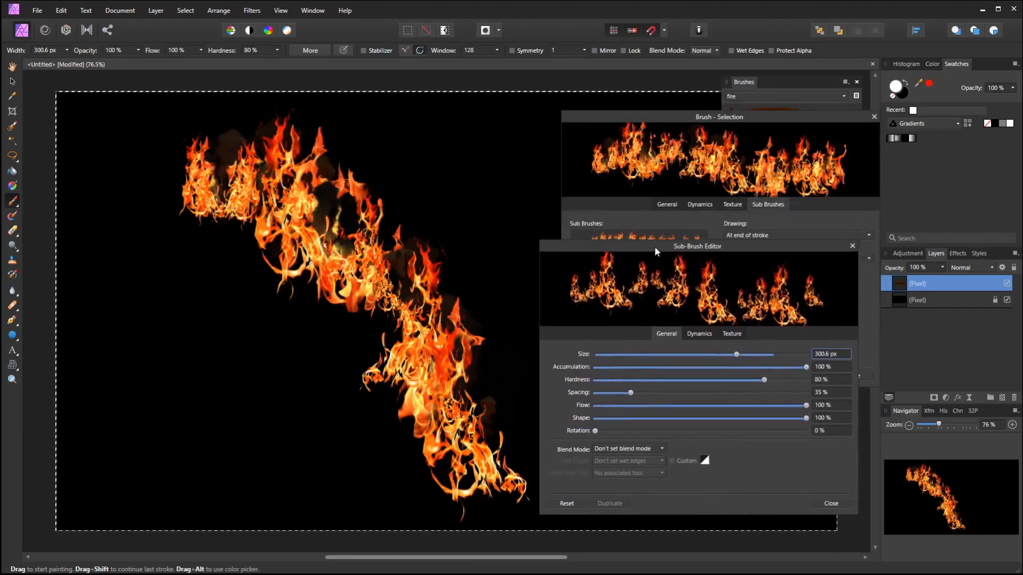
{"action": "left_click", "coordinate": [699, 335]}
{"action": "left_click_drag", "start_coordinate": [604, 487], "coordinate": [606, 488]}
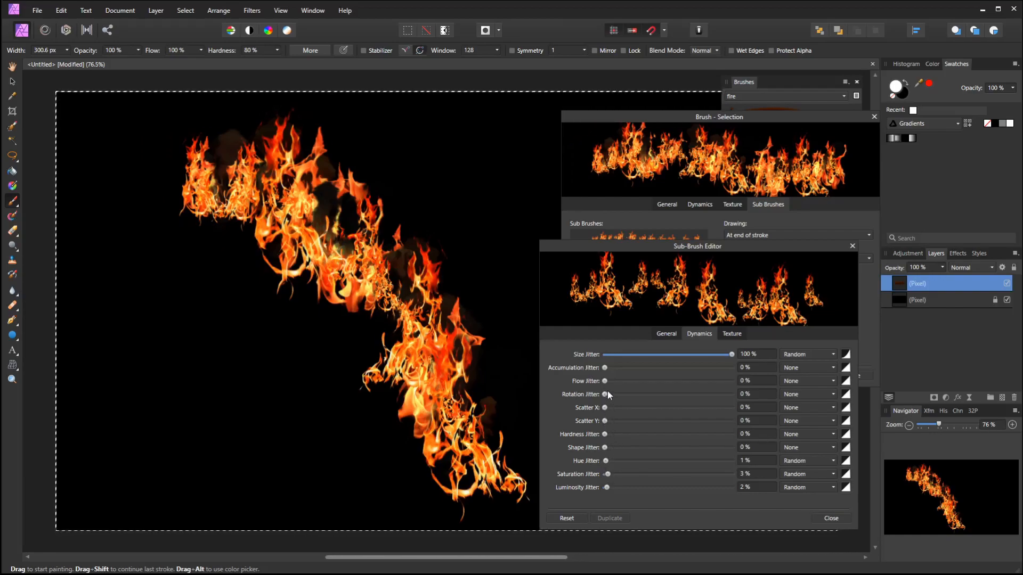
{"action": "left_click_drag", "start_coordinate": [605, 394], "coordinate": [827, 401]}
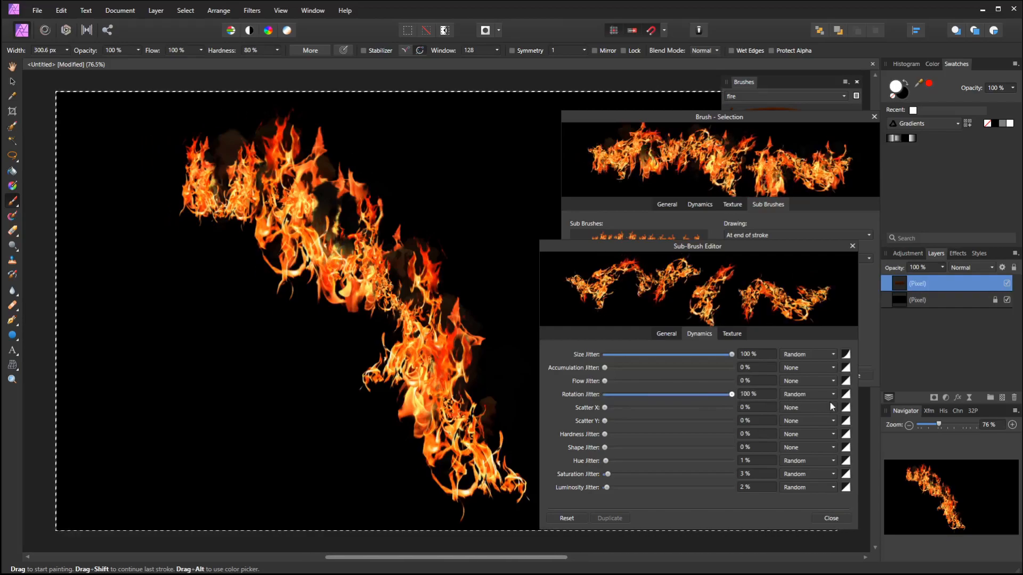
Step: Set the third sub-brush's rotation jitter to 3% and paint a diagonal test stroke on a cleared canvas
{"action": "mouse_move", "coordinate": [221, 332]}
{"action": "left_mouse_down"}
{"action": "mouse_move", "coordinate": [294, 474]}
{"action": "mouse_move", "coordinate": [239, 469]}
{"action": "mouse_move", "coordinate": [119, 411]}
{"action": "left_mouse_up"}
{"action": "left_click_drag", "start_coordinate": [729, 395], "coordinate": [609, 398]}
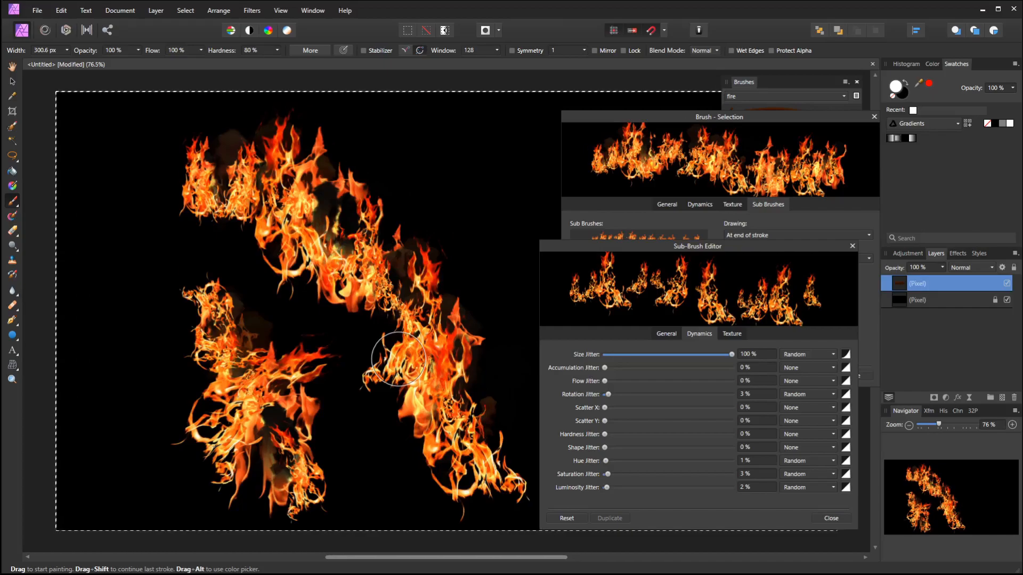
{"action": "key", "text": "Delete"}
{"action": "mouse_move", "coordinate": [144, 162]}
{"action": "left_mouse_down"}
{"action": "mouse_move", "coordinate": [298, 243]}
{"action": "mouse_move", "coordinate": [373, 357]}
{"action": "mouse_move", "coordinate": [468, 415]}
{"action": "left_mouse_up"}
{"action": "left_click", "coordinate": [276, 440]}
{"action": "key", "text": "ctrl+z"}
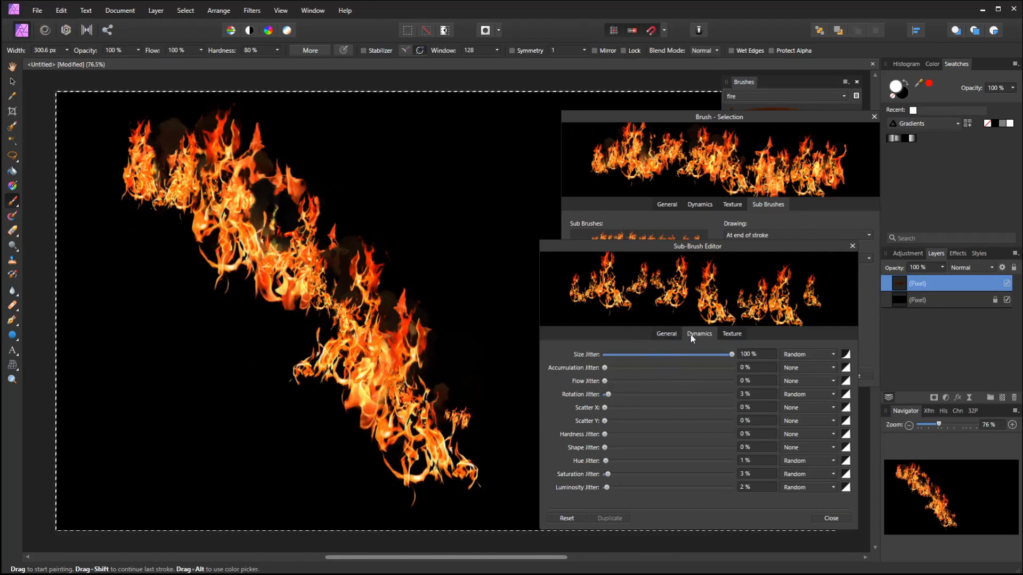
Step: Try the Multiply and Overlay blend modes on the third sub-brush, painting a test stroke with each
{"action": "left_click", "coordinate": [666, 334]}
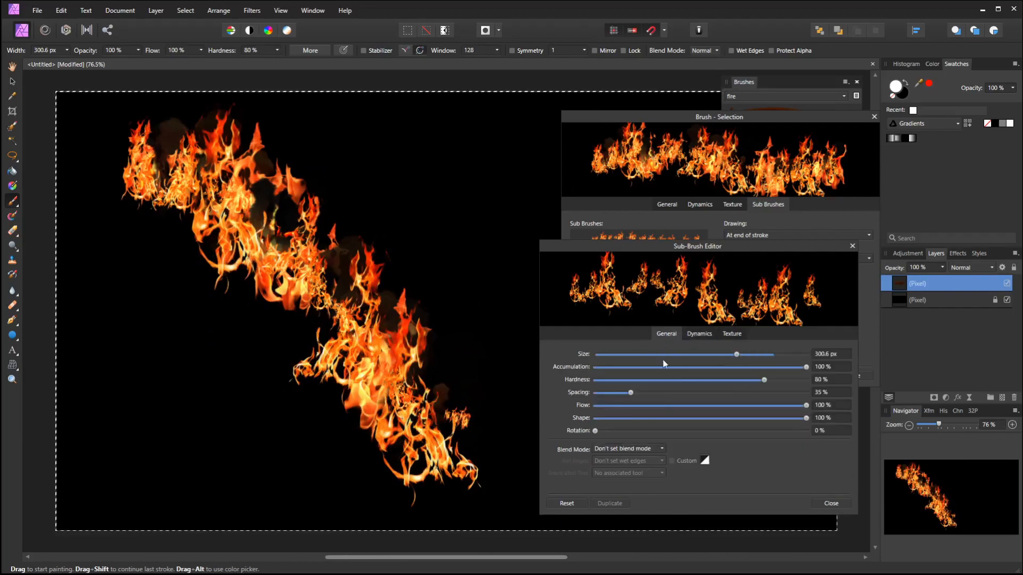
{"action": "left_click", "coordinate": [654, 451]}
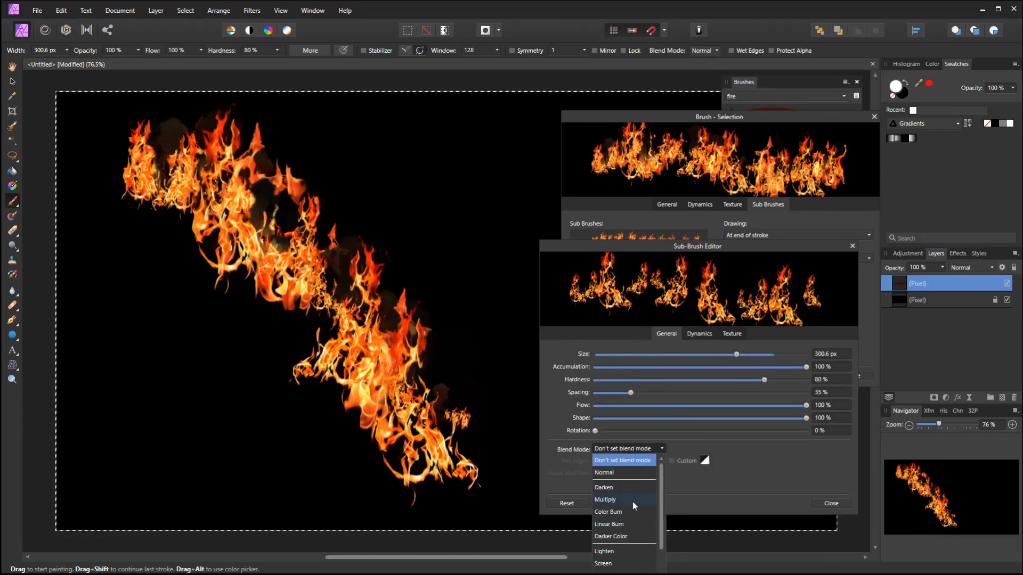
{"action": "left_click", "coordinate": [605, 500]}
{"action": "left_click_drag", "start_coordinate": [128, 304], "coordinate": [343, 491]}
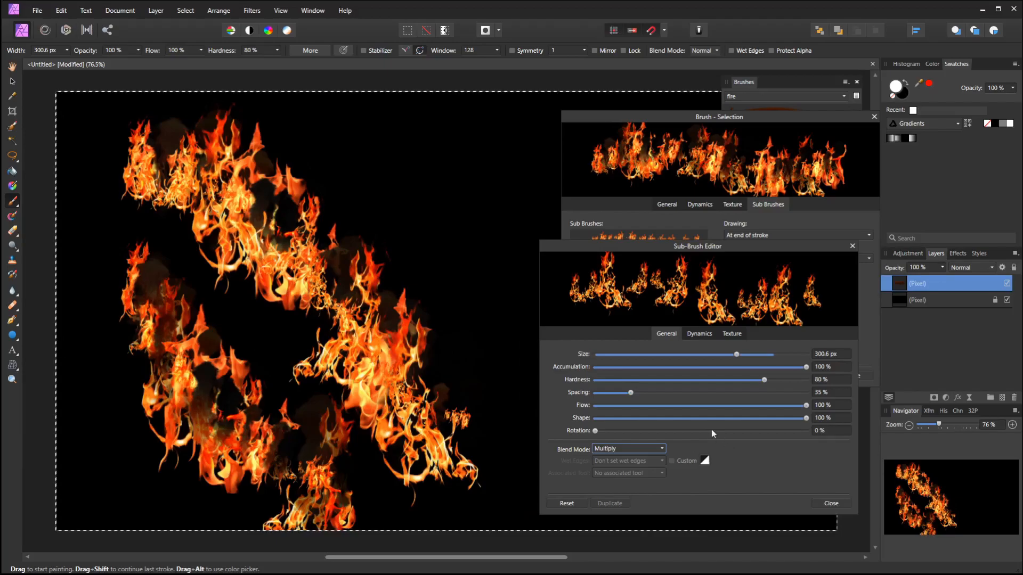
{"action": "left_click", "coordinate": [653, 448]}
{"action": "left_click", "coordinate": [618, 554]}
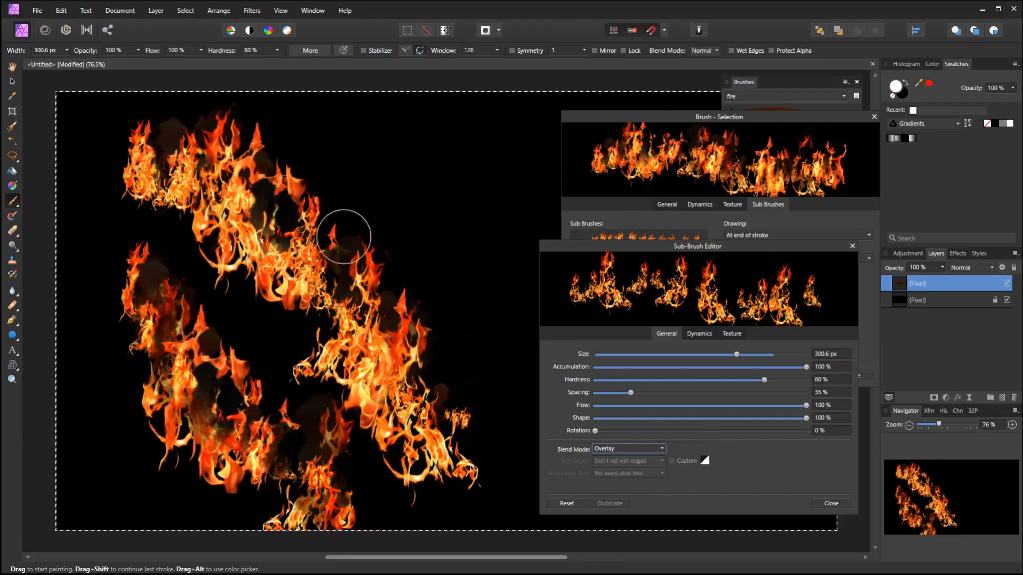
{"action": "mouse_move", "coordinate": [410, 202]}
{"action": "left_mouse_down"}
{"action": "mouse_move", "coordinate": [510, 290]}
{"action": "mouse_move", "coordinate": [509, 331]}
{"action": "left_mouse_up"}
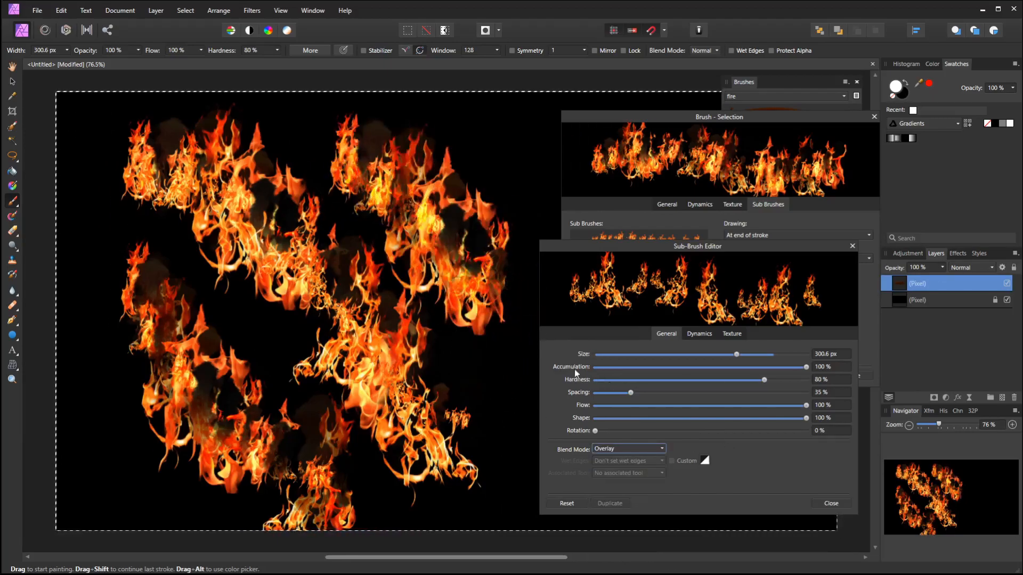
Step: Clear the canvas and try the Exclusion and Linear Light blend modes on the third sub-brush with test strokes
{"action": "key", "text": "Delete"}
{"action": "left_click", "coordinate": [512, 340]}
{"action": "left_click", "coordinate": [656, 450]}
{"action": "scroll", "coordinate": [653, 533], "scroll_direction": "down", "scroll_amount": 1}
{"action": "scroll", "coordinate": [651, 533], "scroll_direction": "down", "scroll_amount": 1}
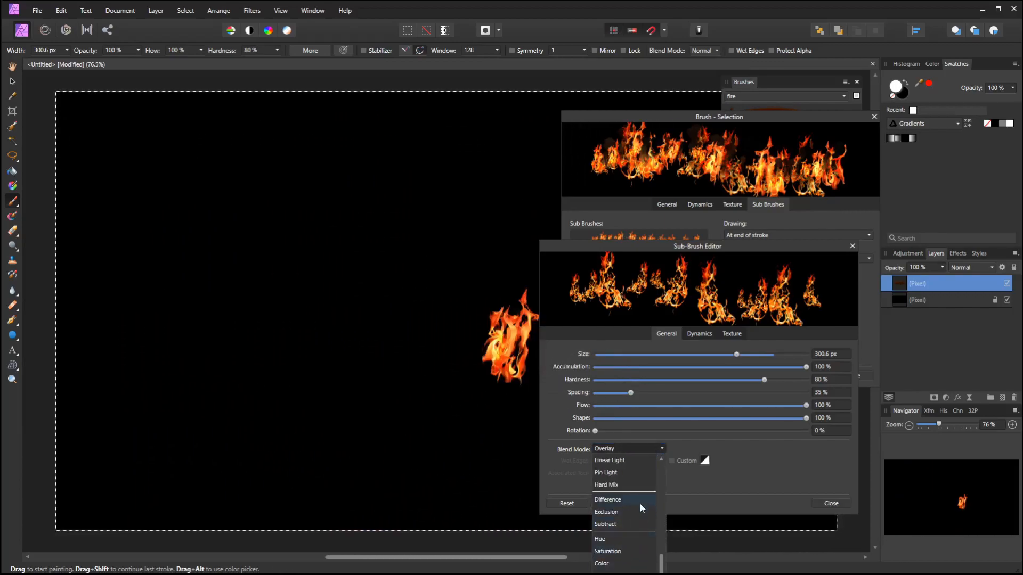
{"action": "left_click", "coordinate": [639, 510]}
{"action": "left_click_drag", "start_coordinate": [156, 178], "coordinate": [438, 382]}
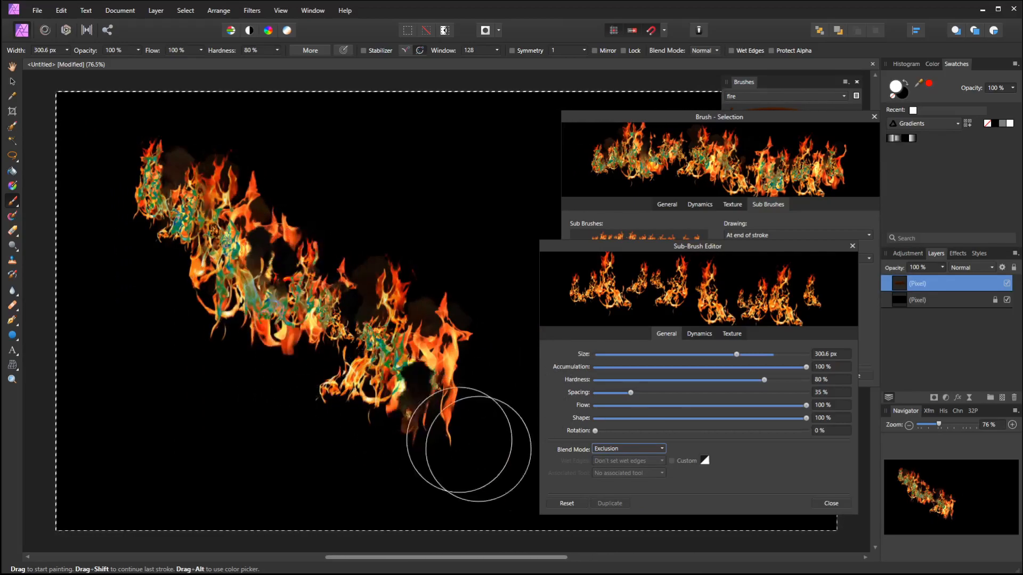
{"action": "left_click", "coordinate": [663, 449]}
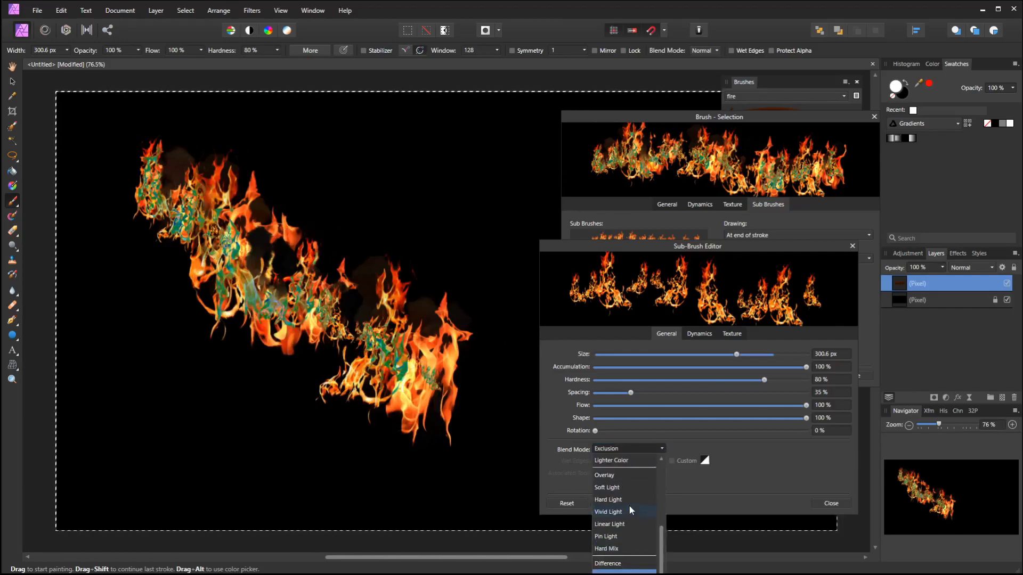
{"action": "left_click", "coordinate": [630, 535]}
{"action": "mouse_move", "coordinate": [364, 194]}
{"action": "left_mouse_down"}
{"action": "mouse_move", "coordinate": [529, 283]}
{"action": "mouse_move", "coordinate": [488, 309]}
{"action": "mouse_move", "coordinate": [220, 414]}
{"action": "mouse_move", "coordinate": [189, 351]}
{"action": "mouse_move", "coordinate": [368, 476]}
{"action": "mouse_move", "coordinate": [450, 456]}
{"action": "left_mouse_up"}
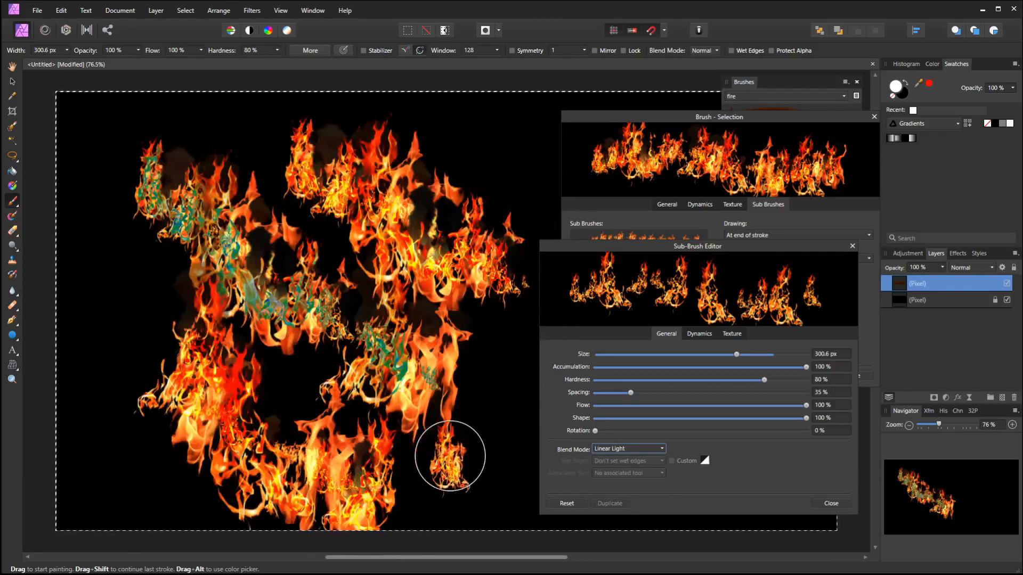
Step: Change the third sub-brush's blend mode to Hard Light and paint test strokes on a cleared canvas
{"action": "left_click", "coordinate": [657, 451]}
{"action": "scroll", "coordinate": [634, 512], "scroll_direction": "up", "scroll_amount": 4}
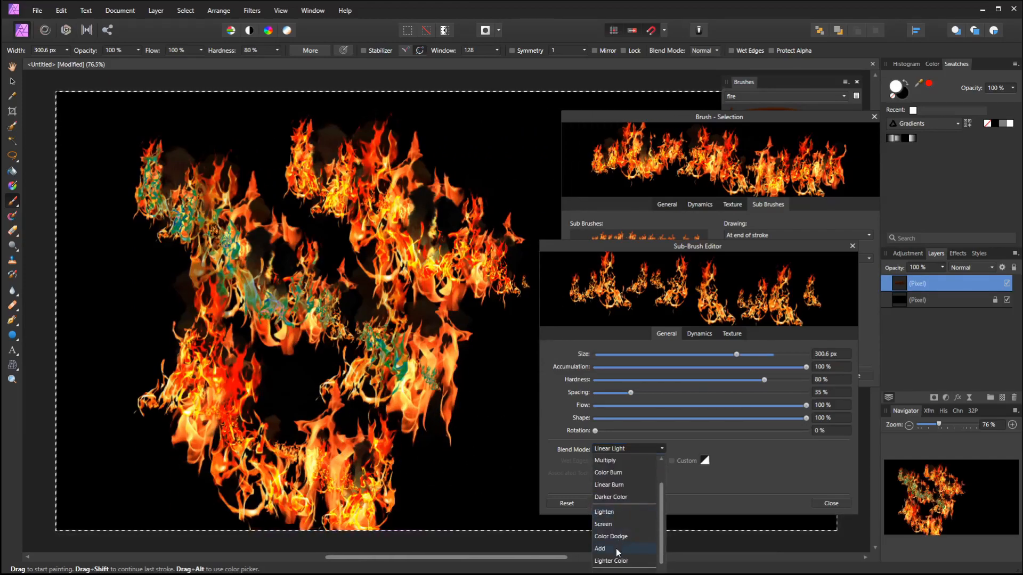
{"action": "scroll", "coordinate": [627, 561], "scroll_direction": "up", "scroll_amount": 2}
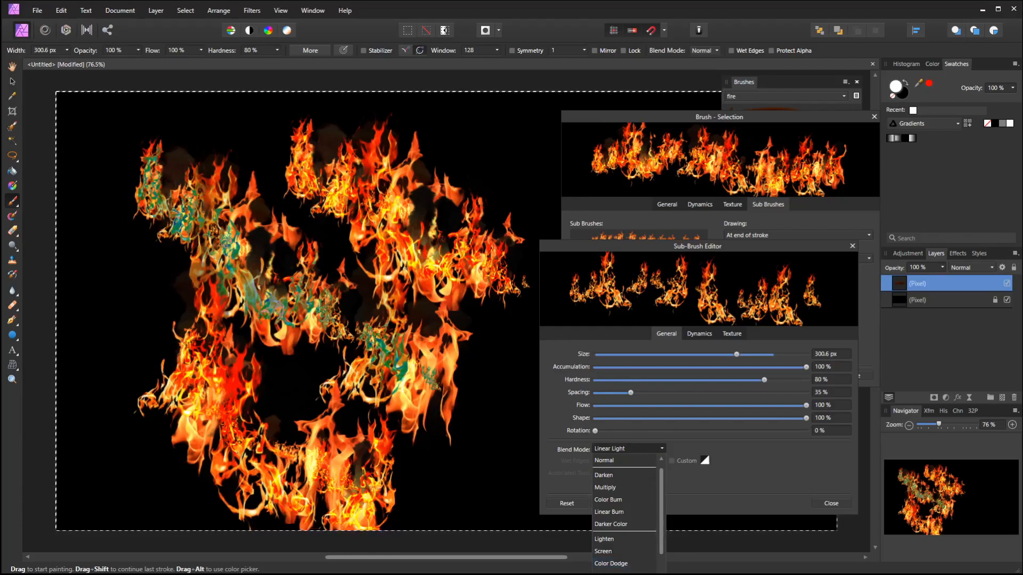
{"action": "left_click", "coordinate": [611, 574]}
{"action": "key", "text": "Delete"}
{"action": "mouse_move", "coordinate": [183, 193]}
{"action": "left_mouse_down"}
{"action": "mouse_move", "coordinate": [216, 235]}
{"action": "mouse_move", "coordinate": [445, 377]}
{"action": "mouse_move", "coordinate": [501, 437]}
{"action": "left_mouse_up"}
{"action": "mouse_move", "coordinate": [401, 204]}
{"action": "left_mouse_down"}
{"action": "mouse_move", "coordinate": [404, 183]}
{"action": "mouse_move", "coordinate": [453, 190]}
{"action": "mouse_move", "coordinate": [353, 213]}
{"action": "mouse_move", "coordinate": [317, 322]}
{"action": "mouse_move", "coordinate": [266, 407]}
{"action": "mouse_move", "coordinate": [224, 432]}
{"action": "mouse_move", "coordinate": [141, 297]}
{"action": "mouse_move", "coordinate": [207, 395]}
{"action": "mouse_move", "coordinate": [284, 450]}
{"action": "mouse_move", "coordinate": [378, 457]}
{"action": "mouse_move", "coordinate": [400, 400]}
{"action": "left_mouse_up"}
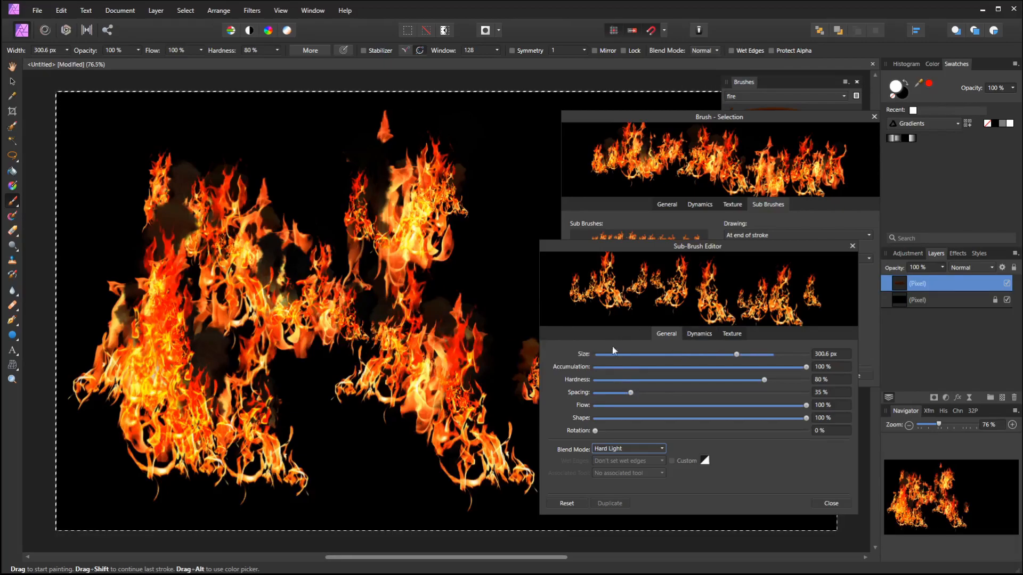
Step: Give the third sub-brush random scatter of 7% in X and 5% in Y, test it on a cleared canvas and close its editor
{"action": "left_click", "coordinate": [699, 334]}
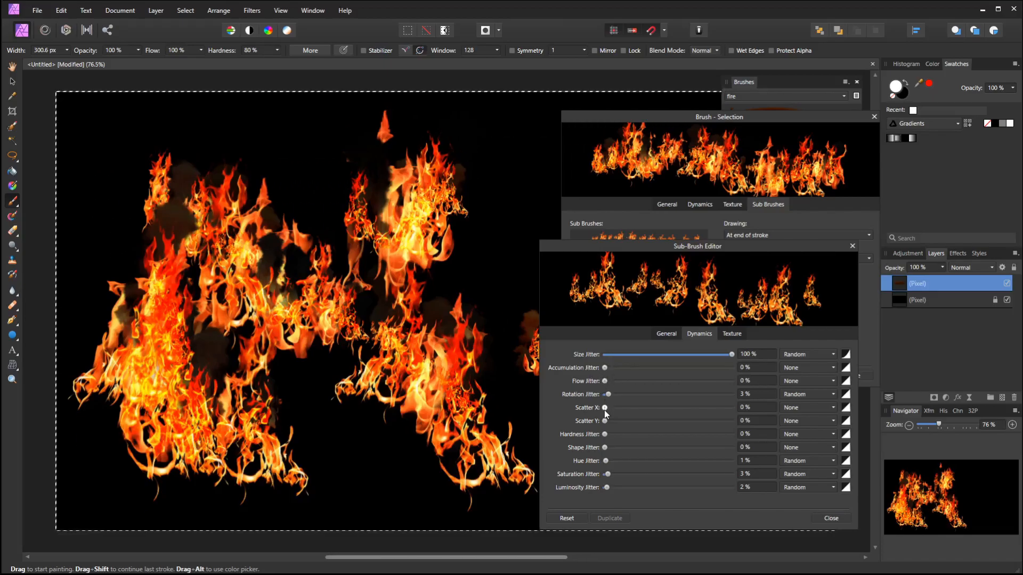
{"action": "left_click_drag", "start_coordinate": [605, 408], "coordinate": [608, 421]}
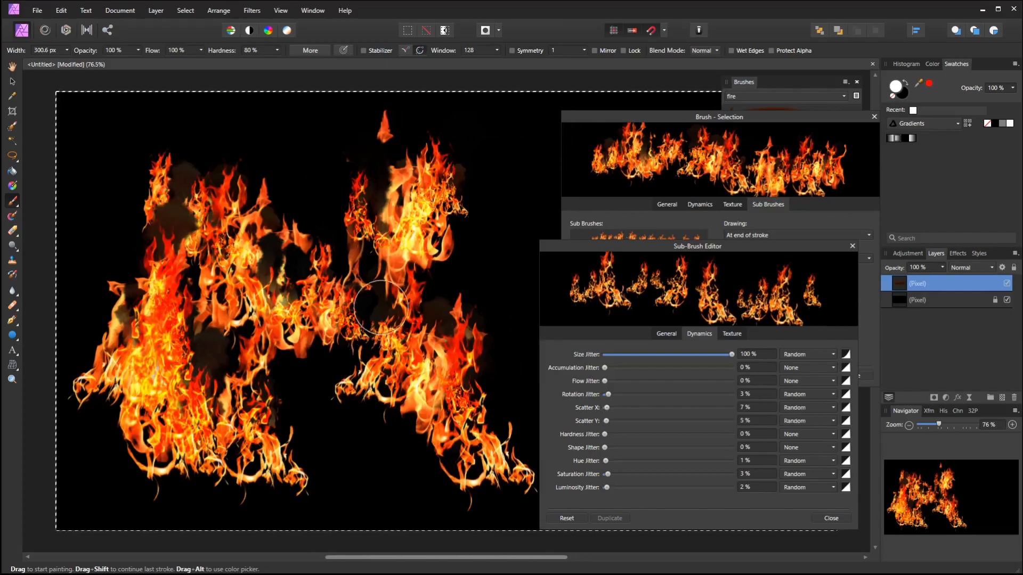
{"action": "key", "text": "Delete"}
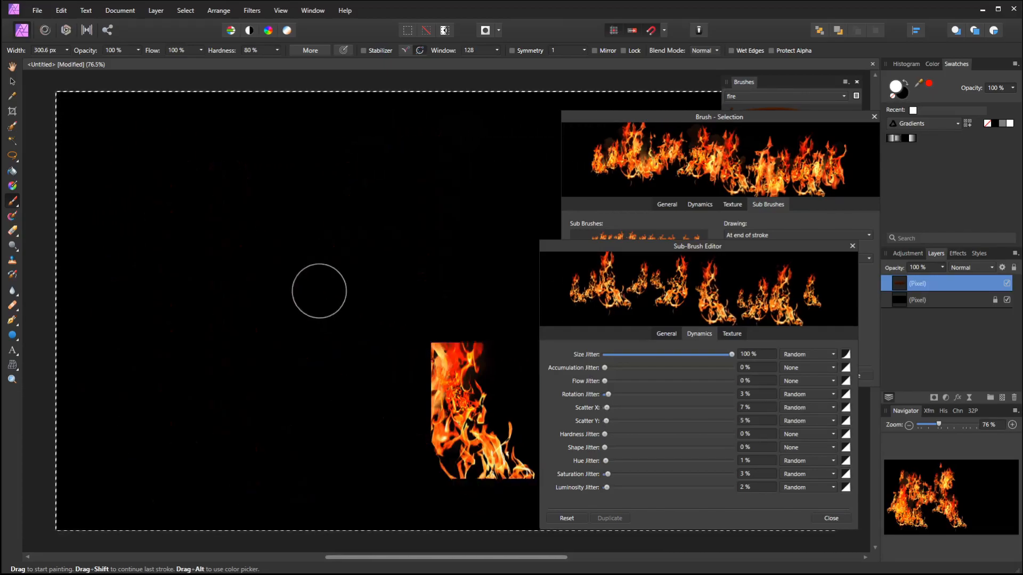
{"action": "left_click_drag", "start_coordinate": [146, 212], "coordinate": [460, 356]}
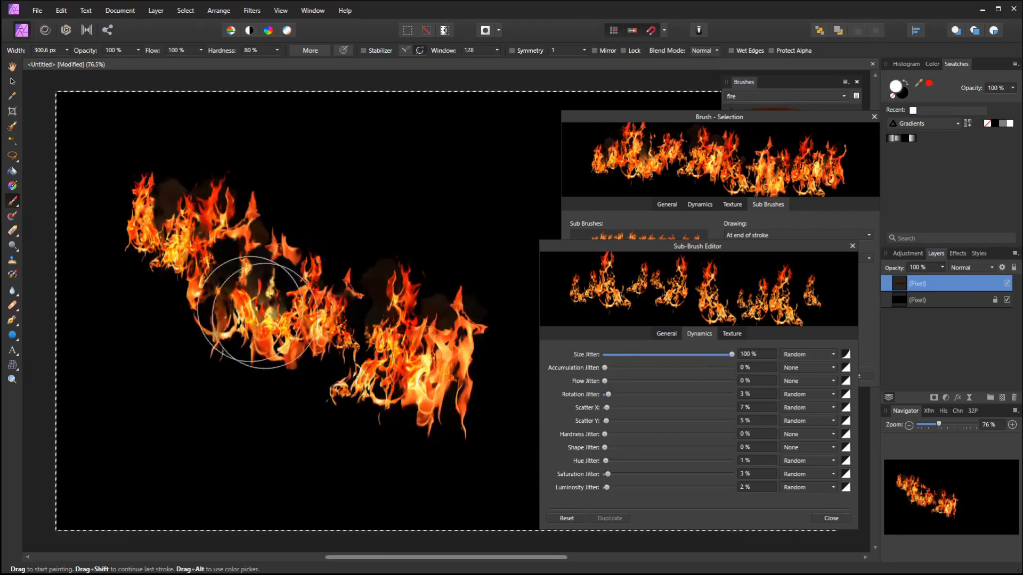
{"action": "left_click", "coordinate": [854, 247]}
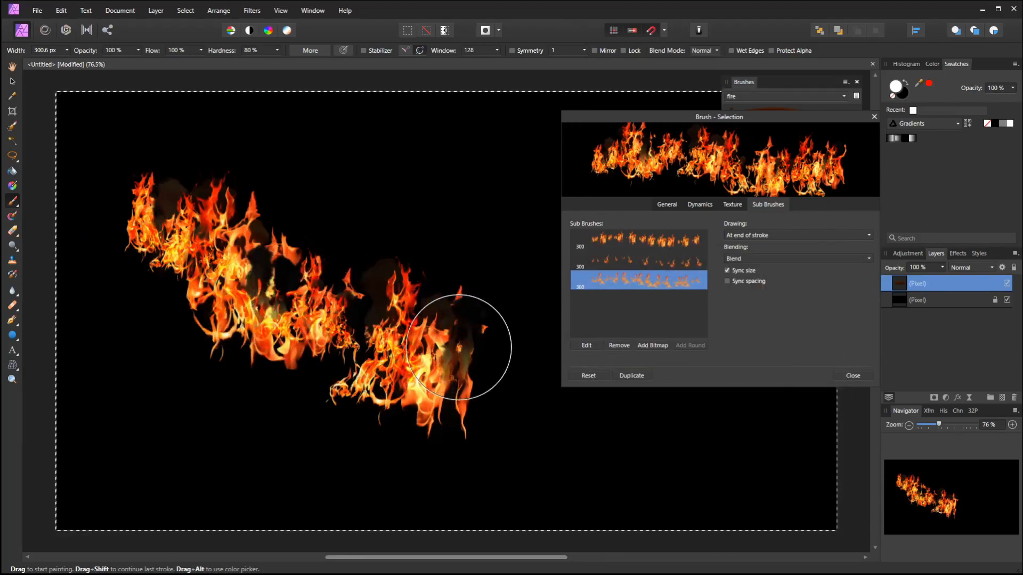
Step: Set the third sub-brush's drawing to At current nozzle, test it on an emptied canvas and close the brush settings and brush list
{"action": "left_click", "coordinate": [760, 236]}
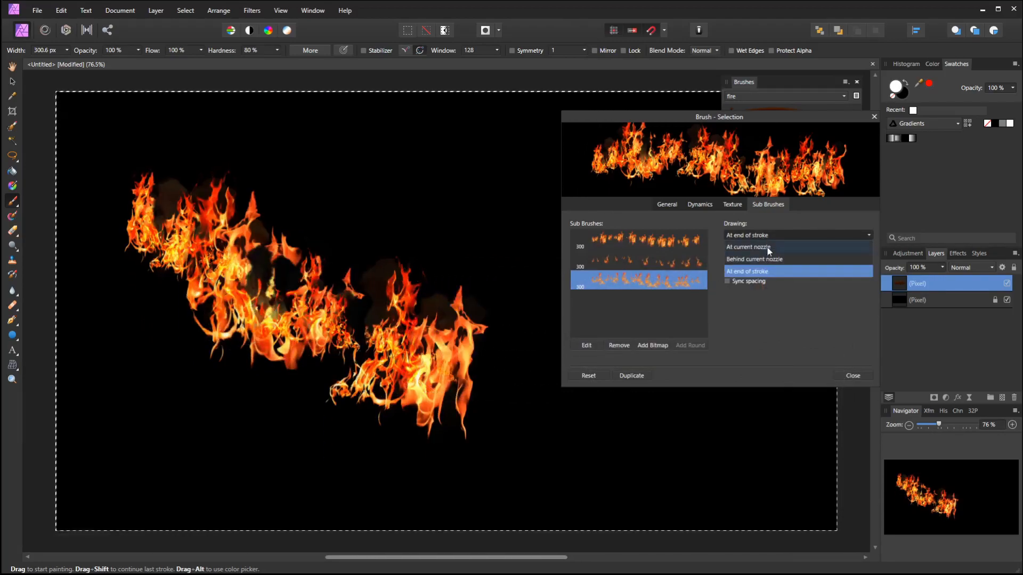
{"action": "left_click", "coordinate": [739, 247]}
{"action": "key", "text": "ctrl+z"}
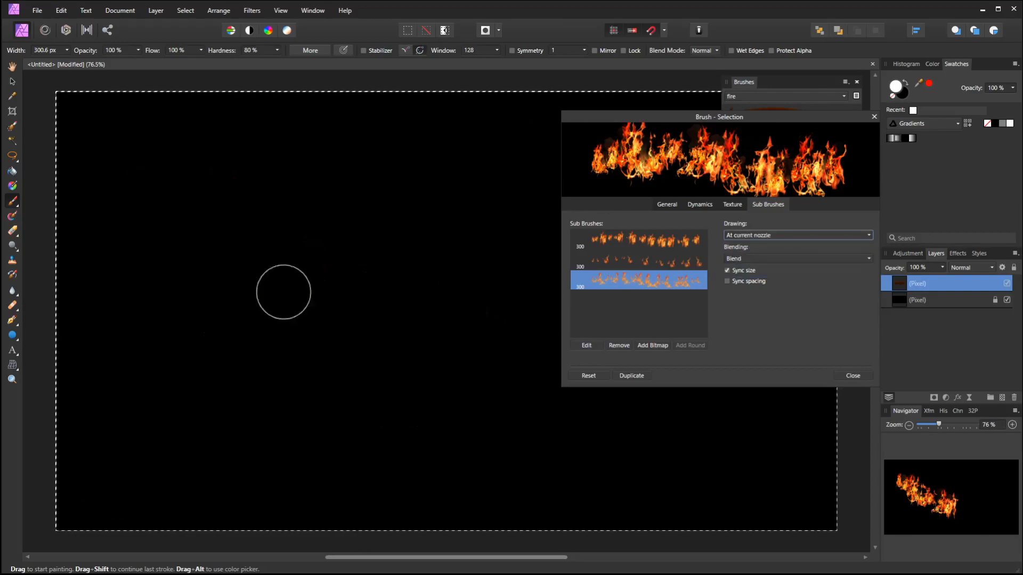
{"action": "mouse_move", "coordinate": [94, 221]}
{"action": "left_mouse_down"}
{"action": "mouse_move", "coordinate": [176, 213]}
{"action": "mouse_move", "coordinate": [231, 463]}
{"action": "mouse_move", "coordinate": [184, 389]}
{"action": "mouse_move", "coordinate": [373, 340]}
{"action": "mouse_move", "coordinate": [548, 475]}
{"action": "mouse_move", "coordinate": [522, 399]}
{"action": "mouse_move", "coordinate": [692, 480]}
{"action": "mouse_move", "coordinate": [714, 469]}
{"action": "left_mouse_up"}
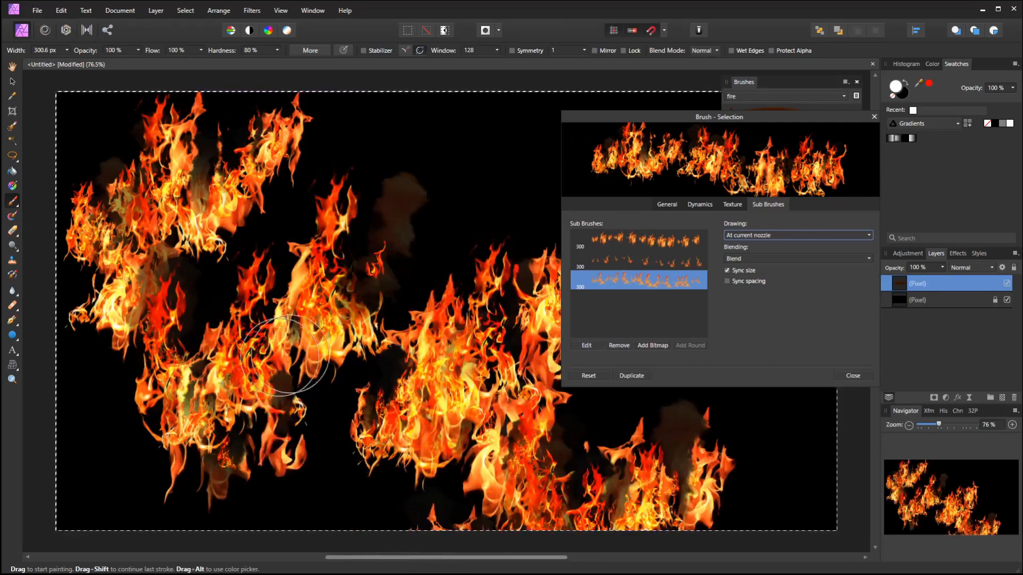
{"action": "left_click", "coordinate": [873, 116]}
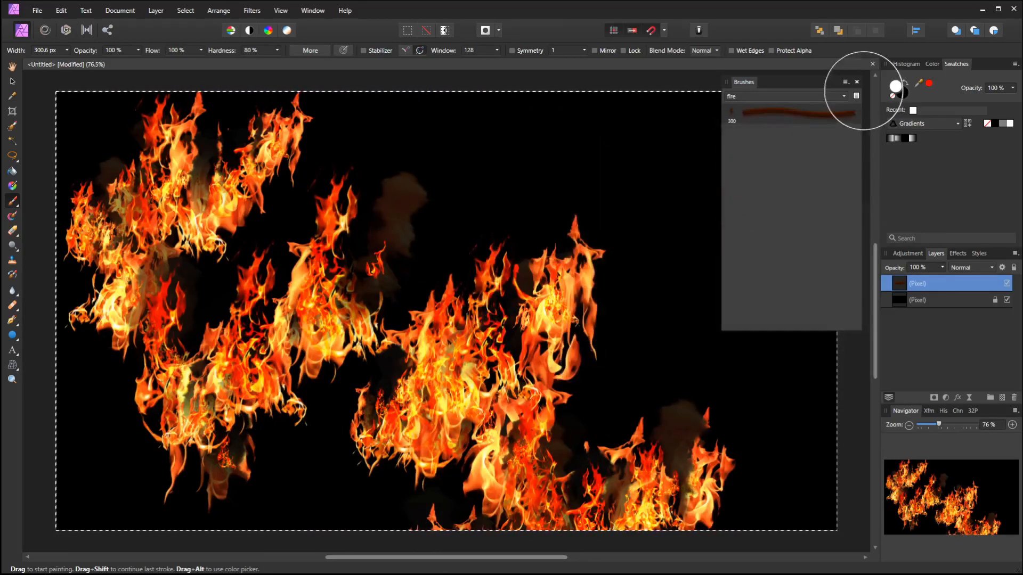
{"action": "left_click", "coordinate": [857, 81]}
Step: Clear the canvas and paint fire strokes across it with the brush at 135.1 px width and 81% hardness
{"action": "key", "text": "Delete"}
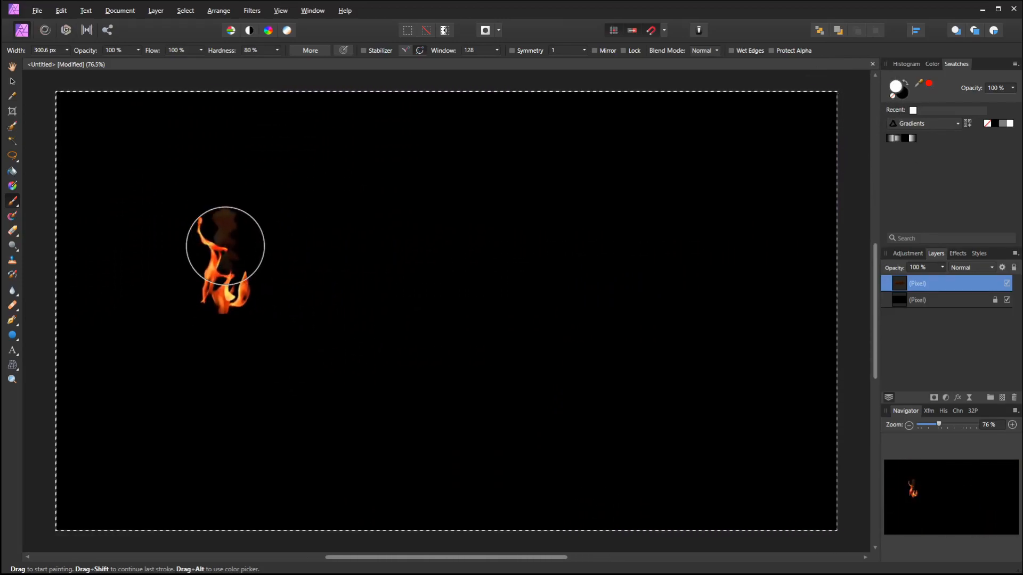
{"action": "left_click_drag", "start_coordinate": [225, 250], "coordinate": [173, 249]}
{"action": "mouse_move", "coordinate": [267, 144]}
{"action": "left_mouse_down"}
{"action": "mouse_move", "coordinate": [122, 196]}
{"action": "mouse_move", "coordinate": [247, 391]}
{"action": "left_mouse_up"}
{"action": "left_click_drag", "start_coordinate": [202, 316], "coordinate": [441, 164]}
{"action": "left_click_drag", "start_coordinate": [385, 299], "coordinate": [480, 446]}
{"action": "left_click_drag", "start_coordinate": [344, 422], "coordinate": [341, 427]}
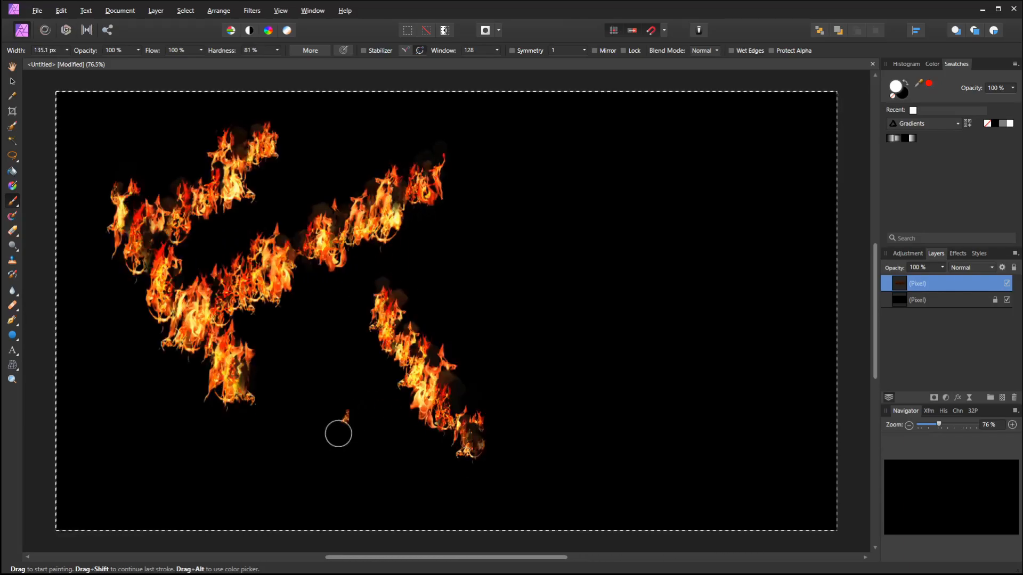
{"action": "left_click_drag", "start_coordinate": [352, 464], "coordinate": [599, 346]}
{"action": "mouse_move", "coordinate": [302, 383]}
{"action": "left_mouse_down"}
{"action": "mouse_move", "coordinate": [588, 213]}
{"action": "mouse_move", "coordinate": [653, 416]}
{"action": "left_mouse_up"}
{"action": "mouse_move", "coordinate": [575, 266]}
{"action": "left_mouse_down"}
{"action": "mouse_move", "coordinate": [643, 384]}
{"action": "mouse_move", "coordinate": [739, 170]}
{"action": "mouse_move", "coordinate": [628, 324]}
{"action": "mouse_move", "coordinate": [843, 408]}
{"action": "mouse_move", "coordinate": [713, 430]}
{"action": "mouse_move", "coordinate": [780, 507]}
{"action": "mouse_move", "coordinate": [719, 464]}
{"action": "mouse_move", "coordinate": [799, 392]}
{"action": "mouse_move", "coordinate": [711, 402]}
{"action": "mouse_move", "coordinate": [852, 307]}
{"action": "mouse_move", "coordinate": [762, 474]}
{"action": "mouse_move", "coordinate": [830, 474]}
{"action": "left_mouse_up"}
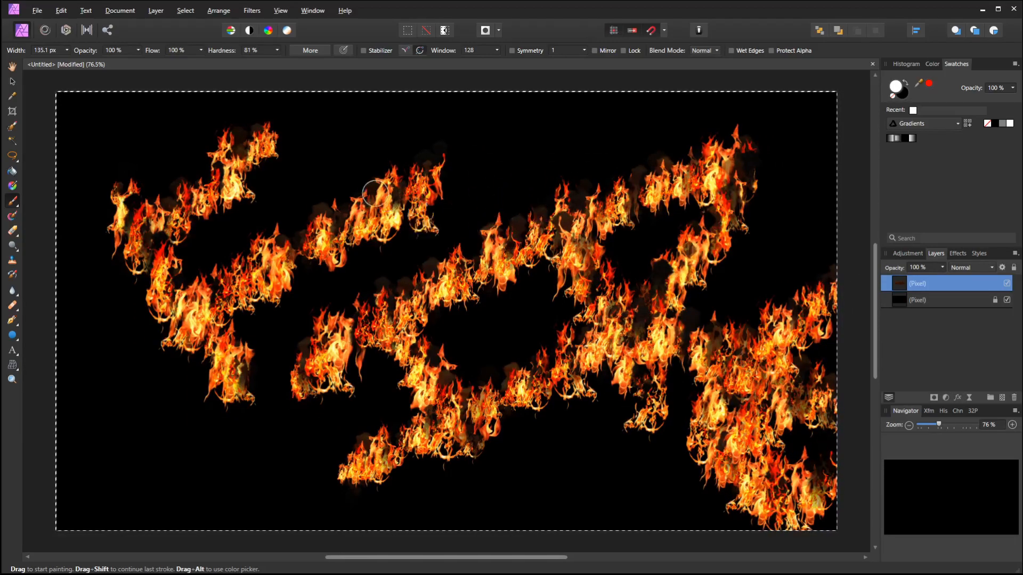
{"action": "left_click_drag", "start_coordinate": [142, 164], "coordinate": [164, 176]}
{"action": "key", "text": "ctrl+z"}
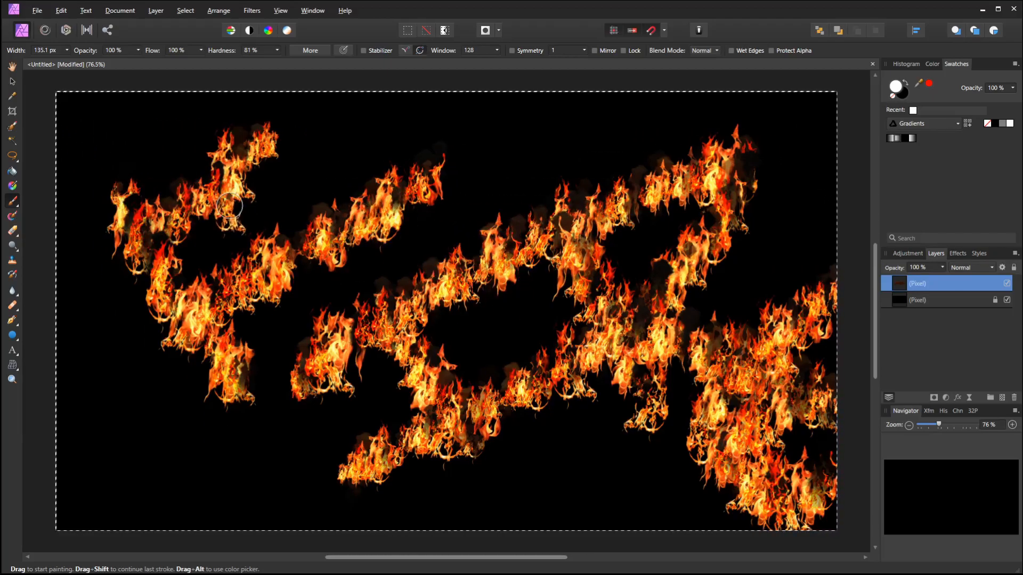
Step: Examine the painted fire strokes up close and across the whole canvas
{"action": "scroll", "coordinate": [355, 283], "scroll_direction": "up", "scroll_amount": 2}
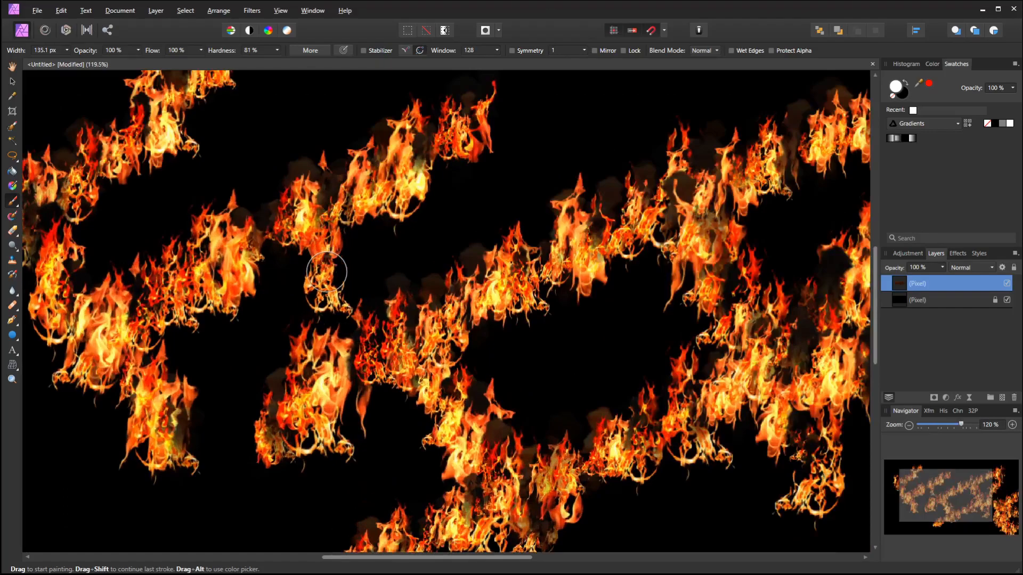
{"action": "scroll", "coordinate": [326, 272], "scroll_direction": "down", "scroll_amount": 1}
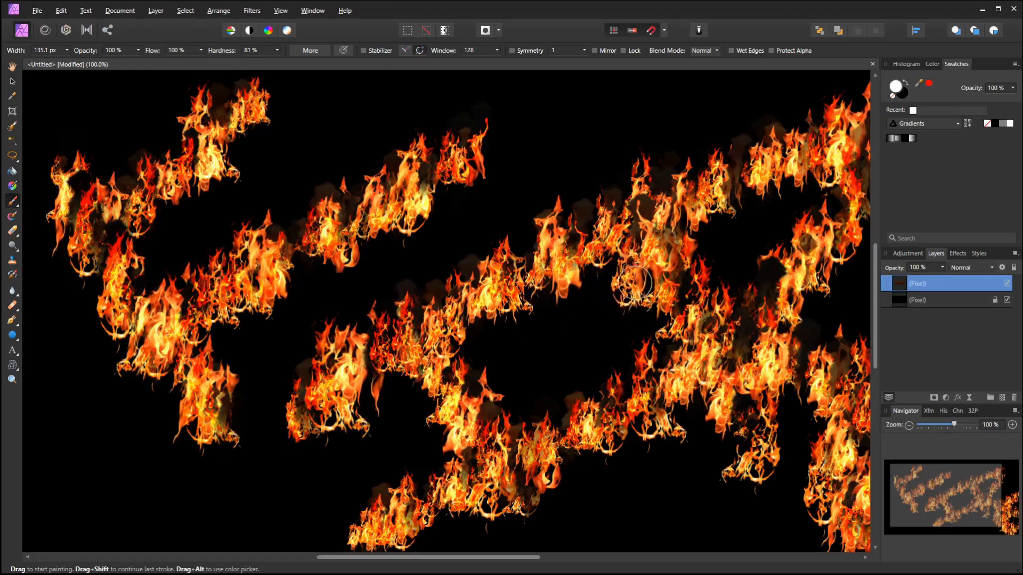
{"action": "scroll", "coordinate": [641, 309], "scroll_direction": "down", "scroll_amount": 3}
{"action": "key", "text": "ctrl+a"}
{"action": "left_click_drag", "start_coordinate": [610, 296], "coordinate": [498, 280]}
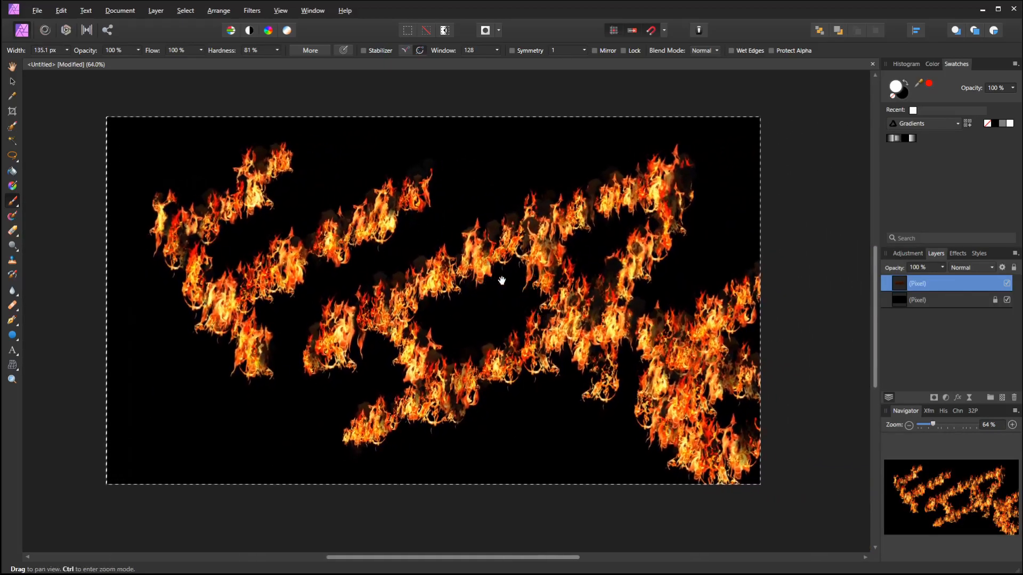